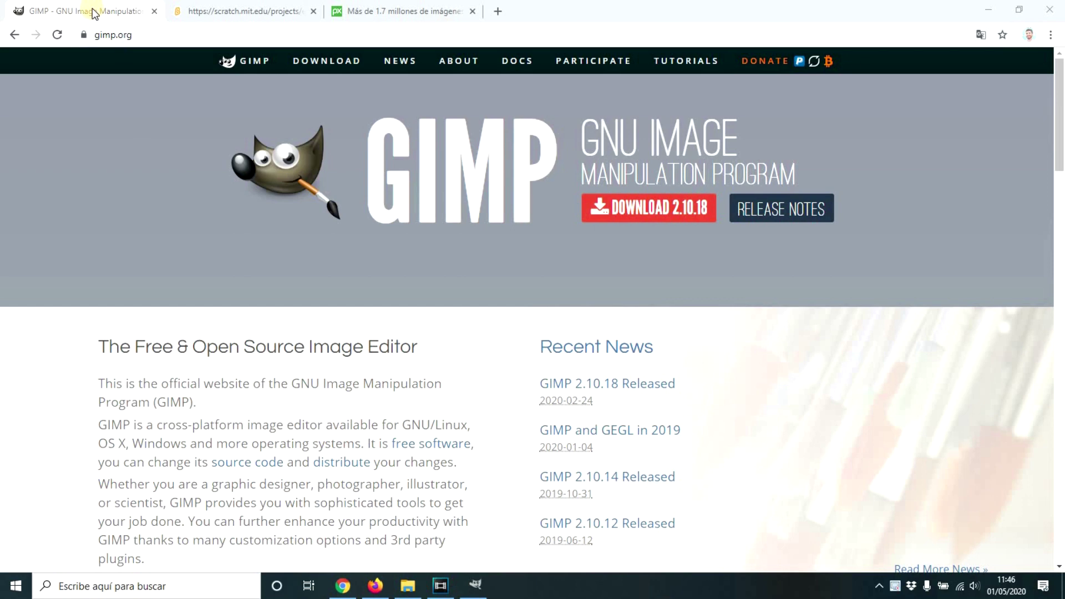
Check the Scratch and Pixabay browser tabs and the photo folder, then return to GIMP
{"action": "left_click", "coordinate": [239, 11]}
{"action": "left_click", "coordinate": [413, 11]}
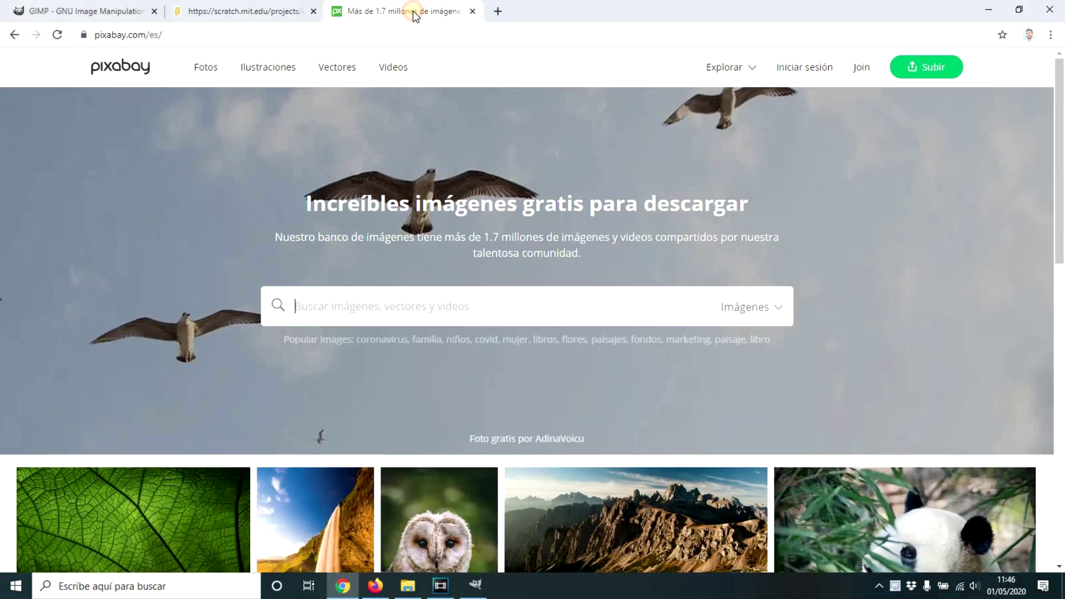
{"action": "left_click", "coordinate": [410, 585]}
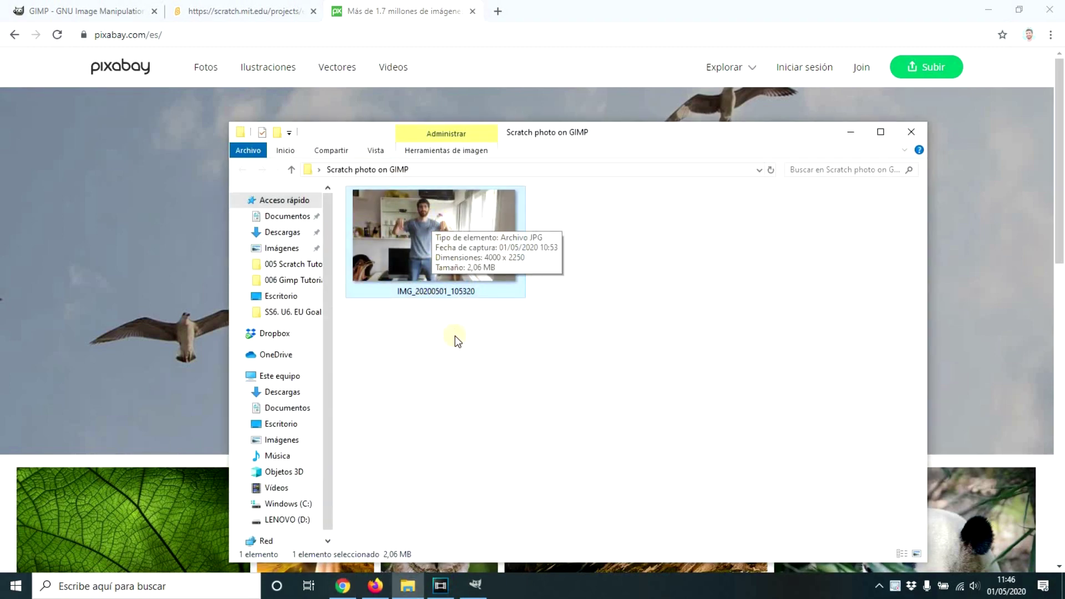
{"action": "left_click", "coordinate": [475, 585]}
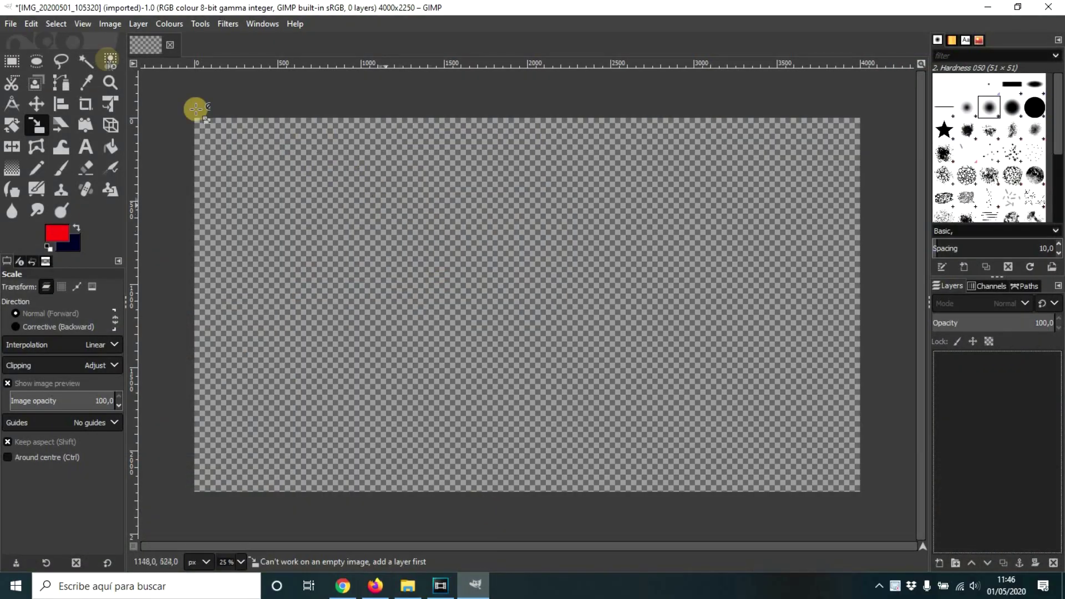
Open IMG_20200501_105320.jpg from the Desktop's 'Scratch photo on GIMP' folder
{"action": "left_click", "coordinate": [11, 23]}
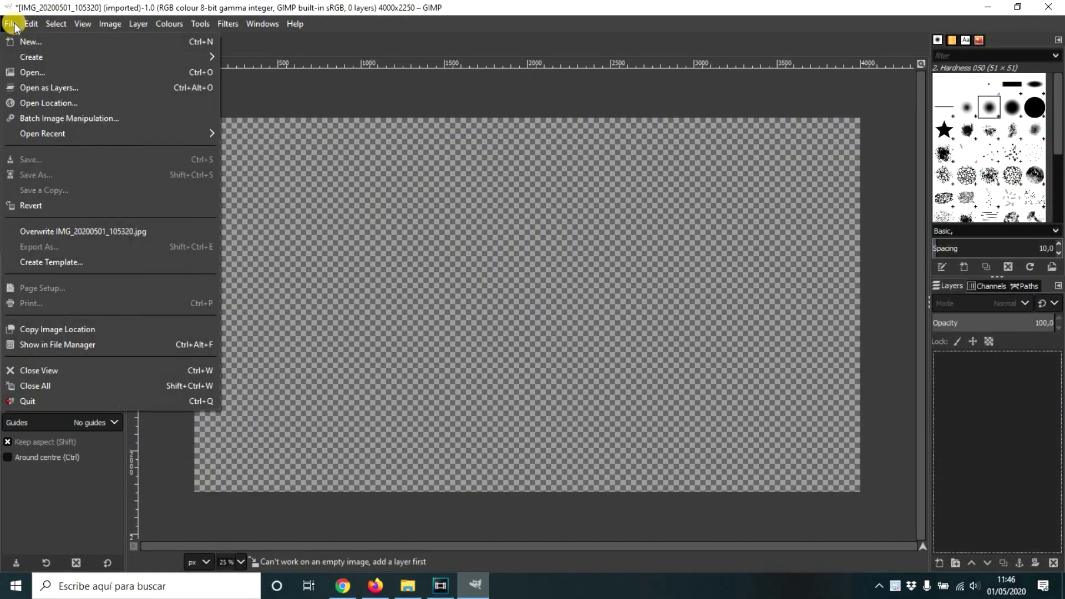
{"action": "left_click", "coordinate": [33, 73]}
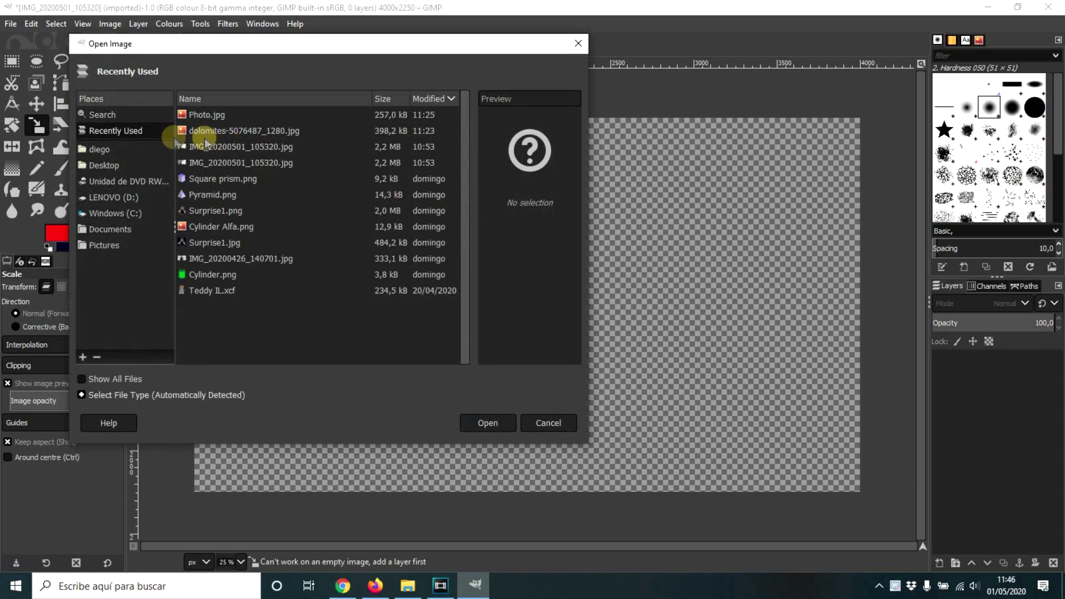
{"action": "left_click", "coordinate": [111, 166]}
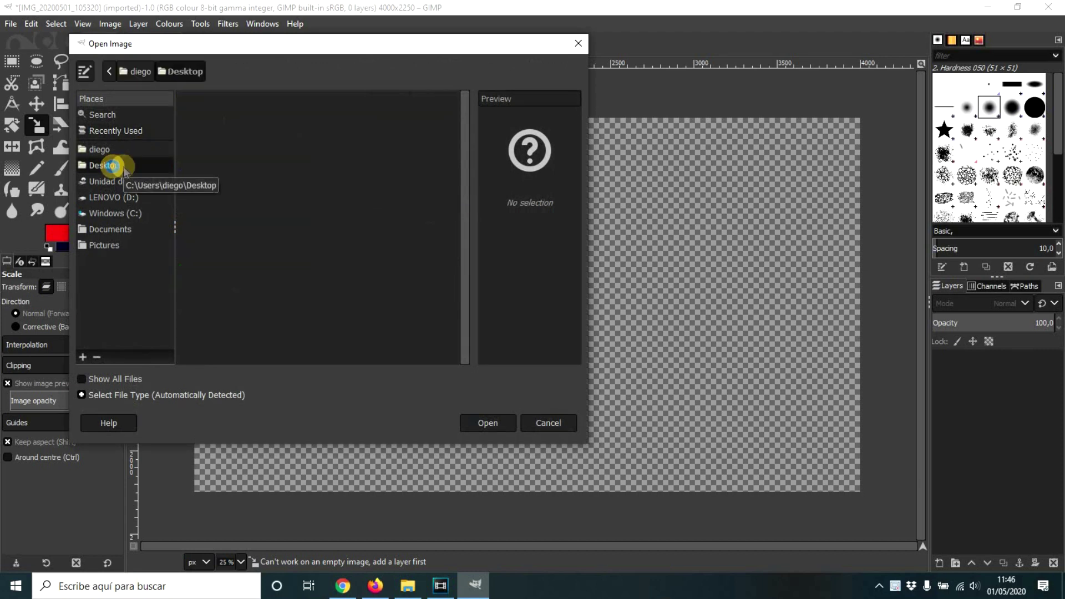
{"action": "double_click", "coordinate": [224, 147]}
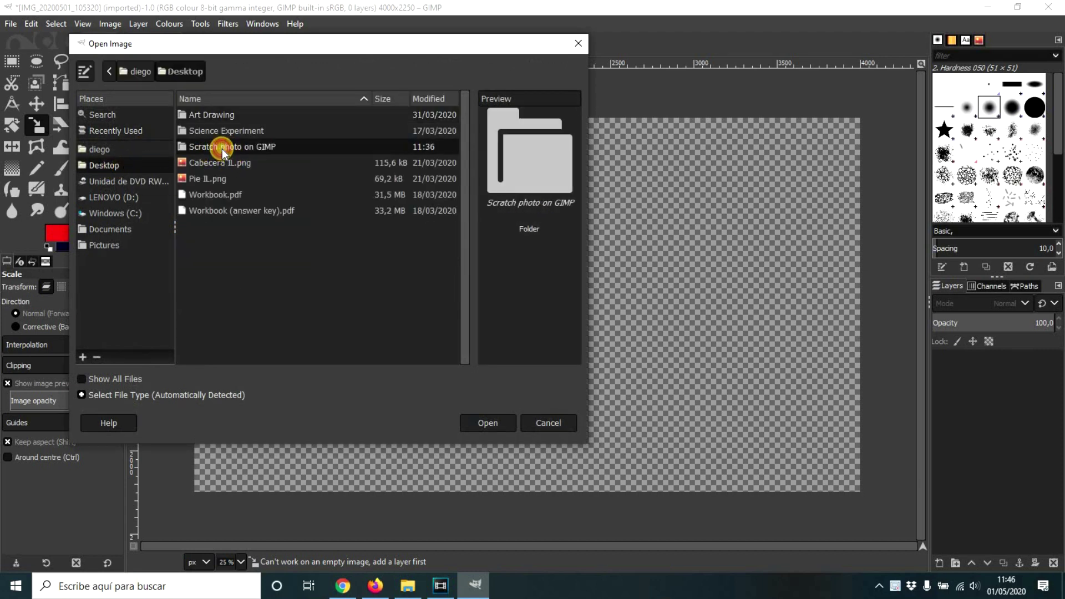
{"action": "left_click", "coordinate": [229, 116]}
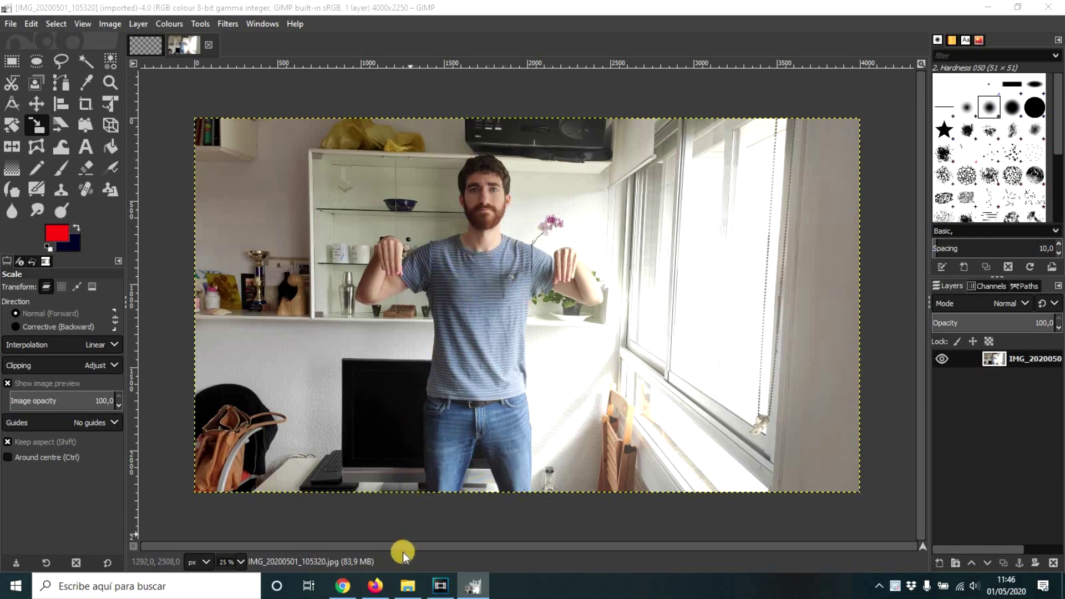
Bring up the Scratch editor tab with the Looks block category shown
{"action": "left_click", "coordinate": [343, 585]}
{"action": "left_click", "coordinate": [210, 7]}
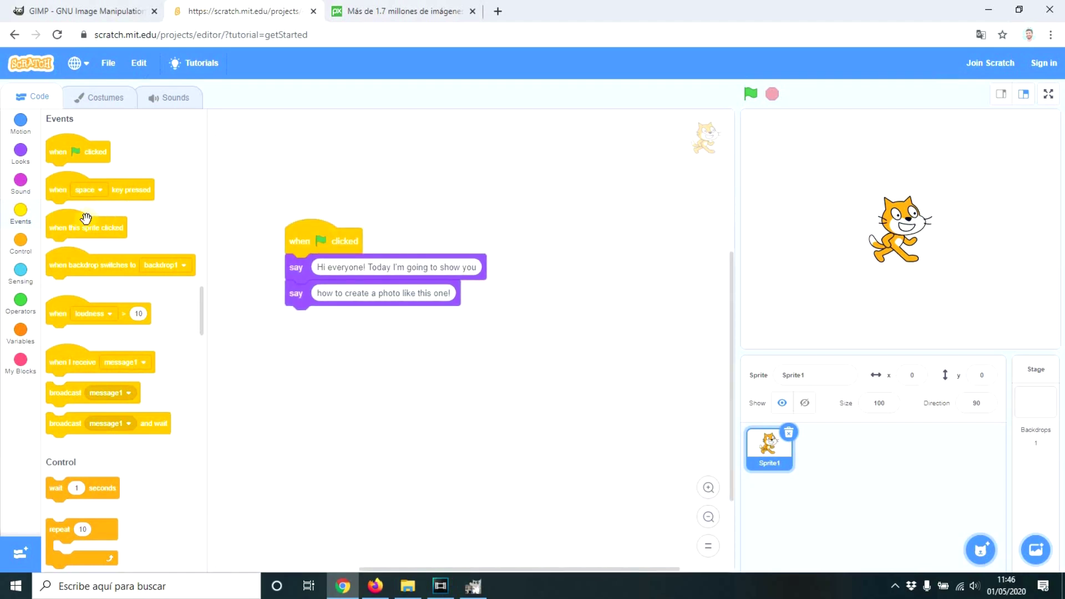
{"action": "left_click", "coordinate": [22, 153]}
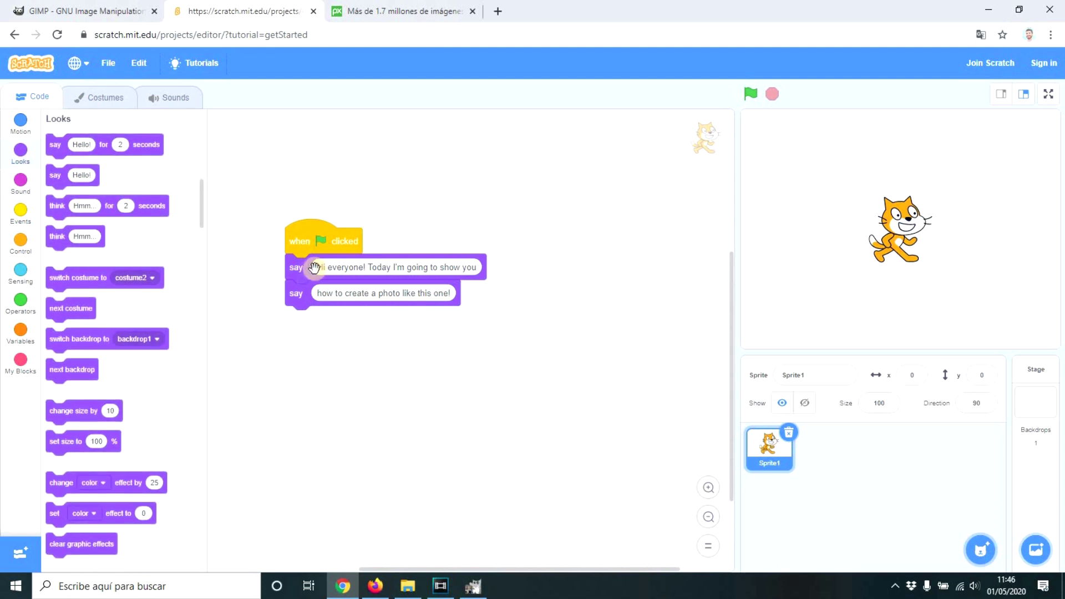
Zoom the code area in four steps and drag the two-say-block script into view
{"action": "left_click", "coordinate": [705, 488]}
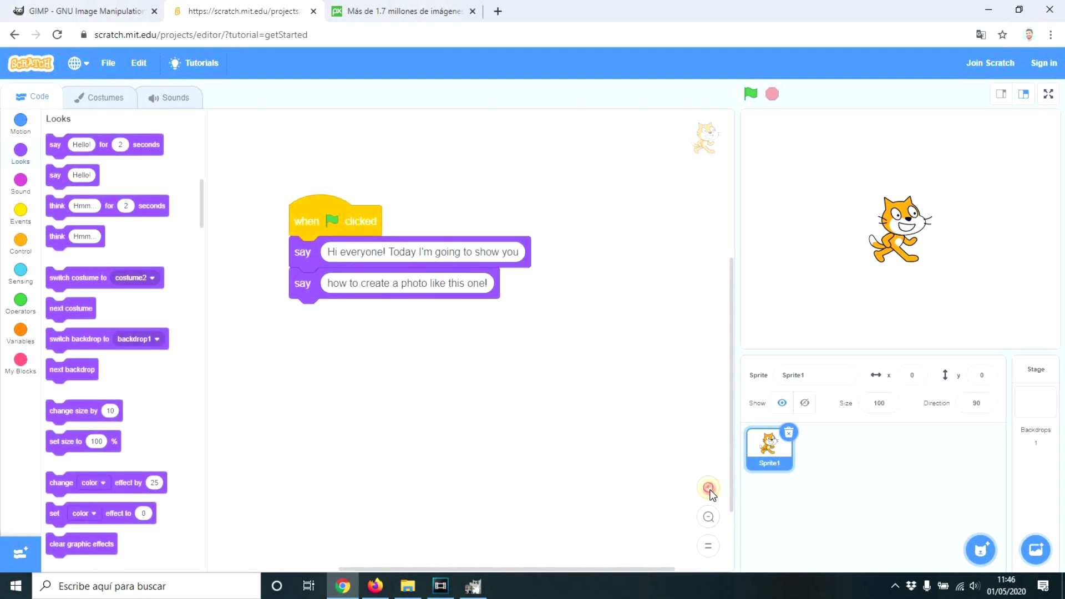
{"action": "left_click", "coordinate": [705, 488]}
{"action": "left_click", "coordinate": [704, 488]}
{"action": "left_click", "coordinate": [706, 488]}
{"action": "left_click", "coordinate": [705, 488]}
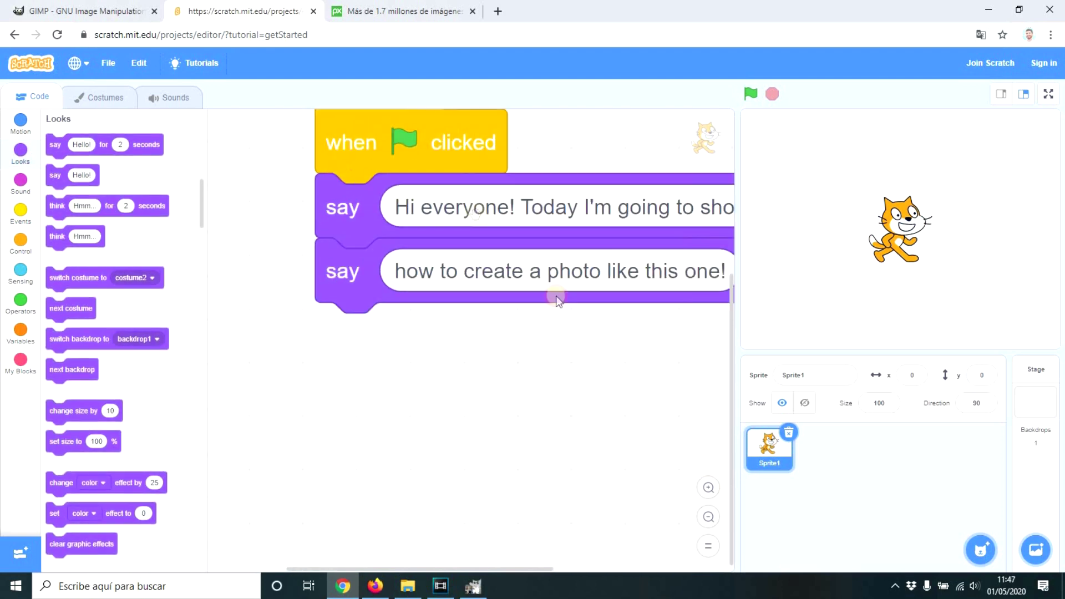
{"action": "left_click_drag", "start_coordinate": [415, 147], "coordinate": [346, 204]}
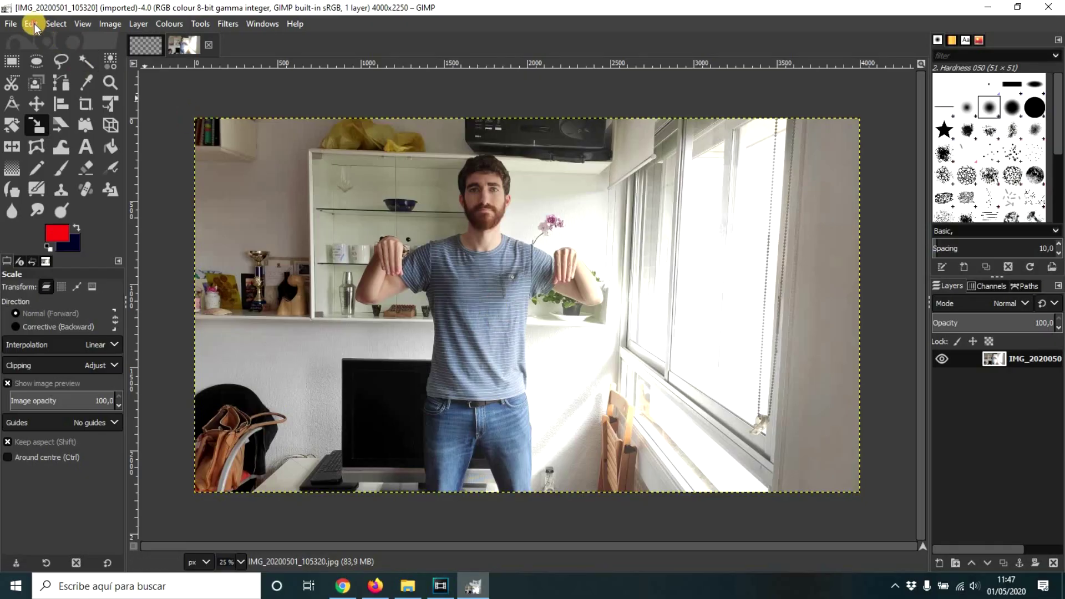
Paste the Scratch editor screenshot into the image as a new layer
{"action": "left_click", "coordinate": [32, 24]}
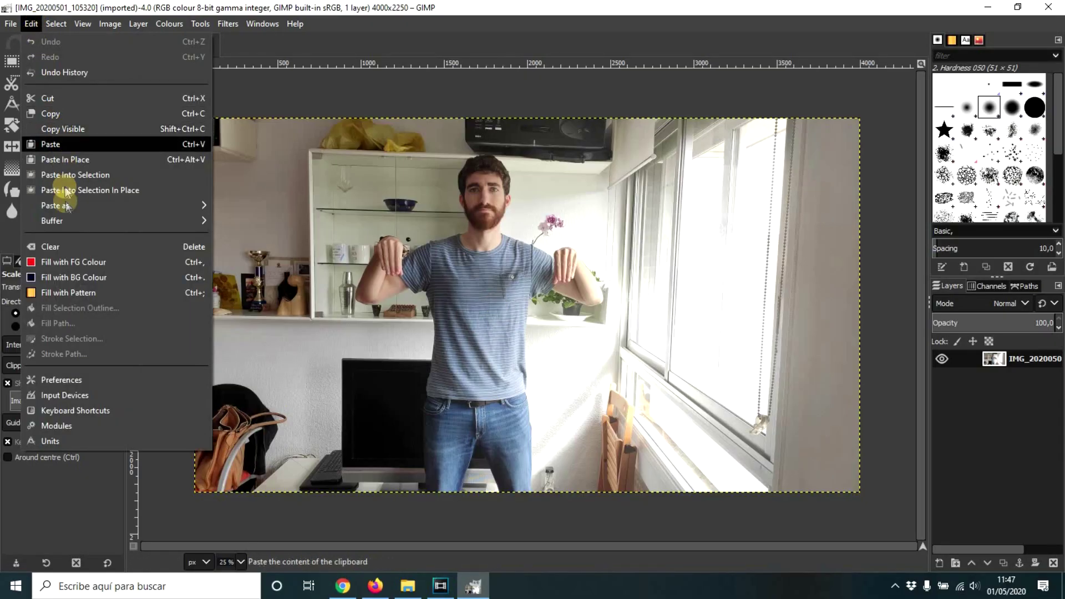
{"action": "mouse_move", "coordinate": [53, 205]}
{"action": "left_click", "coordinate": [269, 214]}
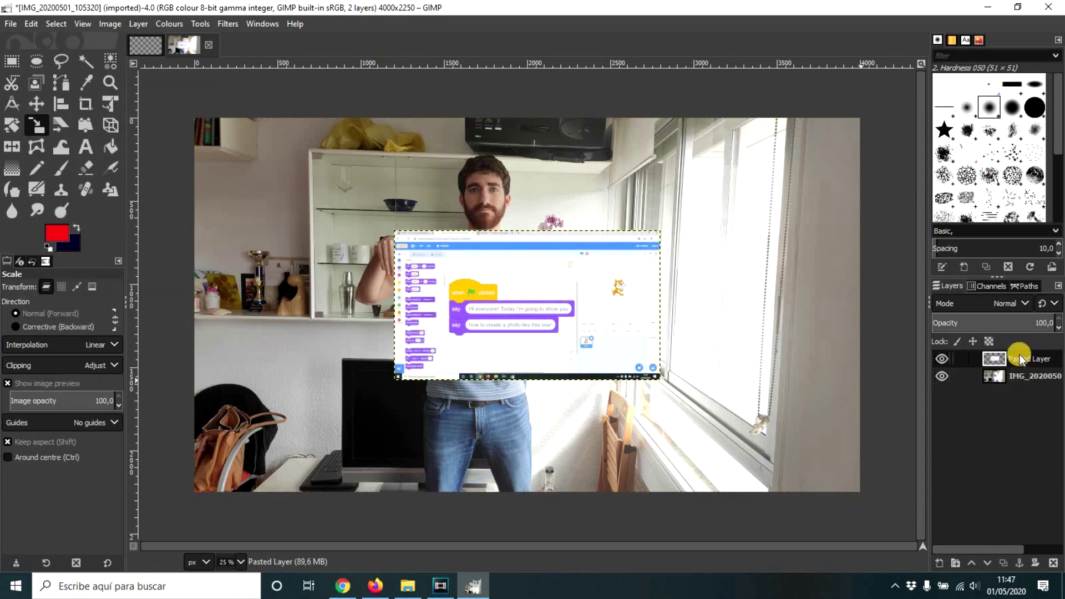
Switch between the Pasted Layer and photo layer, leaving the photo layer active
{"action": "left_click", "coordinate": [1019, 381]}
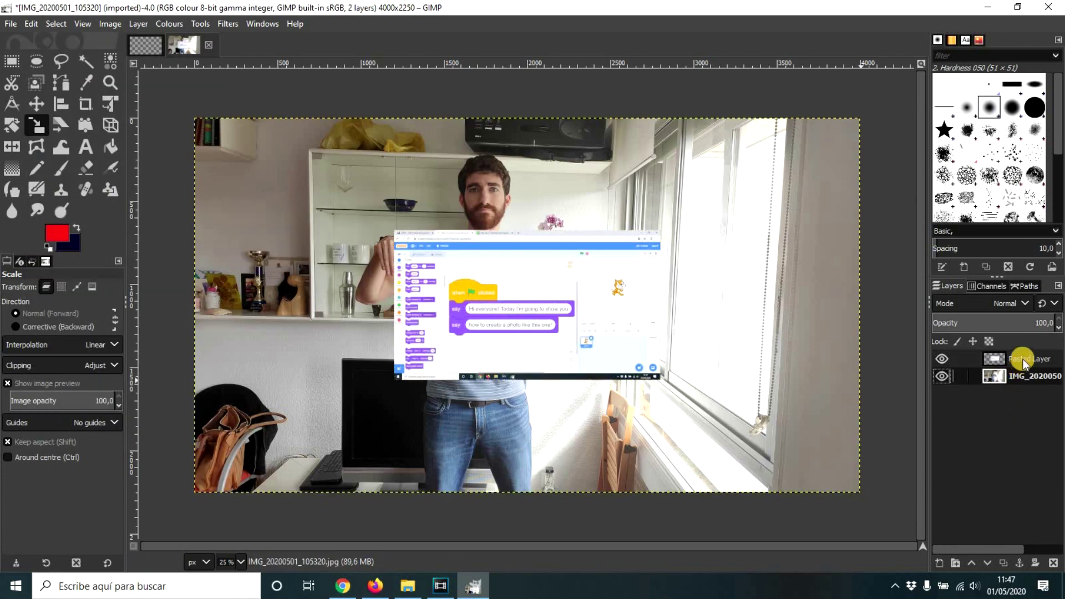
{"action": "left_click", "coordinate": [1024, 361]}
{"action": "left_click", "coordinate": [1024, 378]}
{"action": "left_click", "coordinate": [1026, 362]}
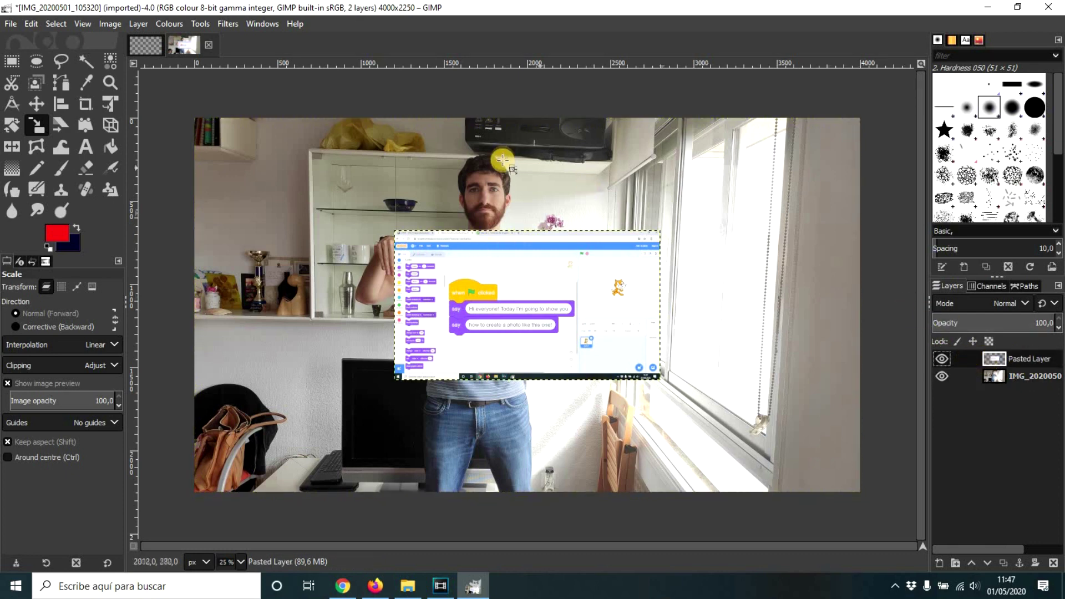
{"action": "left_click", "coordinate": [1031, 377]}
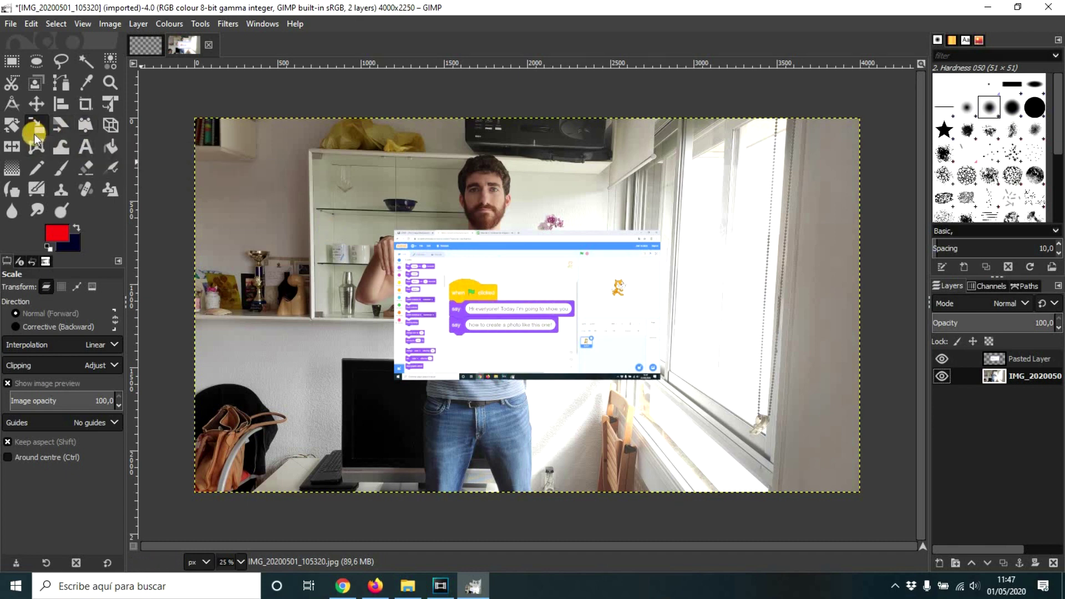
Scale the photo layer down to 1657×932 and move it up so the head shows above the screenshot
{"action": "left_click", "coordinate": [293, 176]}
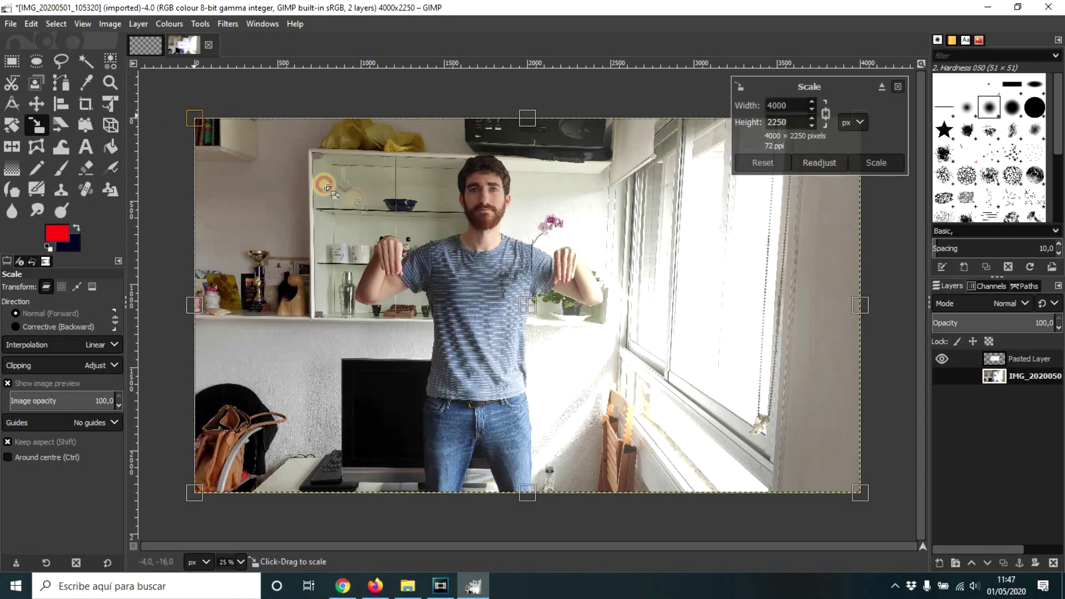
{"action": "left_click_drag", "start_coordinate": [326, 185], "coordinate": [604, 336]}
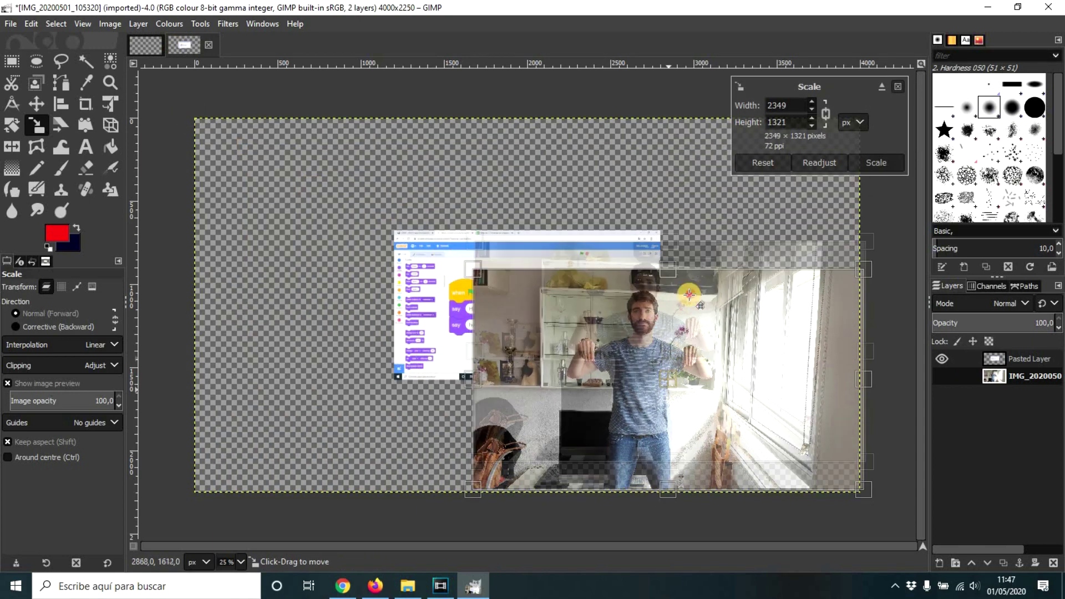
{"action": "left_click_drag", "start_coordinate": [689, 295], "coordinate": [499, 451]}
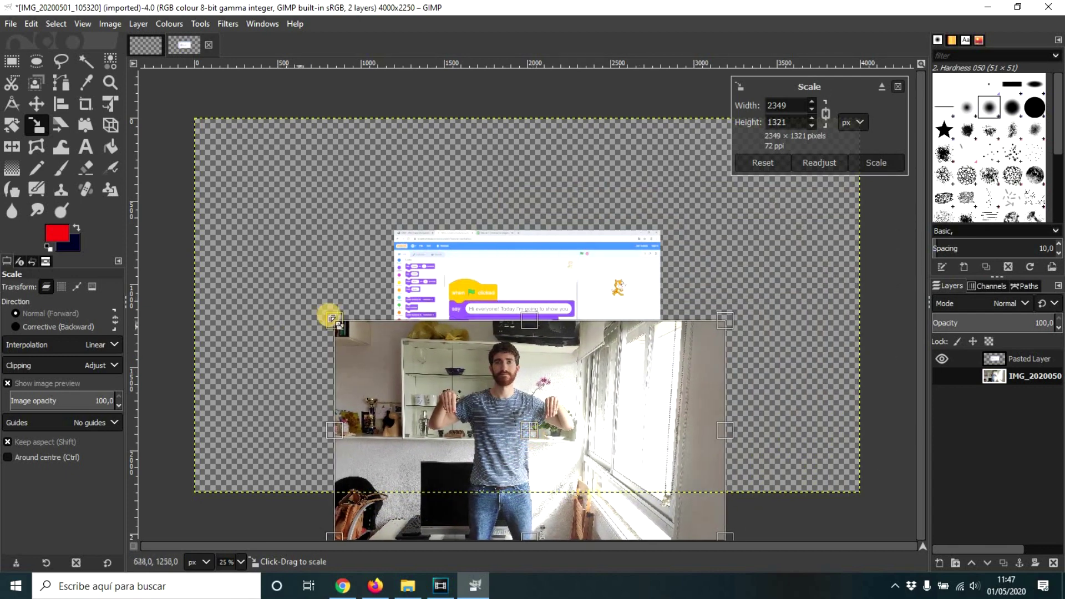
{"action": "left_click_drag", "start_coordinate": [331, 319], "coordinate": [450, 387]}
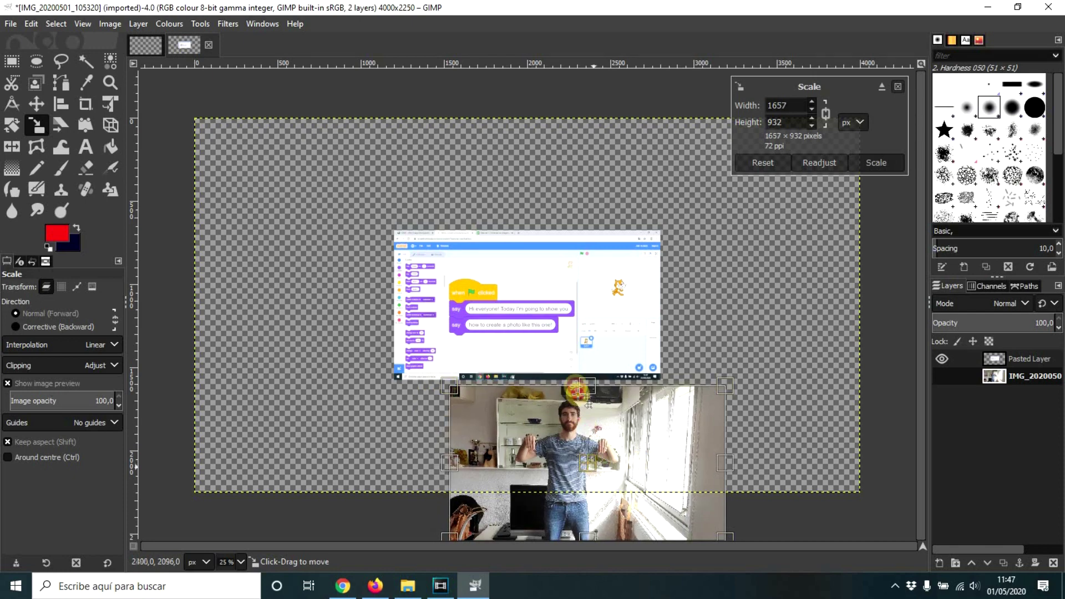
{"action": "left_click_drag", "start_coordinate": [593, 460], "coordinate": [548, 256]}
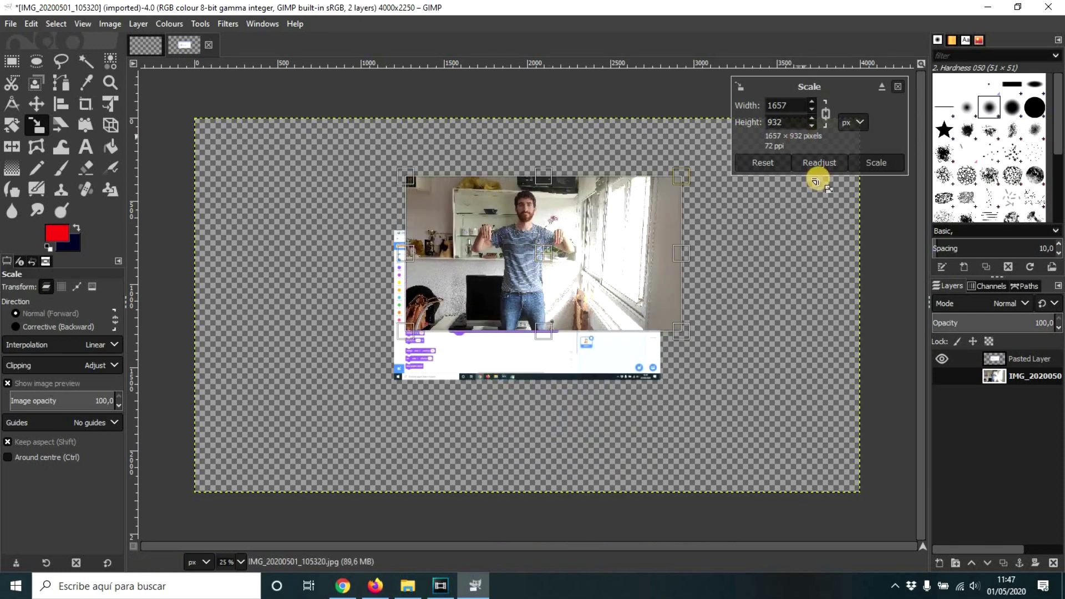
{"action": "left_click", "coordinate": [853, 161]}
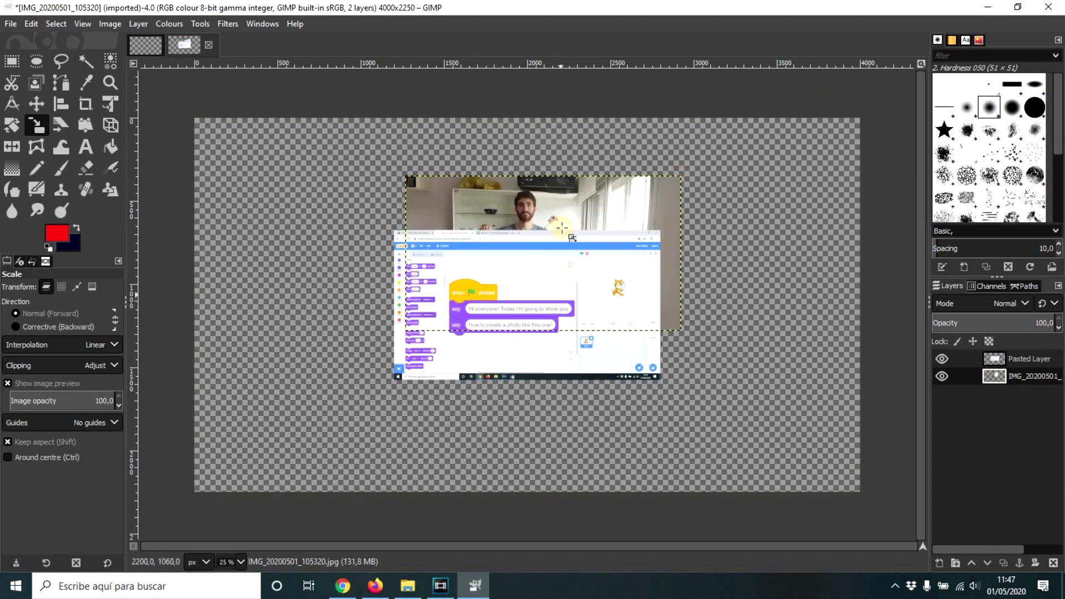
{"action": "scroll", "coordinate": [562, 210], "scroll_direction": "up", "scroll_amount": 3}
{"action": "scroll", "coordinate": [570, 356], "scroll_direction": "down", "scroll_amount": 1}
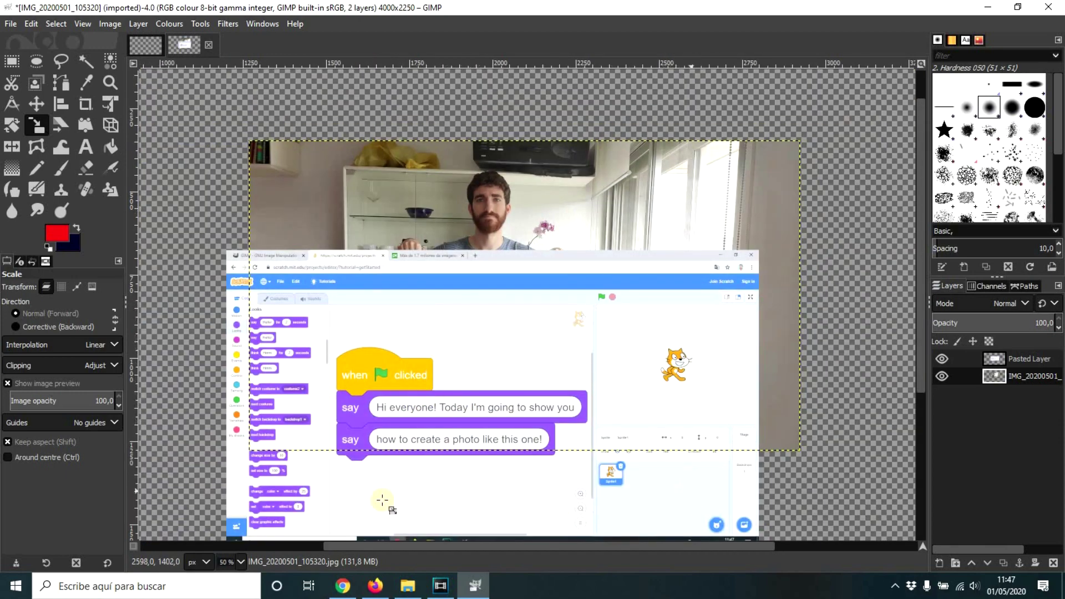
Rename the Pasted Layer to 'Scratch Block'
{"action": "left_click", "coordinate": [1019, 360]}
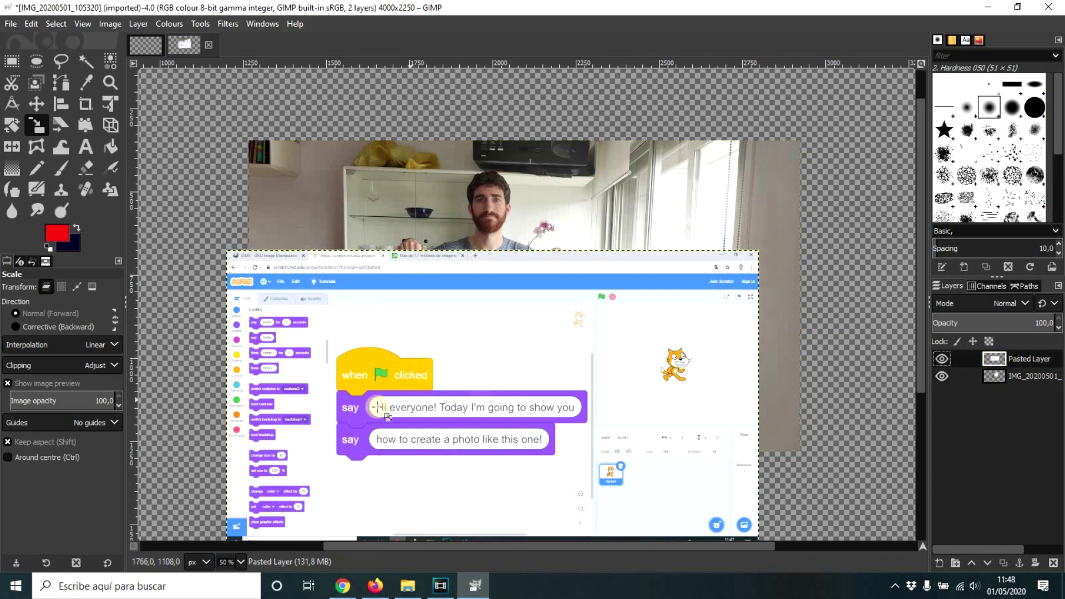
{"action": "double_click", "coordinate": [1029, 357]}
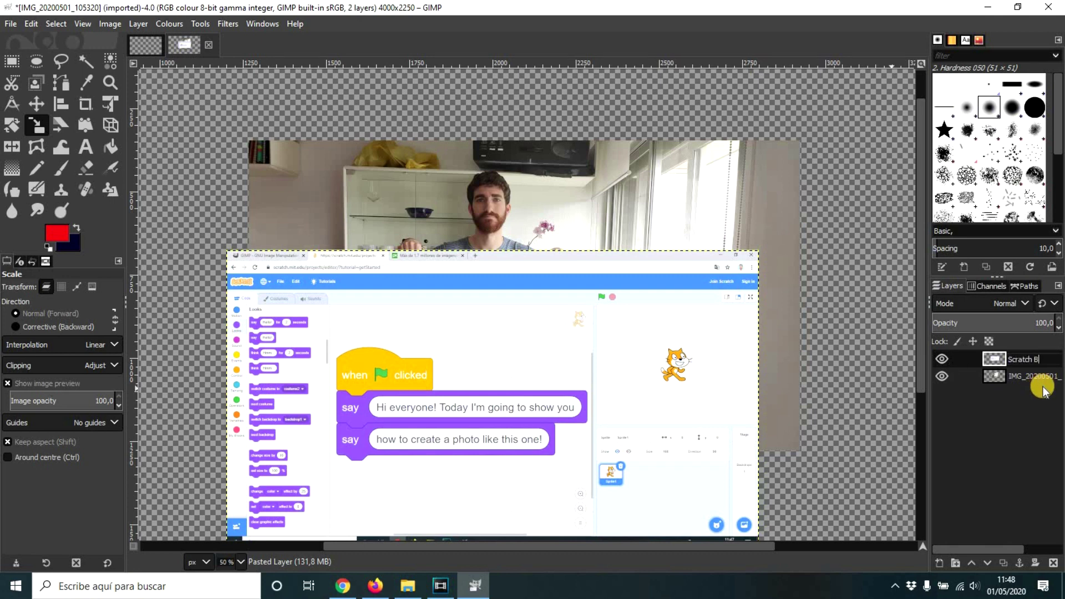
{"action": "type", "text": "Scratch Block"}
{"action": "key", "text": "Return"}
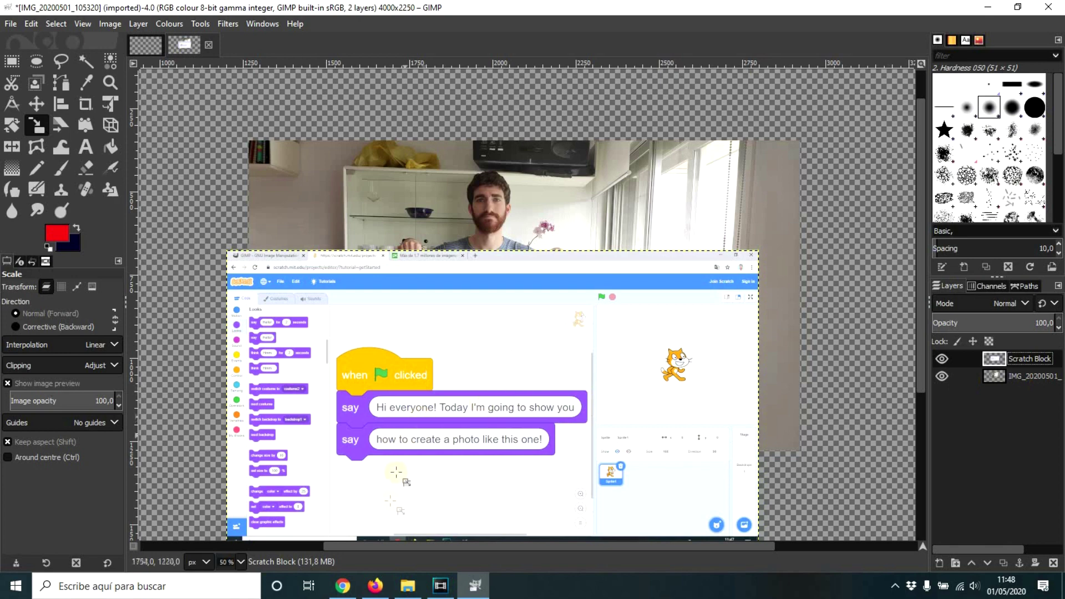
Draw a Free Select polygon around the green-flag script and both say blocks
{"action": "scroll", "coordinate": [390, 504], "scroll_direction": "up", "scroll_amount": 2}
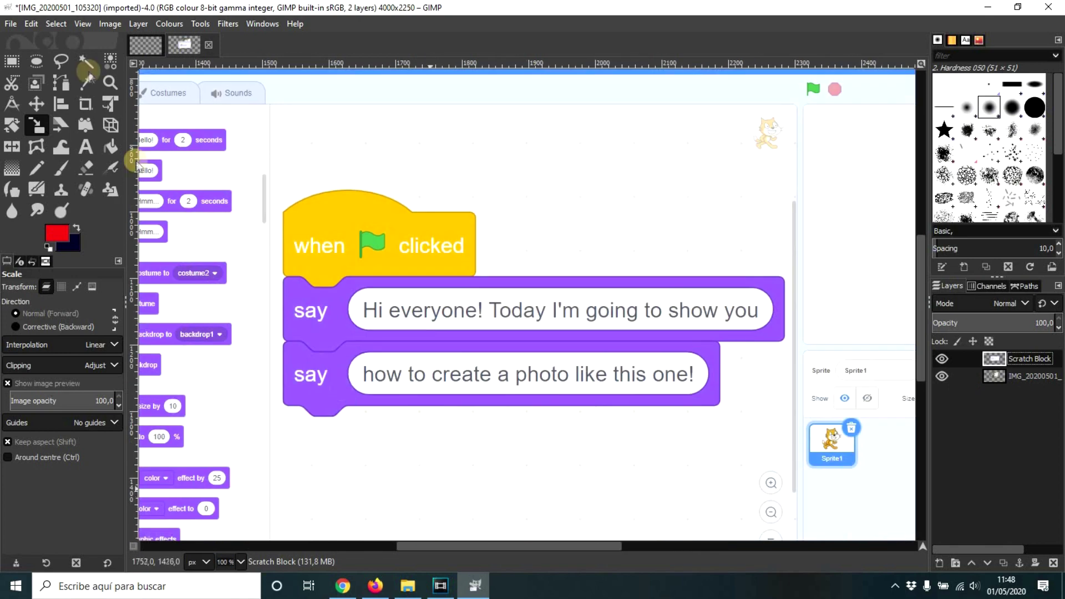
{"action": "left_click", "coordinate": [60, 60]}
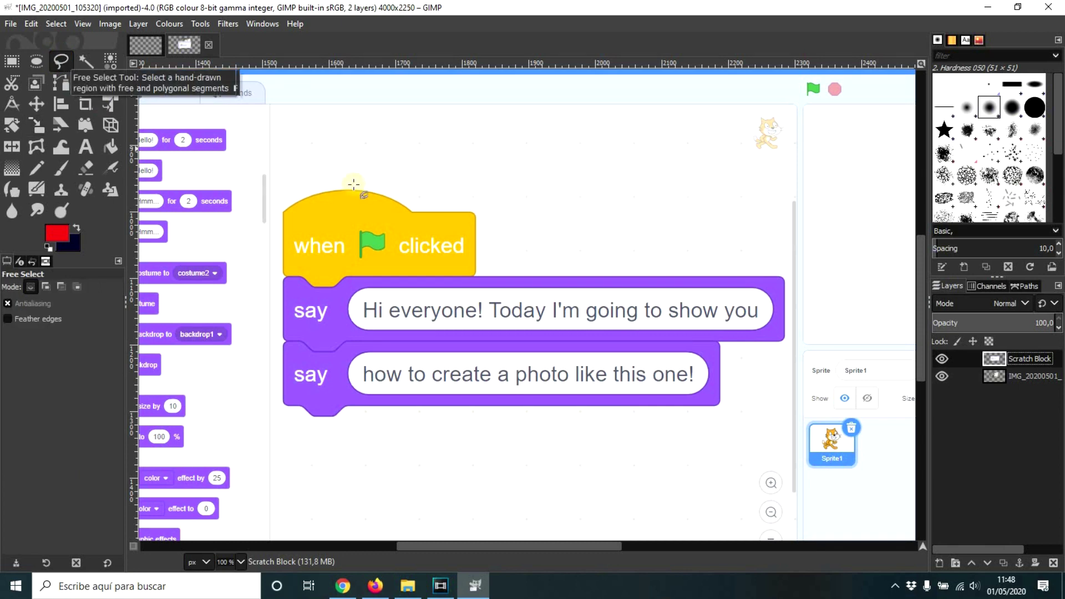
{"action": "left_click", "coordinate": [356, 175]}
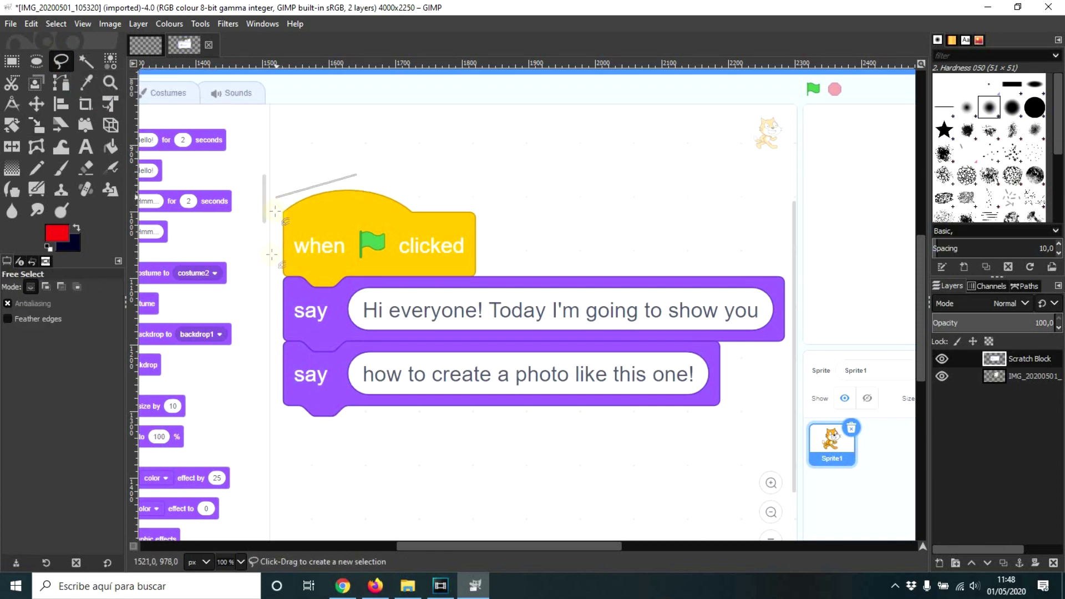
{"action": "left_click", "coordinate": [276, 198]}
{"action": "left_click", "coordinate": [277, 438]}
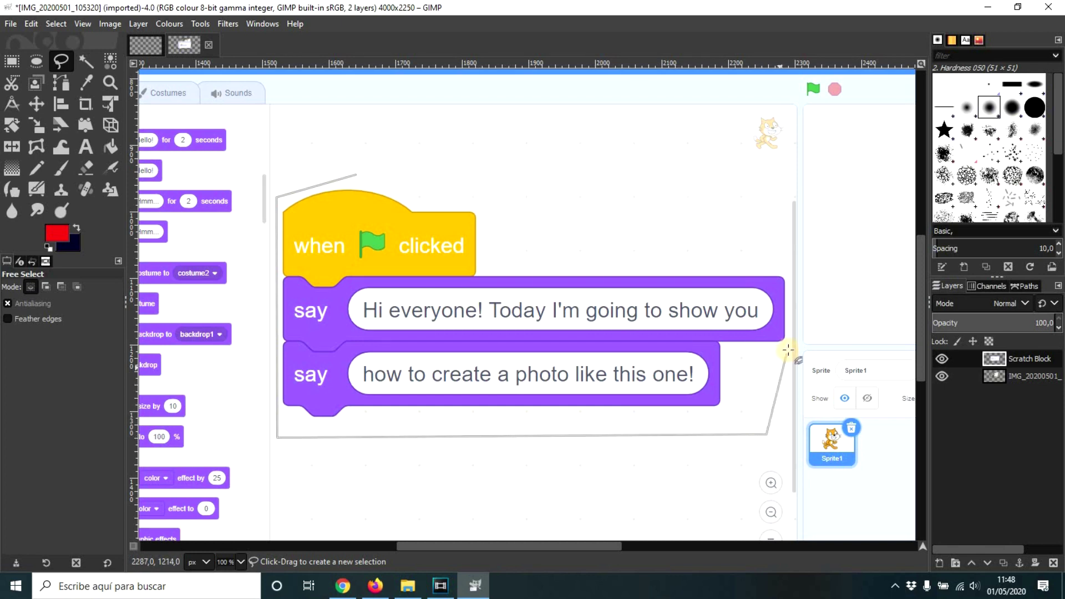
{"action": "left_click", "coordinate": [486, 264]}
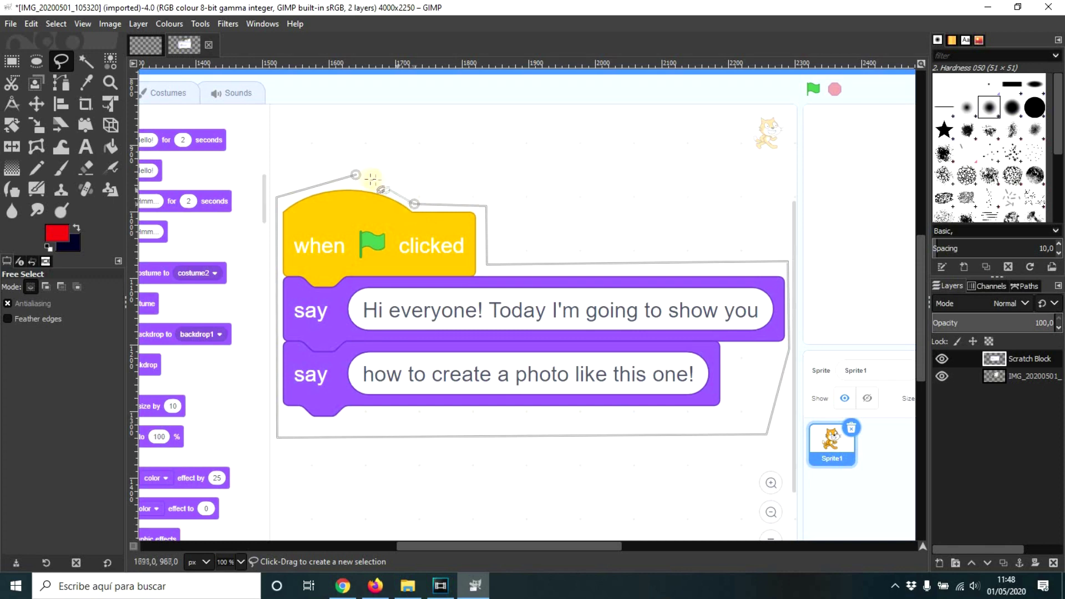
{"action": "key", "text": "Return"}
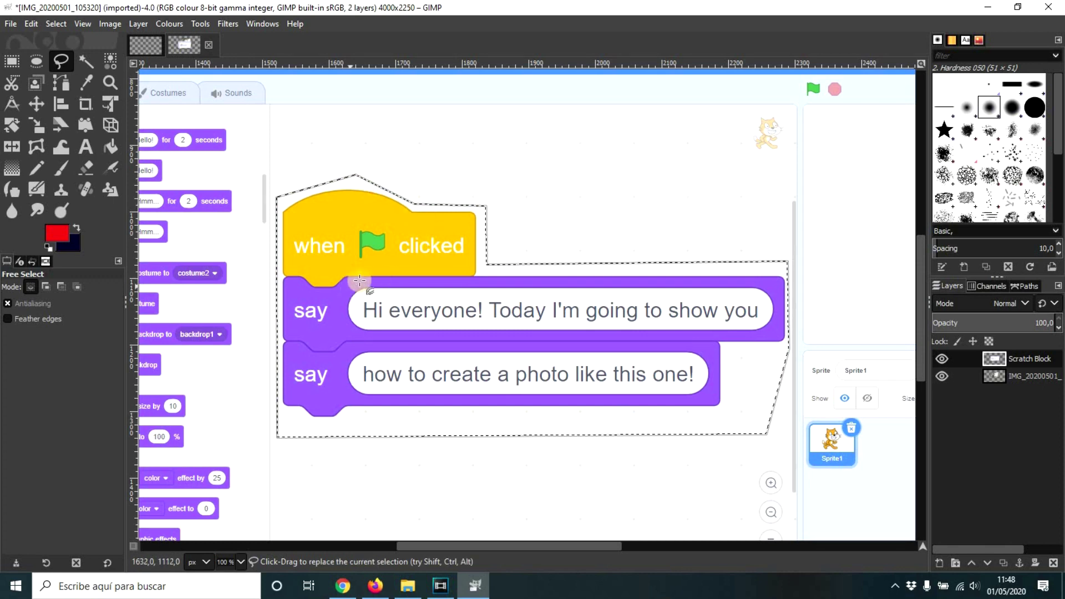
Copy the selected code blocks and paste them as a new layer
{"action": "left_click", "coordinate": [31, 25]}
{"action": "left_click", "coordinate": [48, 109]}
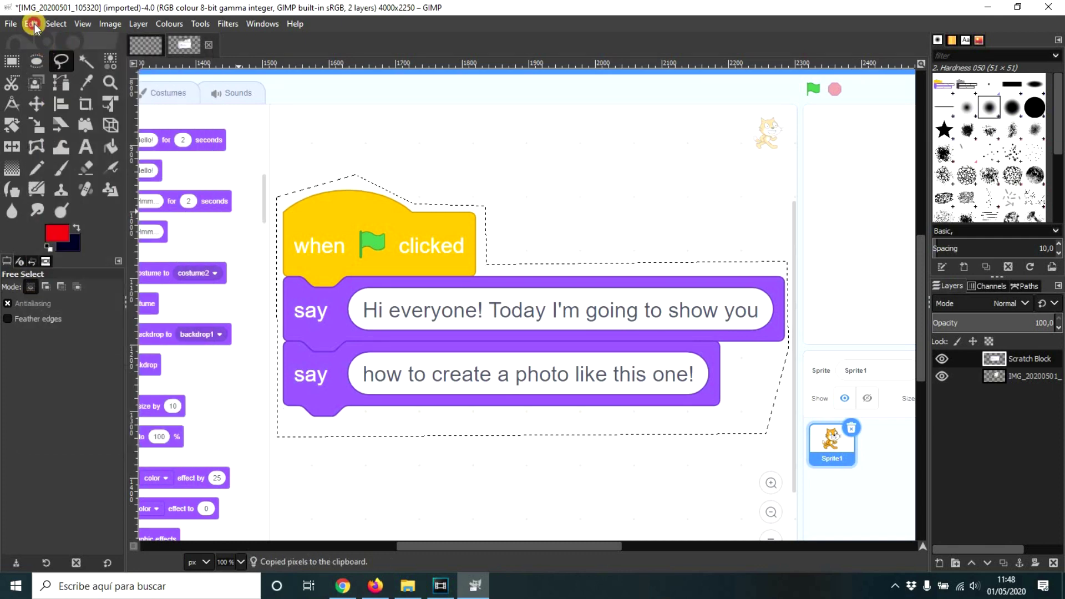
{"action": "left_click", "coordinate": [32, 24]}
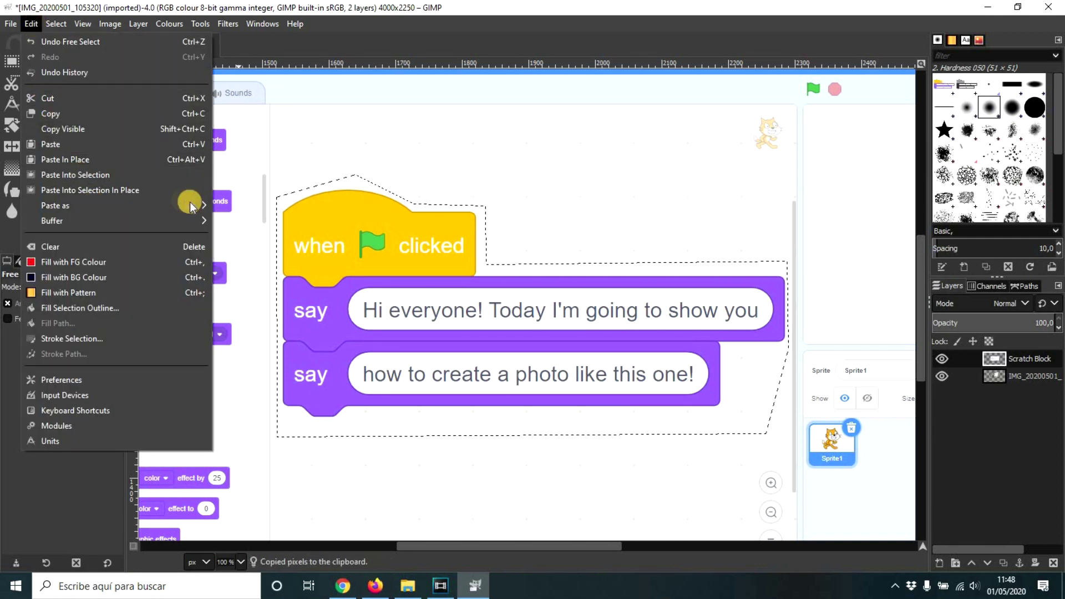
{"action": "mouse_move", "coordinate": [191, 206]}
{"action": "left_click", "coordinate": [247, 204]}
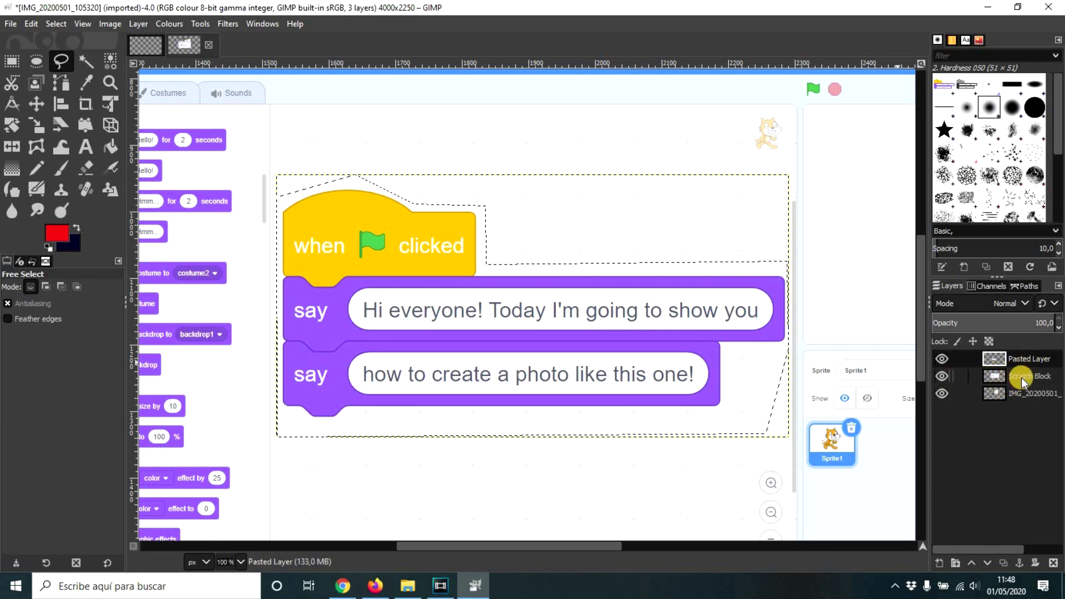
Delete the Scratch Block screenshot layer
{"action": "left_click", "coordinate": [1020, 378]}
{"action": "right_click", "coordinate": [1027, 378]}
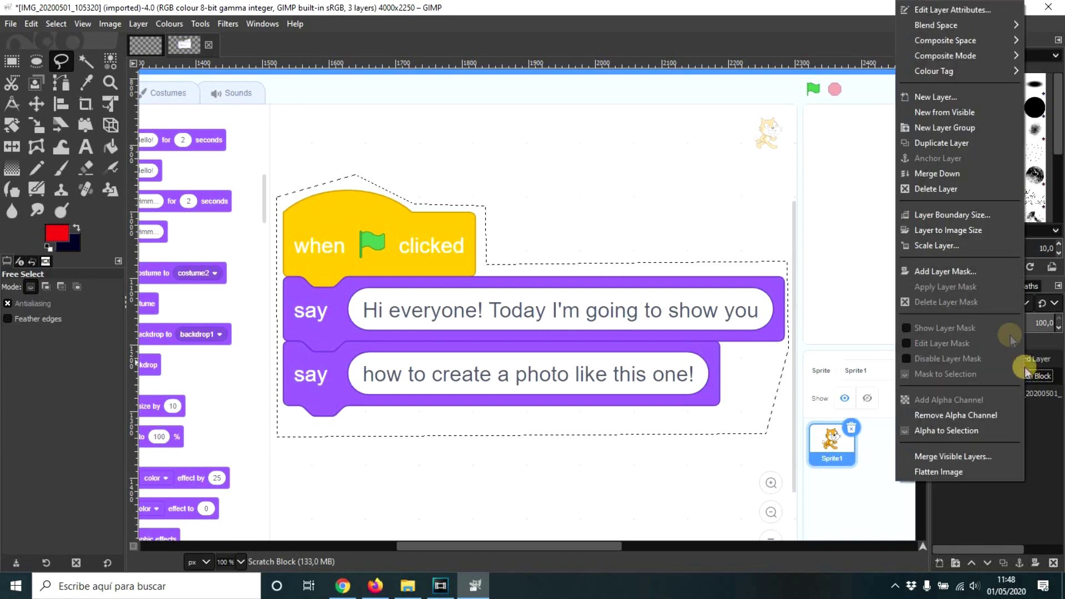
{"action": "left_click", "coordinate": [934, 189]}
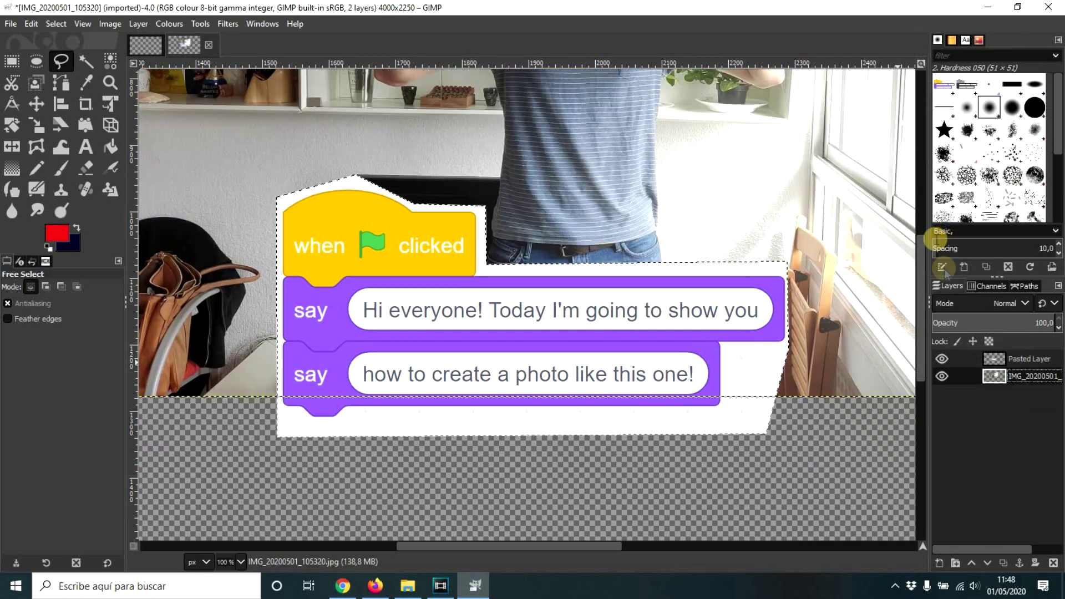
{"action": "scroll", "coordinate": [275, 168], "scroll_direction": "up", "scroll_amount": 5}
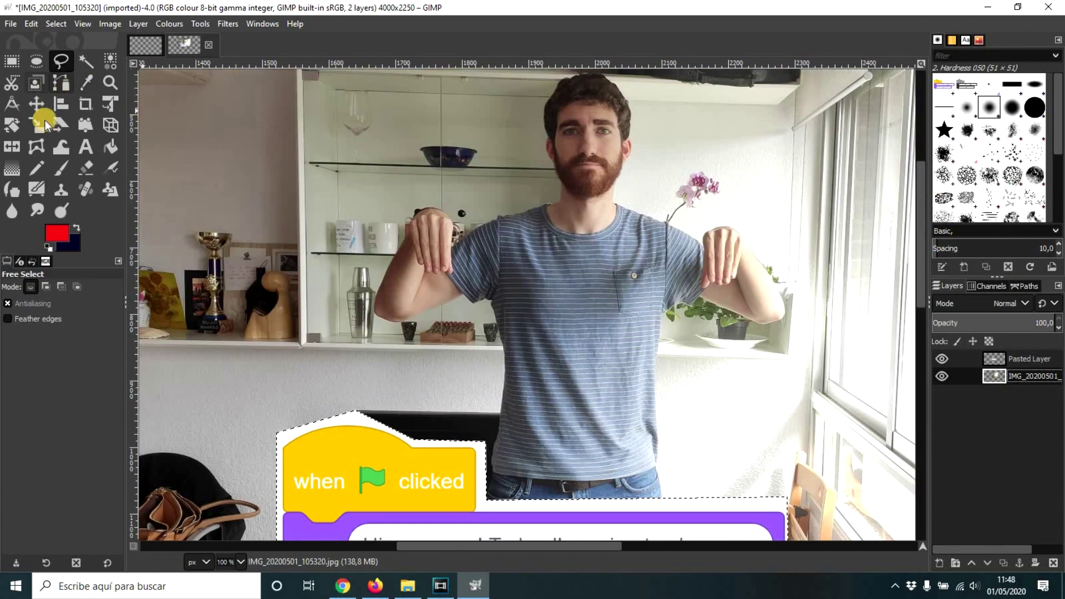
Move the pasted blocks up over the photo and clear the selection
{"action": "left_click", "coordinate": [36, 103]}
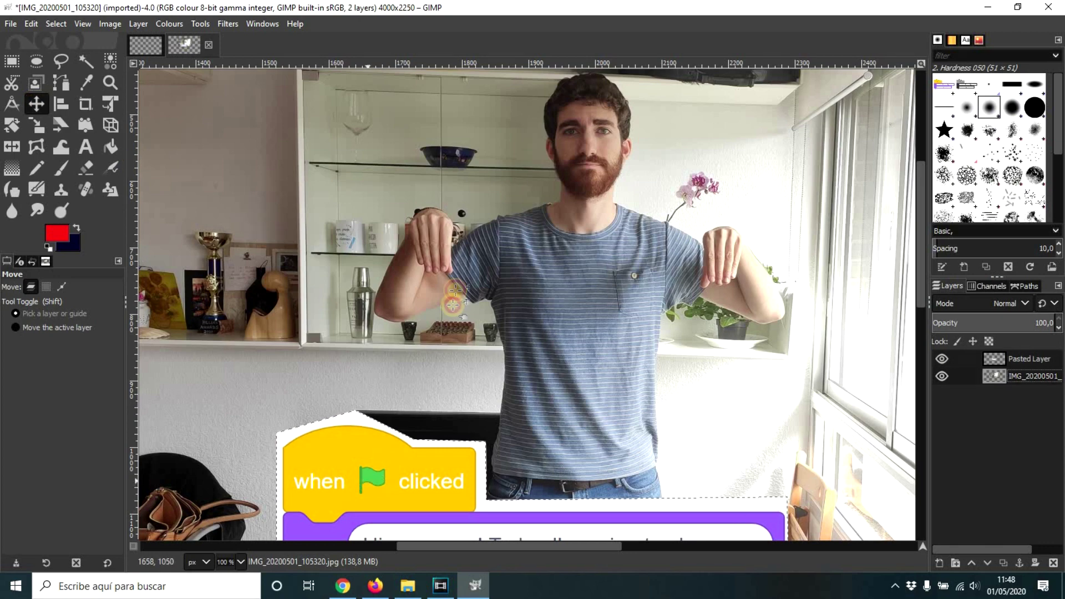
{"action": "left_click_drag", "start_coordinate": [384, 456], "coordinate": [305, 244]}
{"action": "key", "text": "shift+s"}
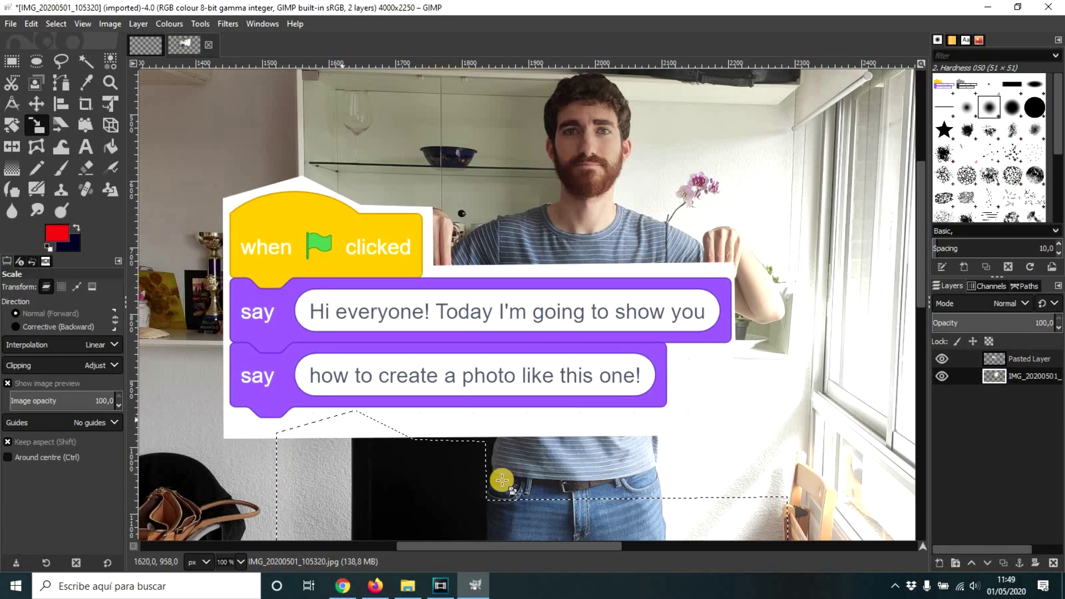
{"action": "left_click", "coordinate": [56, 23]}
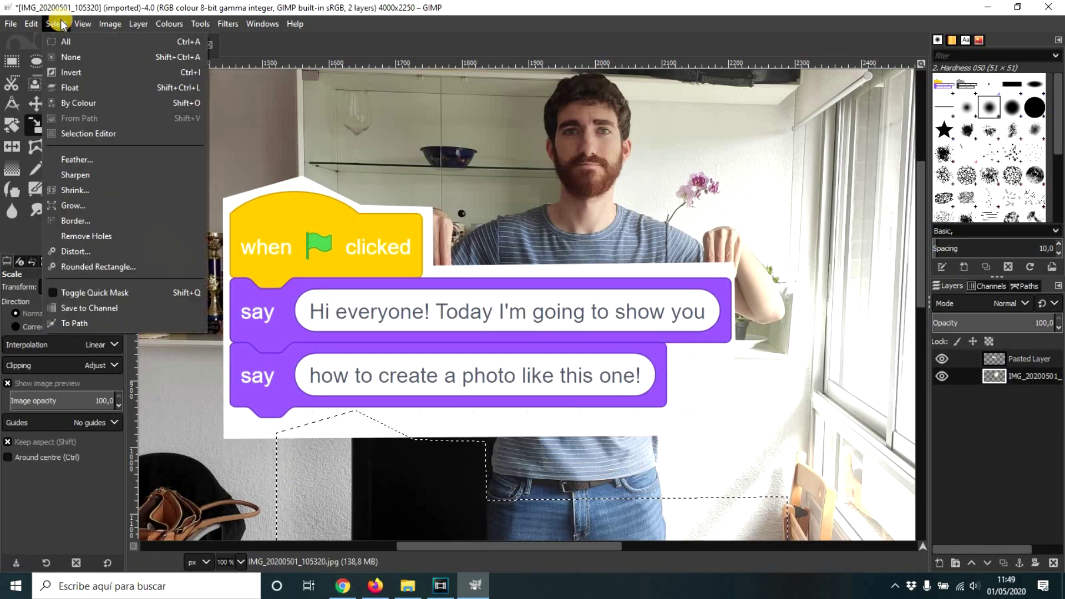
{"action": "left_click", "coordinate": [71, 57]}
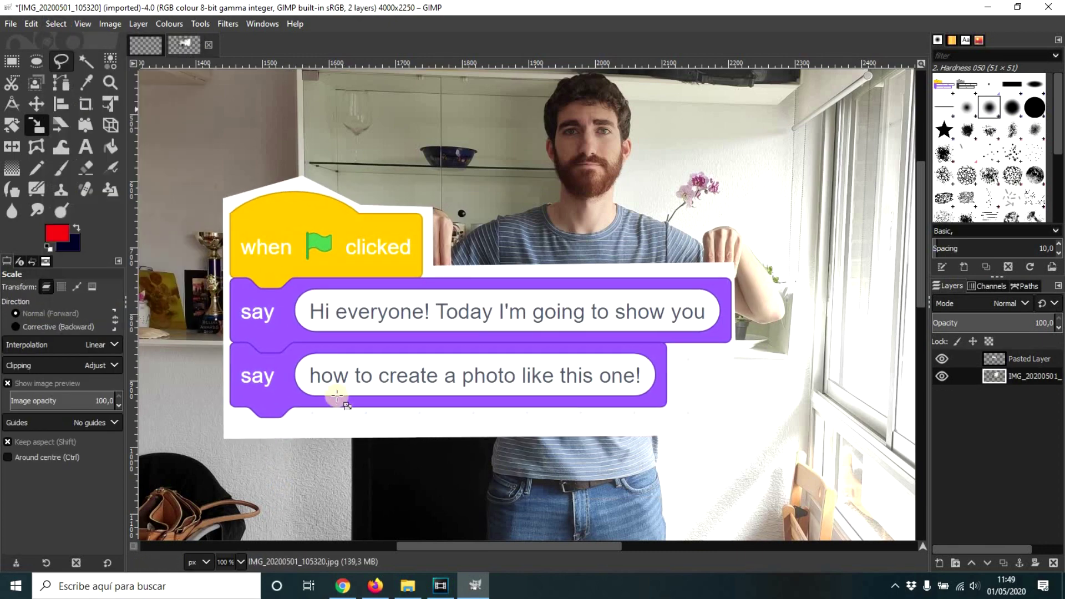
Enlarge the blocks layer to 915×469 and shift it up-left across the man's chest
{"action": "left_click", "coordinate": [1025, 363]}
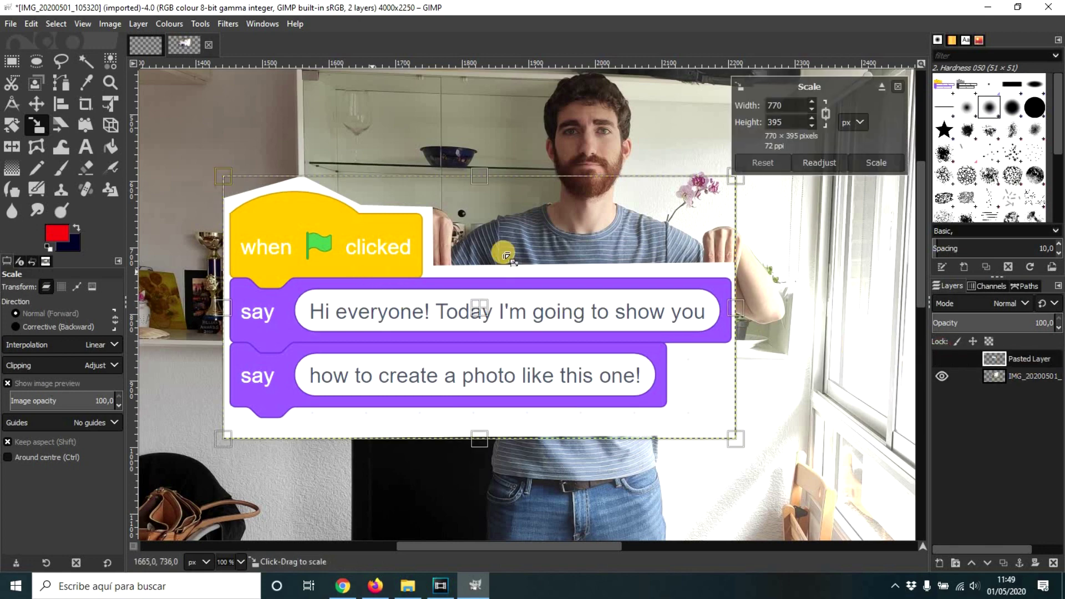
{"action": "left_click_drag", "start_coordinate": [737, 439], "coordinate": [832, 488]}
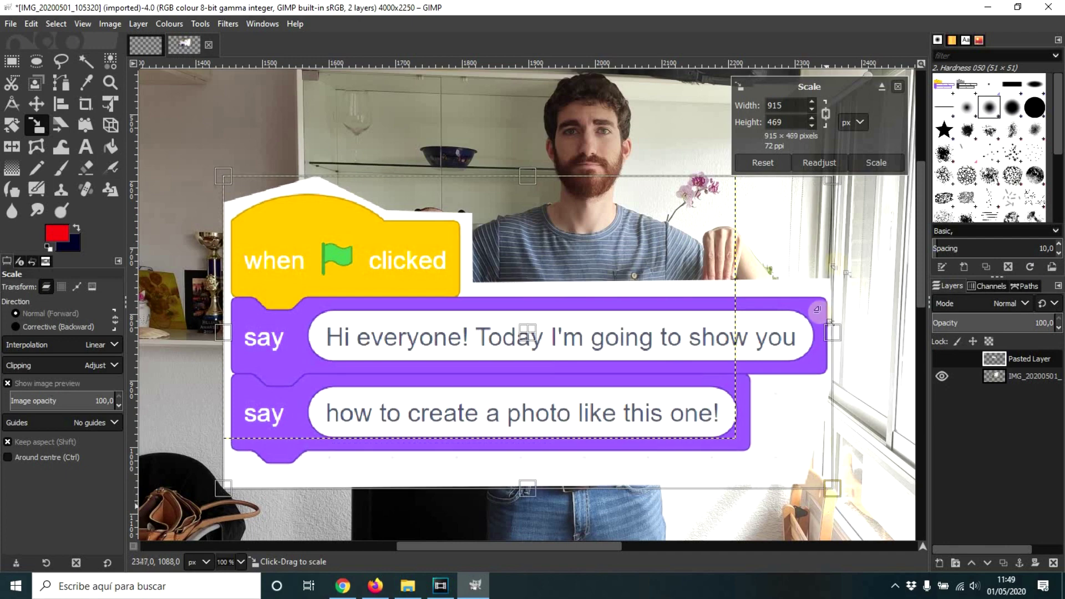
{"action": "left_click", "coordinate": [874, 163]}
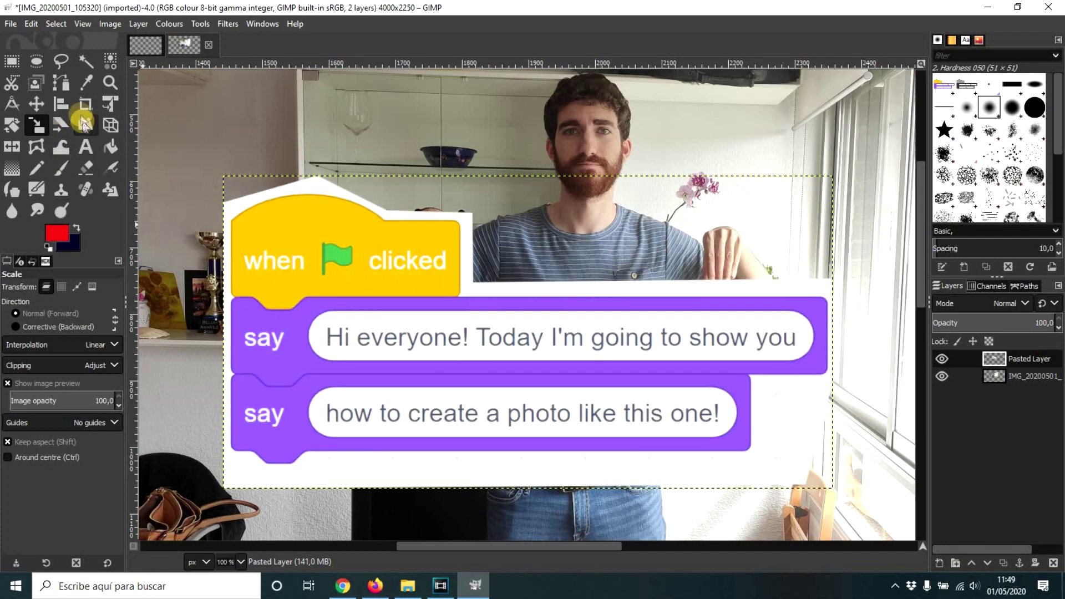
{"action": "left_click", "coordinate": [36, 103]}
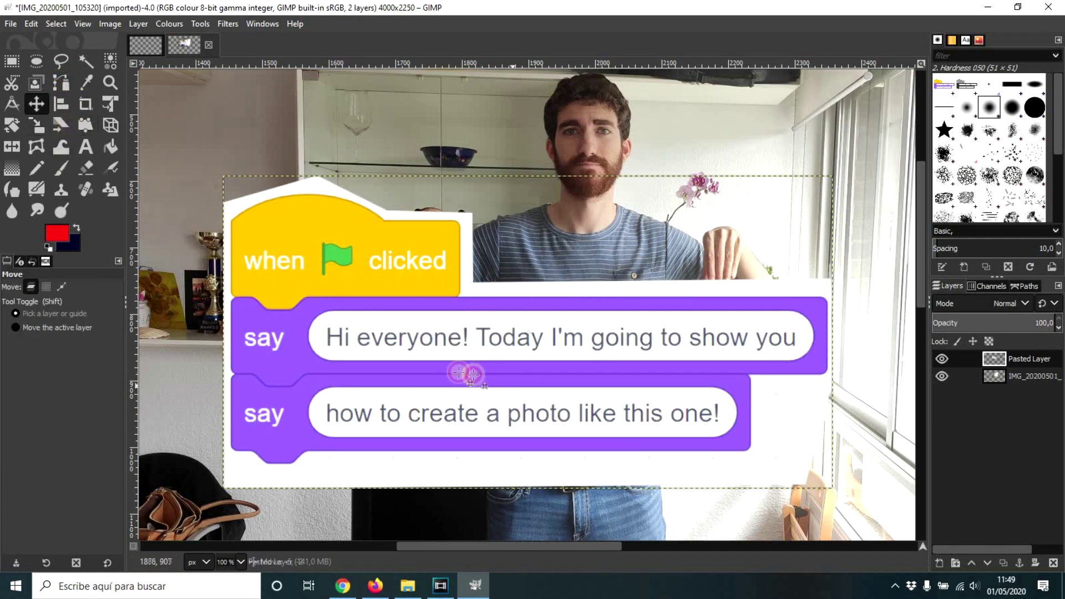
{"action": "left_click_drag", "start_coordinate": [473, 375], "coordinate": [449, 354]}
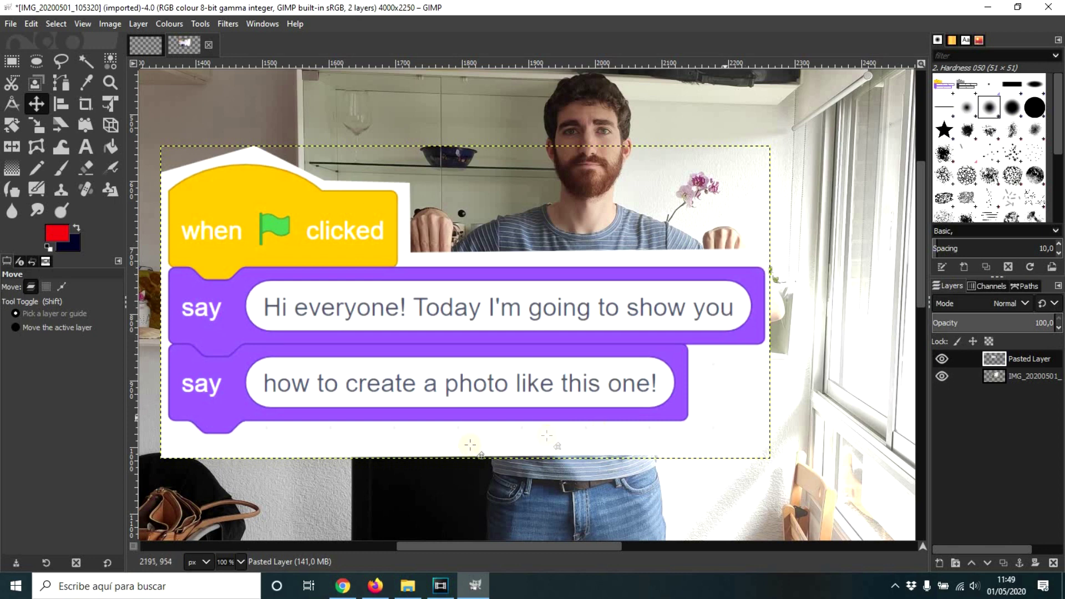
Fuzzy-select the white background around the blocks at threshold 52,5 and delete it
{"action": "left_click", "coordinate": [83, 57]}
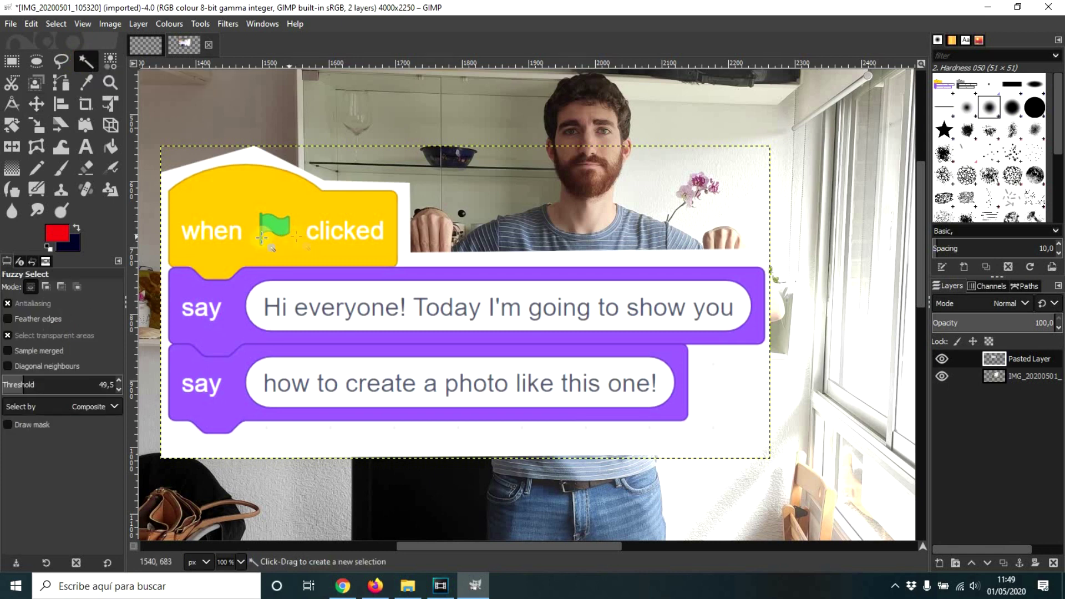
{"action": "left_click", "coordinate": [24, 386]}
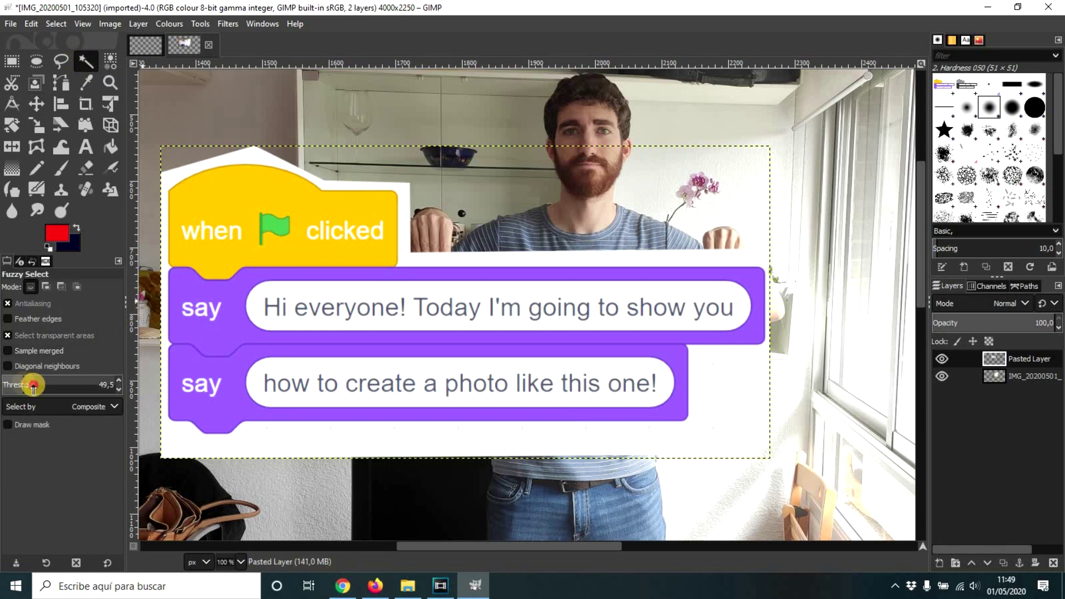
{"action": "left_click", "coordinate": [616, 439]}
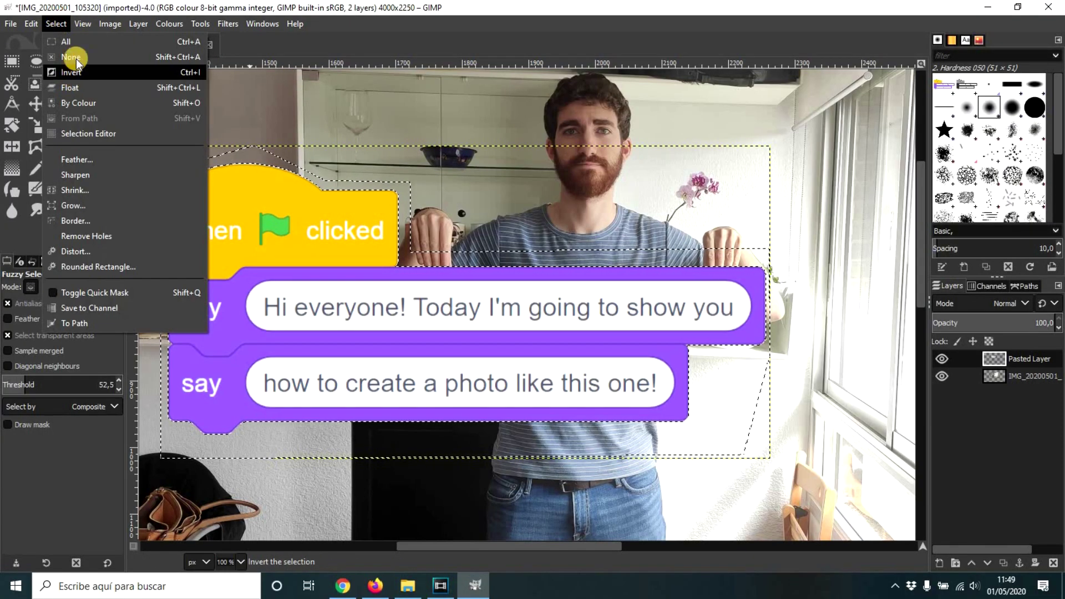
Clear the selection and nudge the blocks layer slightly right and up
{"action": "left_click", "coordinate": [74, 57]}
{"action": "left_click", "coordinate": [36, 103]}
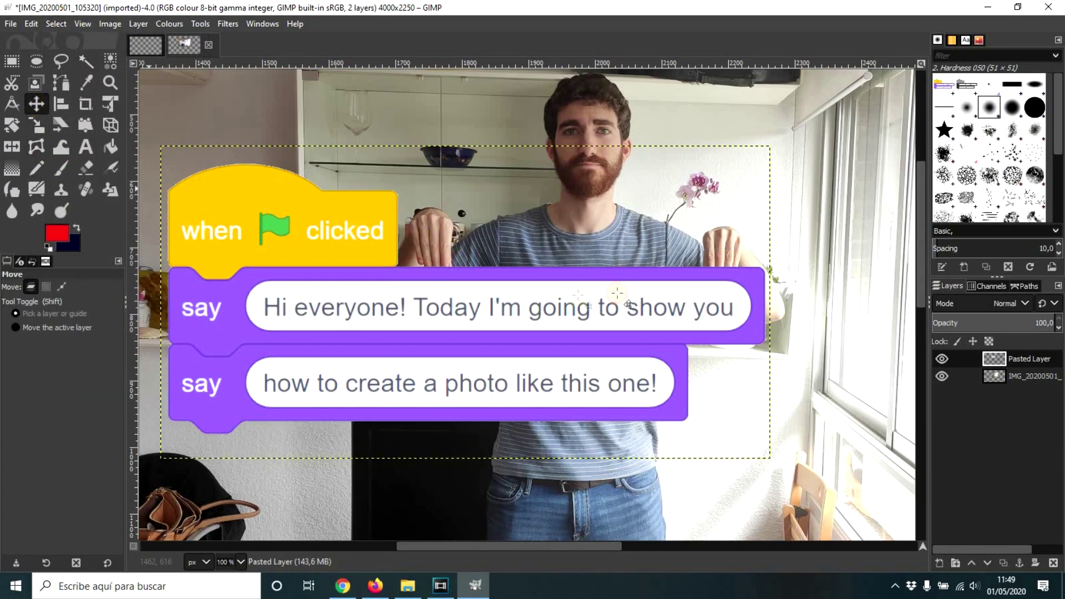
{"action": "left_click_drag", "start_coordinate": [456, 300], "coordinate": [466, 297]}
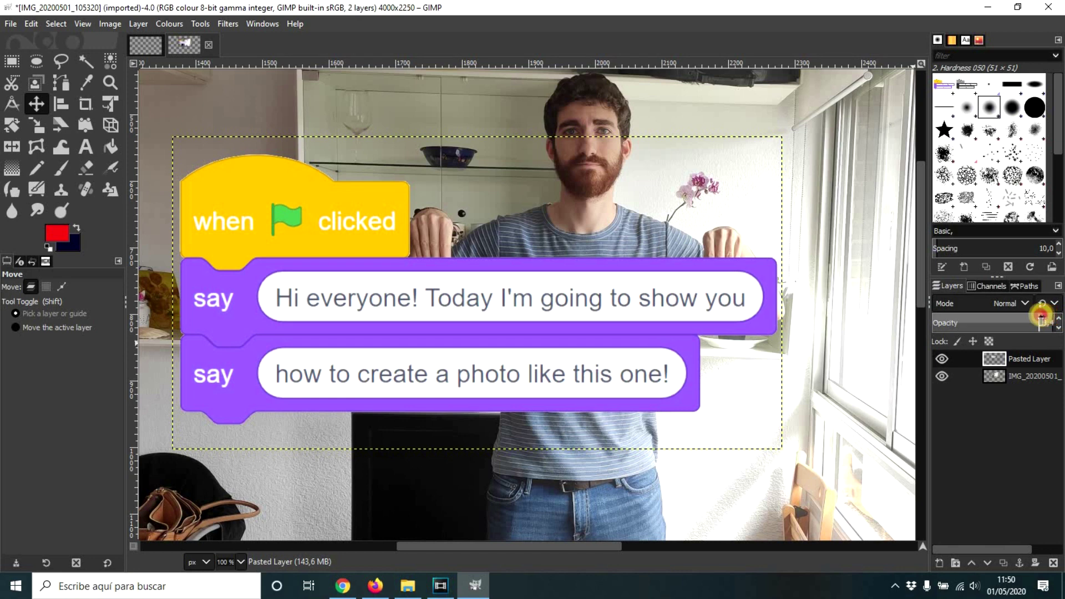
Lower the blocks layer opacity to 62,7 and zoom to 550% on the left hand's fingers
{"action": "left_click_drag", "start_coordinate": [1052, 320], "coordinate": [1017, 318]}
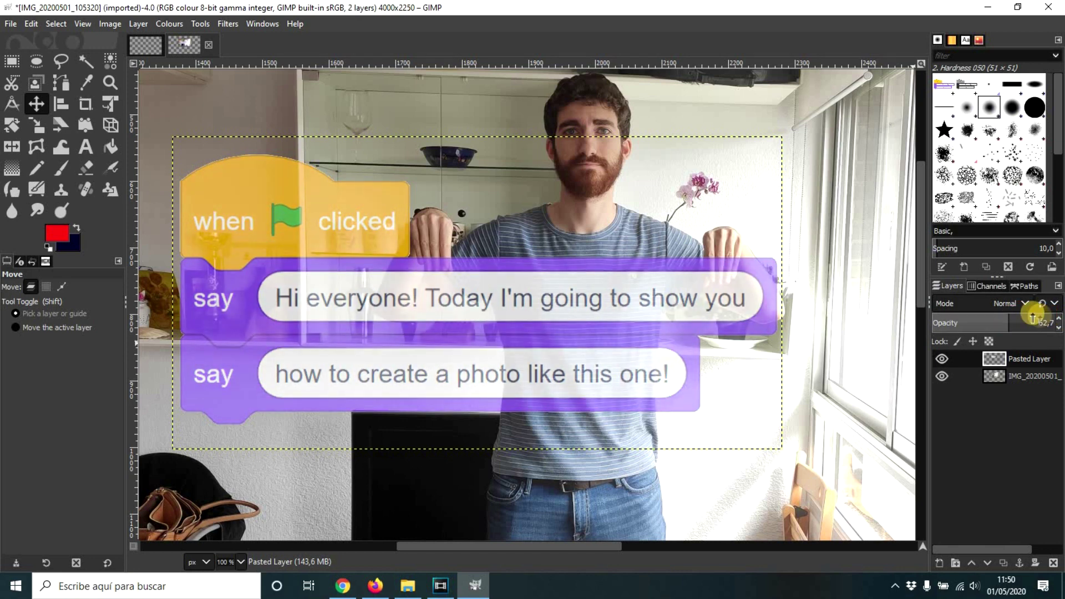
{"action": "left_click", "coordinate": [1027, 360]}
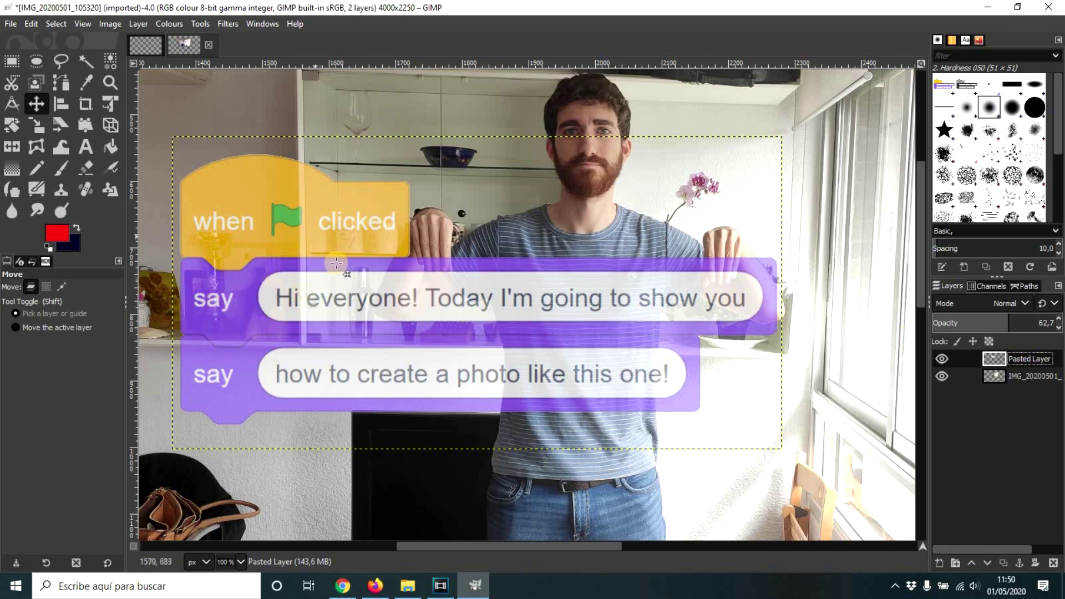
{"action": "left_click", "coordinate": [447, 258]}
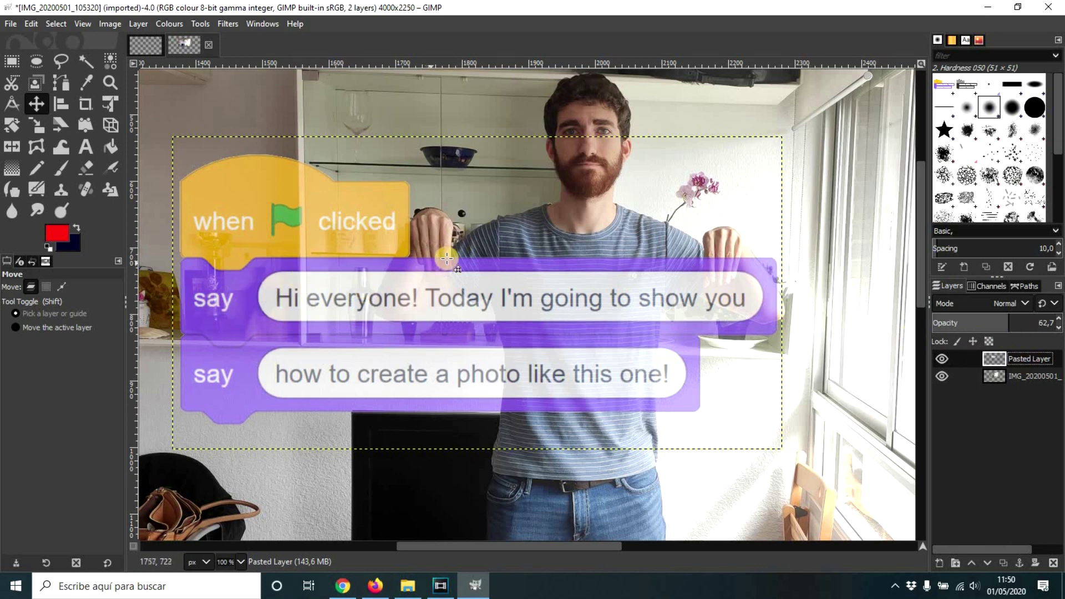
{"action": "scroll", "coordinate": [446, 258], "scroll_direction": "up", "scroll_amount": 5}
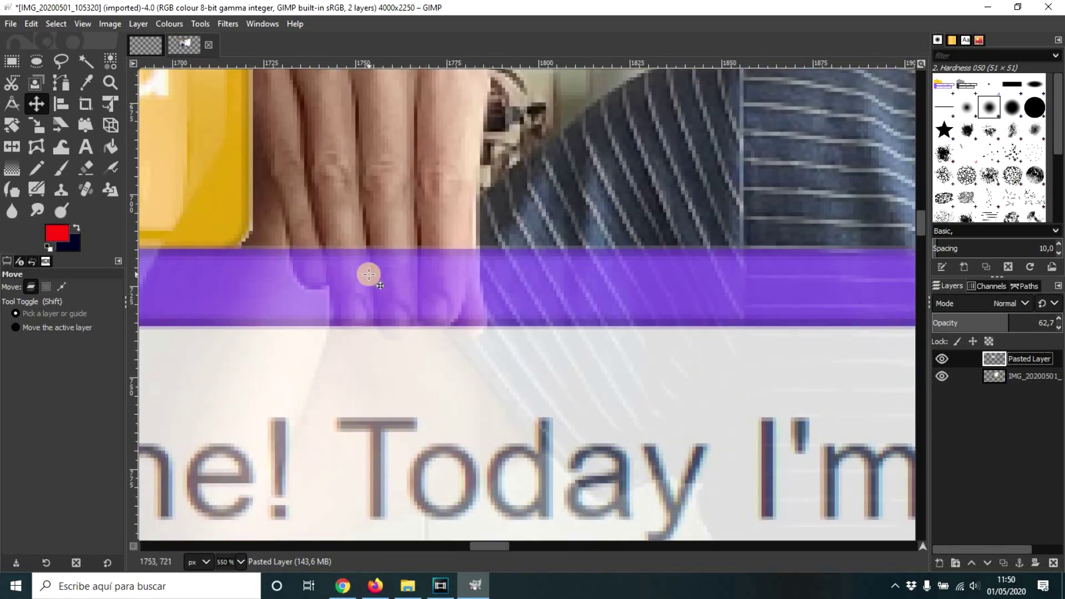
{"action": "left_click", "coordinate": [229, 560]}
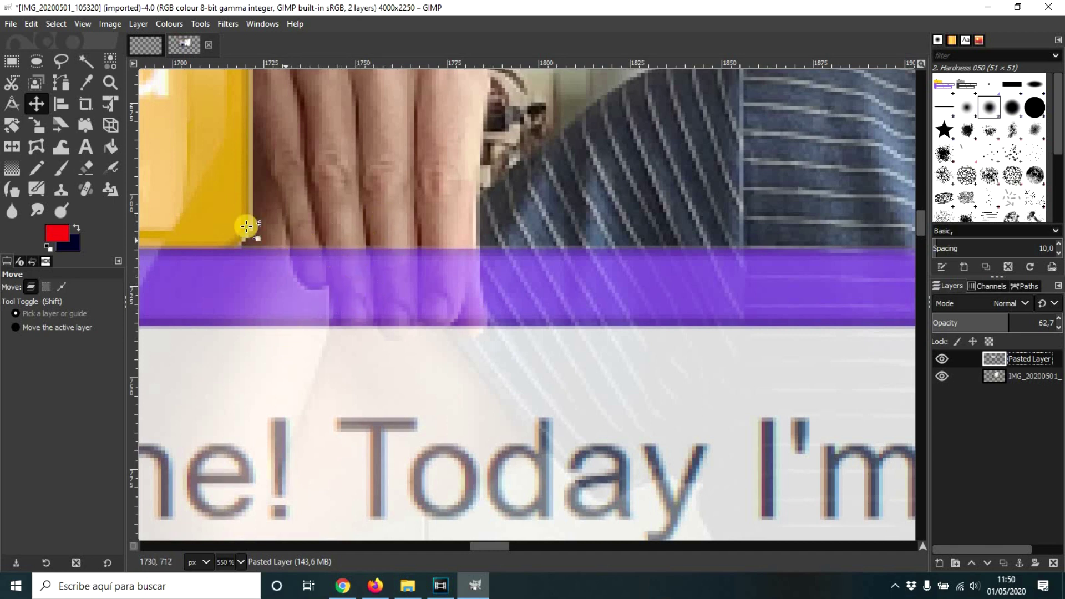
Lasso the left hand's fingers, delete the block pixels covering them, and deselect
{"action": "left_click", "coordinate": [61, 57]}
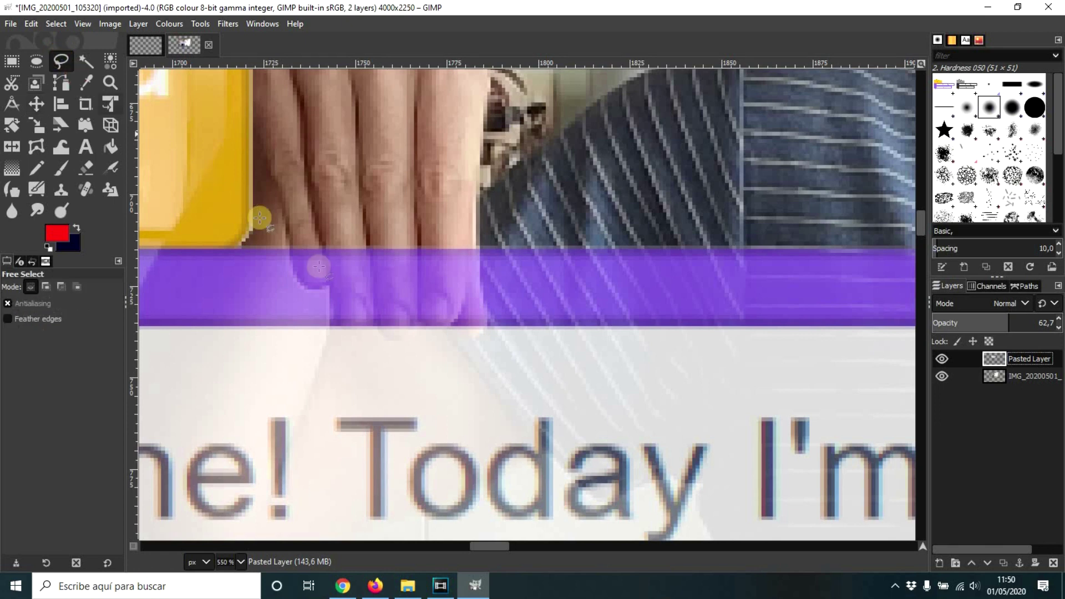
{"action": "left_click_drag", "start_coordinate": [289, 245], "coordinate": [297, 283]}
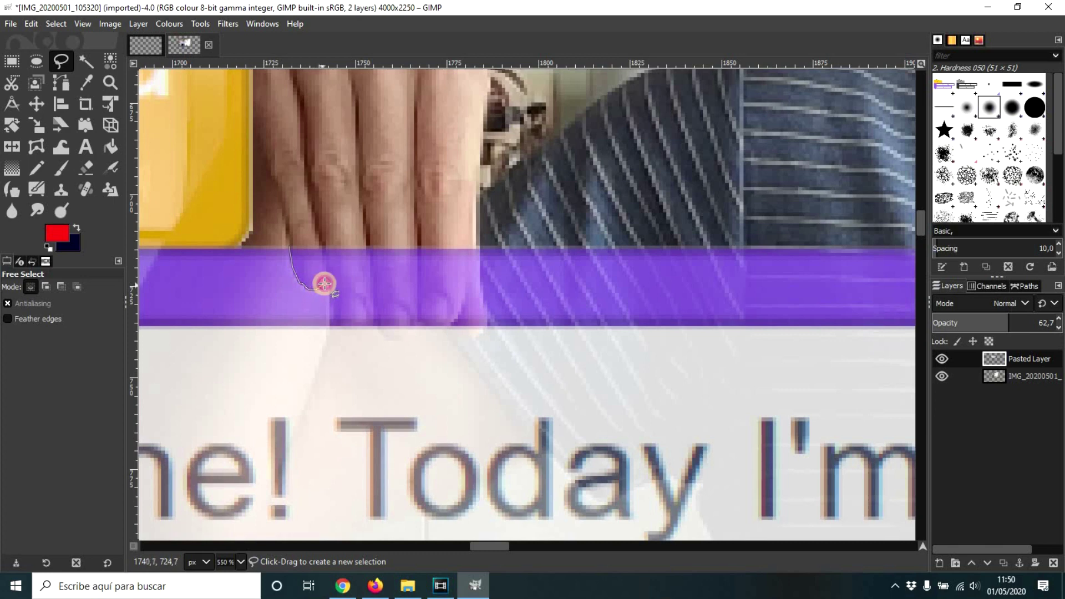
{"action": "left_click_drag", "start_coordinate": [328, 280], "coordinate": [329, 279]}
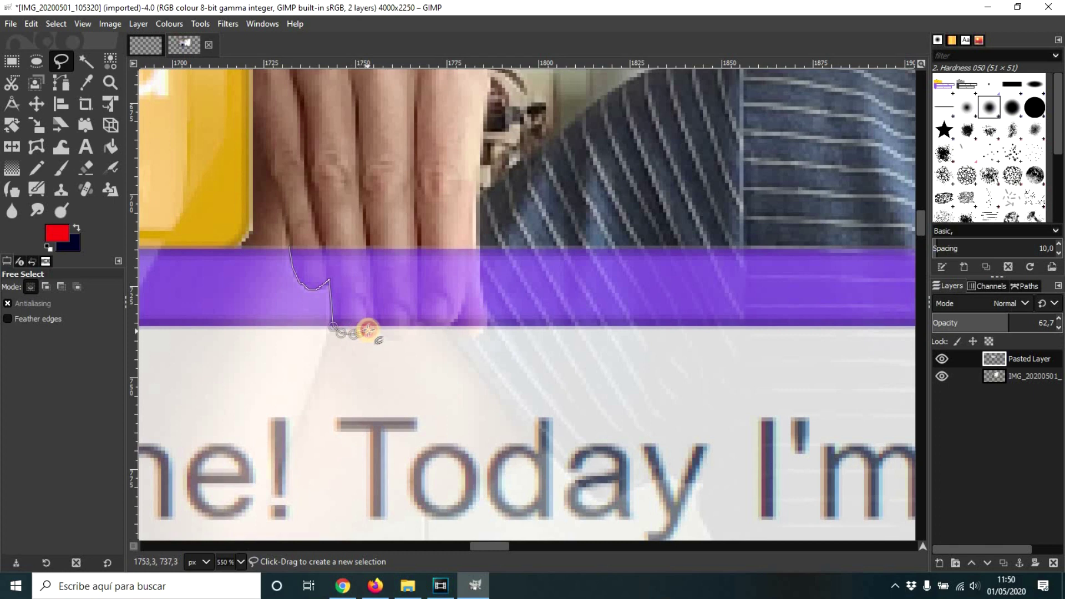
{"action": "mouse_move", "coordinate": [375, 322]}
{"action": "left_mouse_down"}
{"action": "mouse_move", "coordinate": [445, 327]}
{"action": "mouse_move", "coordinate": [463, 308]}
{"action": "mouse_move", "coordinate": [488, 315]}
{"action": "mouse_move", "coordinate": [484, 276]}
{"action": "mouse_move", "coordinate": [448, 340]}
{"action": "mouse_move", "coordinate": [542, 207]}
{"action": "mouse_move", "coordinate": [523, 202]}
{"action": "mouse_move", "coordinate": [473, 236]}
{"action": "left_mouse_up"}
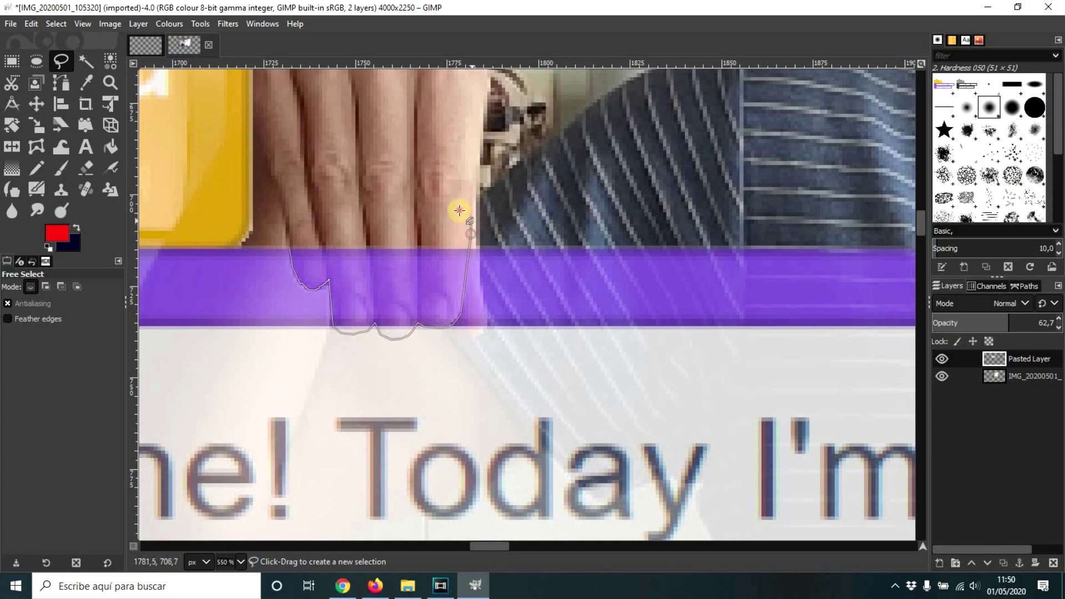
{"action": "mouse_move", "coordinate": [459, 210]}
{"action": "left_mouse_down"}
{"action": "mouse_move", "coordinate": [402, 200]}
{"action": "mouse_move", "coordinate": [311, 210]}
{"action": "mouse_move", "coordinate": [292, 248]}
{"action": "left_mouse_up"}
{"action": "double_click", "coordinate": [373, 250]}
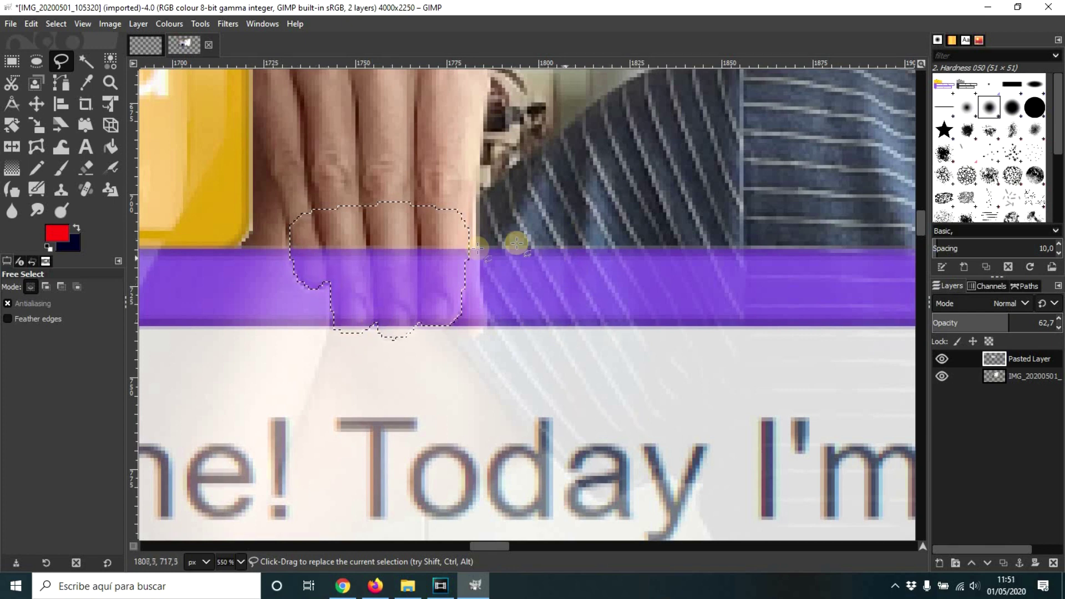
{"action": "key", "text": "Delete"}
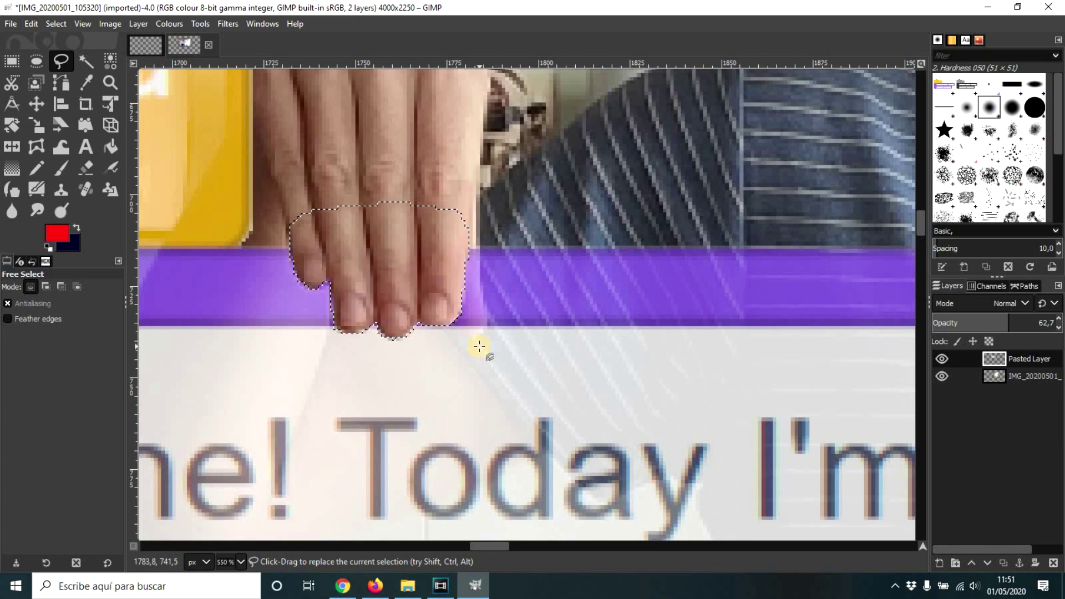
{"action": "key", "text": "ctrl+shift+a"}
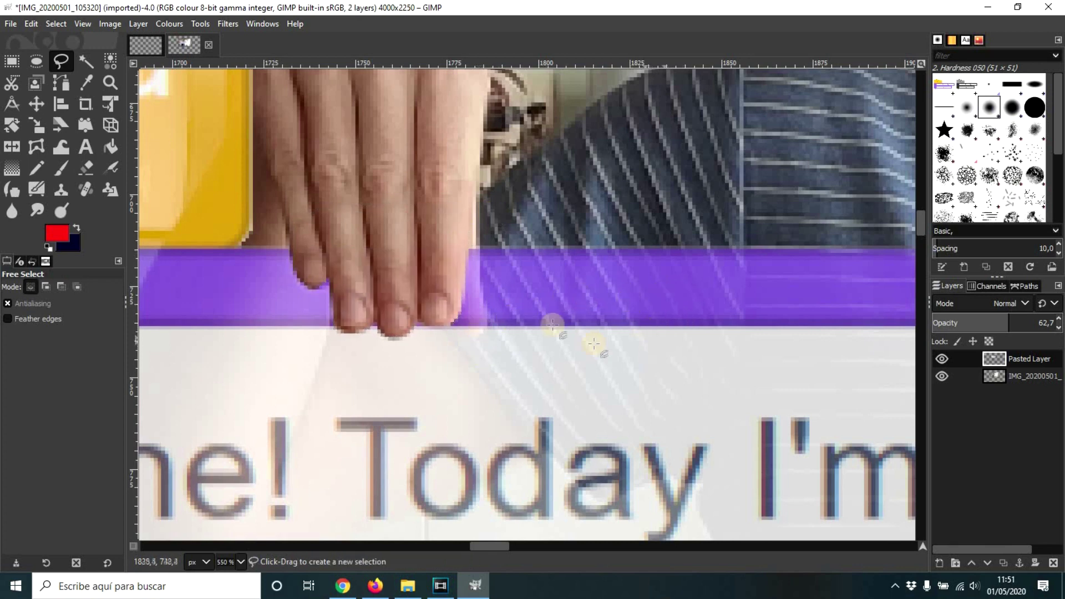
{"action": "left_click", "coordinate": [36, 104]}
{"action": "left_click_drag", "start_coordinate": [571, 333], "coordinate": [638, 396]}
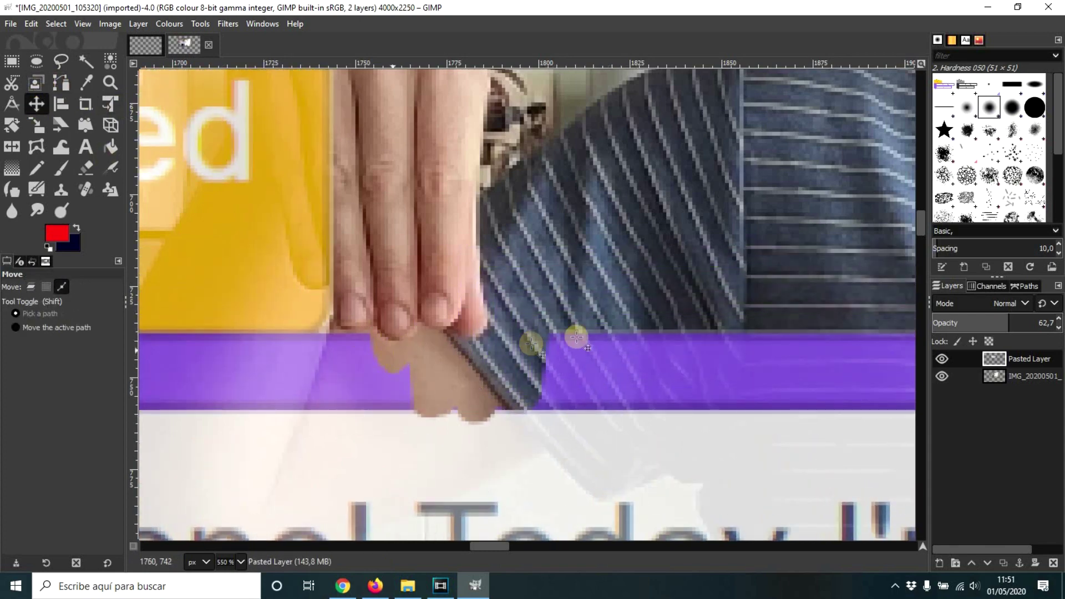
{"action": "key", "text": "ctrl+z"}
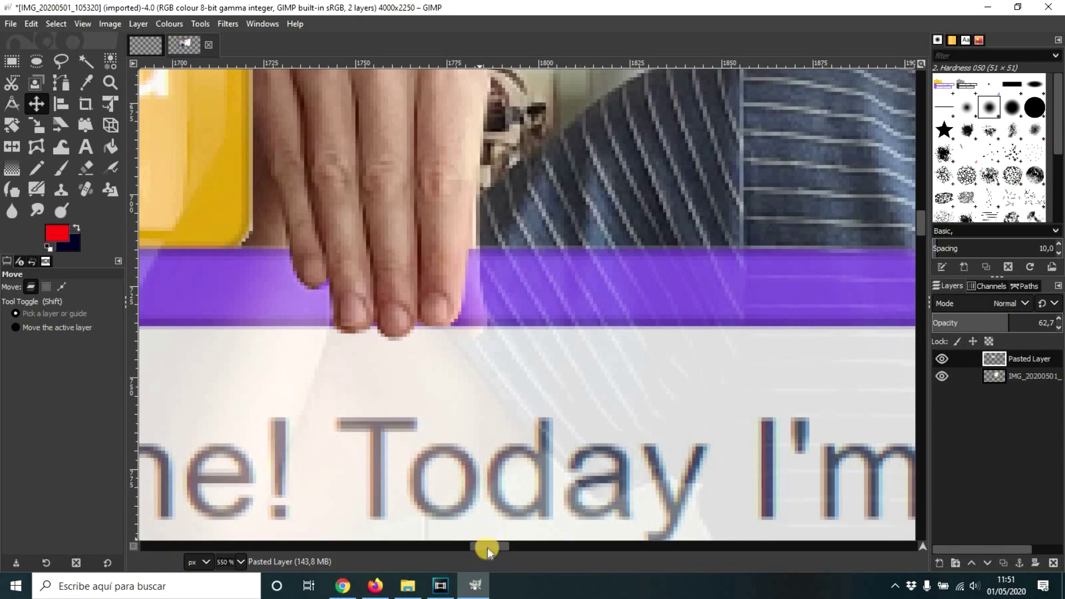
{"action": "left_click_drag", "start_coordinate": [488, 547], "coordinate": [567, 546]}
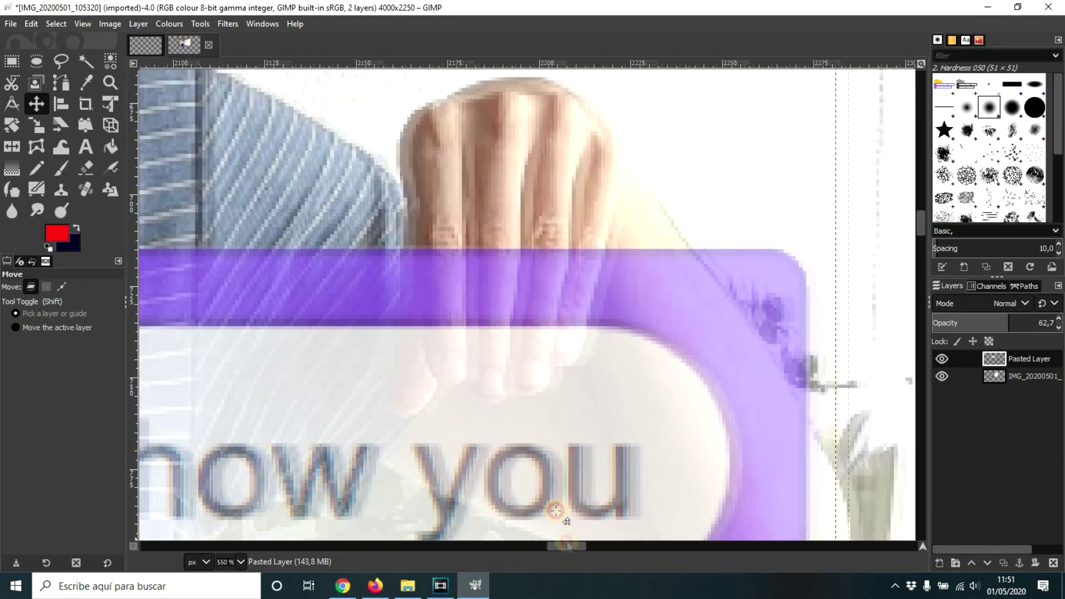
Lasso the right hand's fingers and delete the block pixels covering them
{"action": "left_click", "coordinate": [61, 61]}
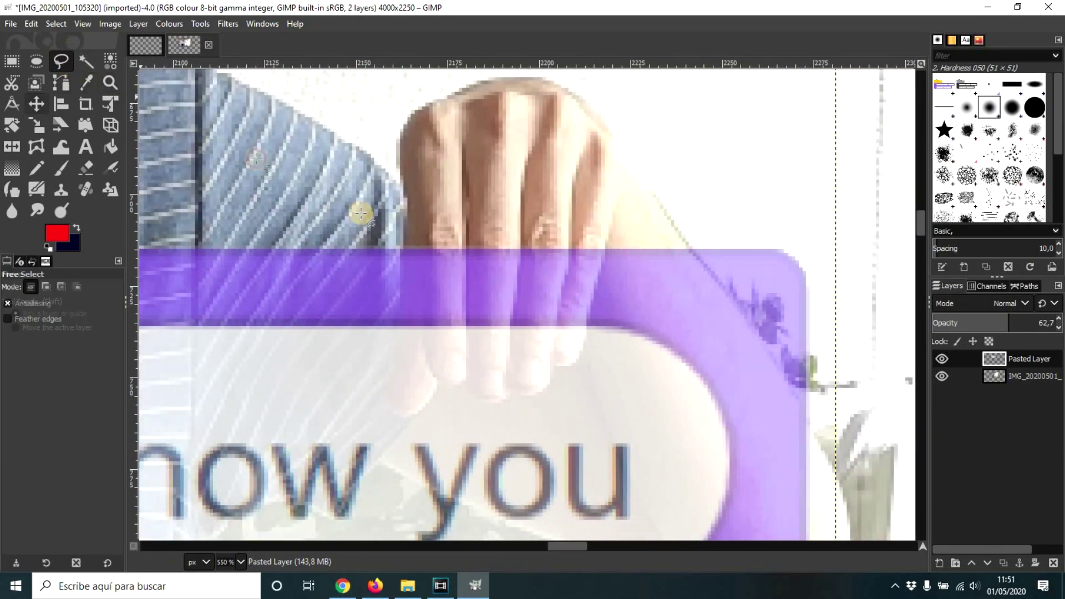
{"action": "left_click", "coordinate": [415, 238]}
{"action": "left_click", "coordinate": [427, 361]}
{"action": "left_click", "coordinate": [437, 379]}
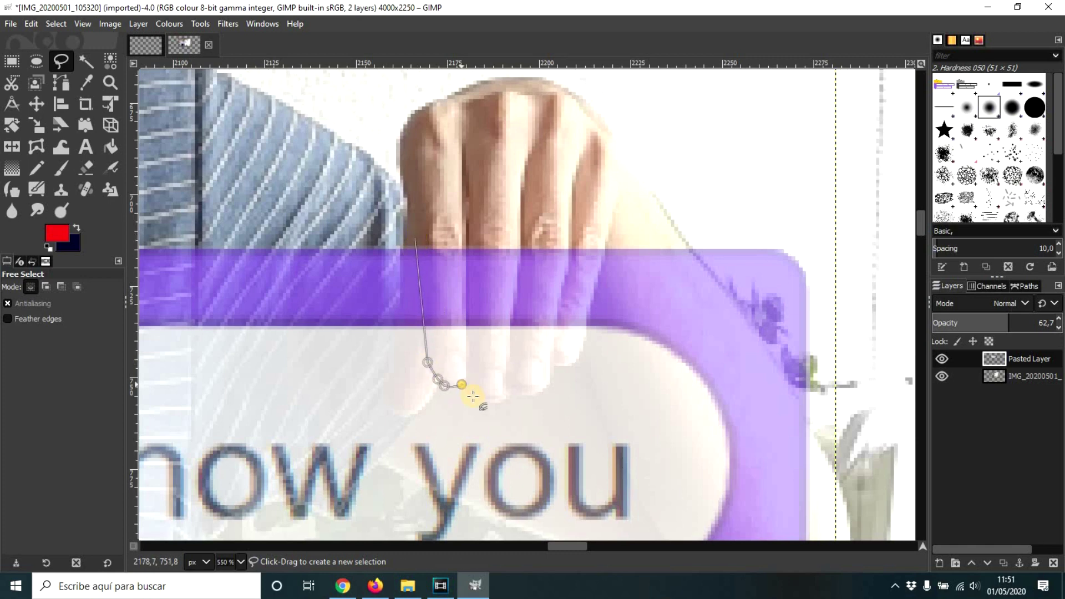
{"action": "left_click_drag", "start_coordinate": [523, 396], "coordinate": [570, 357]}
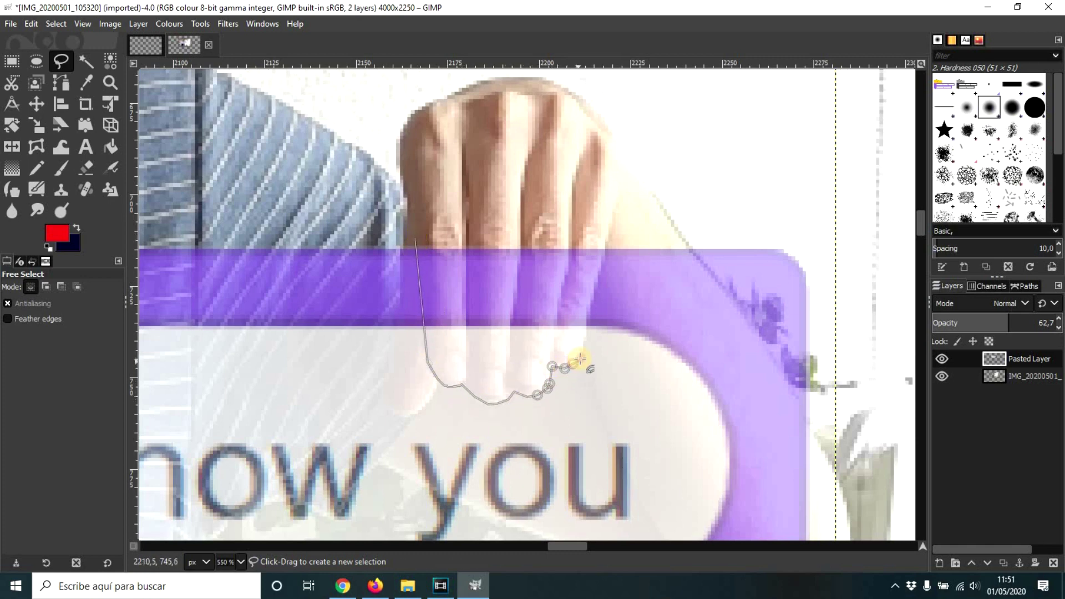
{"action": "left_click", "coordinate": [610, 230]}
{"action": "left_click", "coordinate": [462, 208]}
{"action": "left_click", "coordinate": [415, 237]}
{"action": "left_click", "coordinate": [484, 278]}
{"action": "key", "text": "Return"}
{"action": "key", "text": "Delete"}
Drop the selection and set the Pasted Layer opacity to 100
{"action": "left_click", "coordinate": [56, 23]}
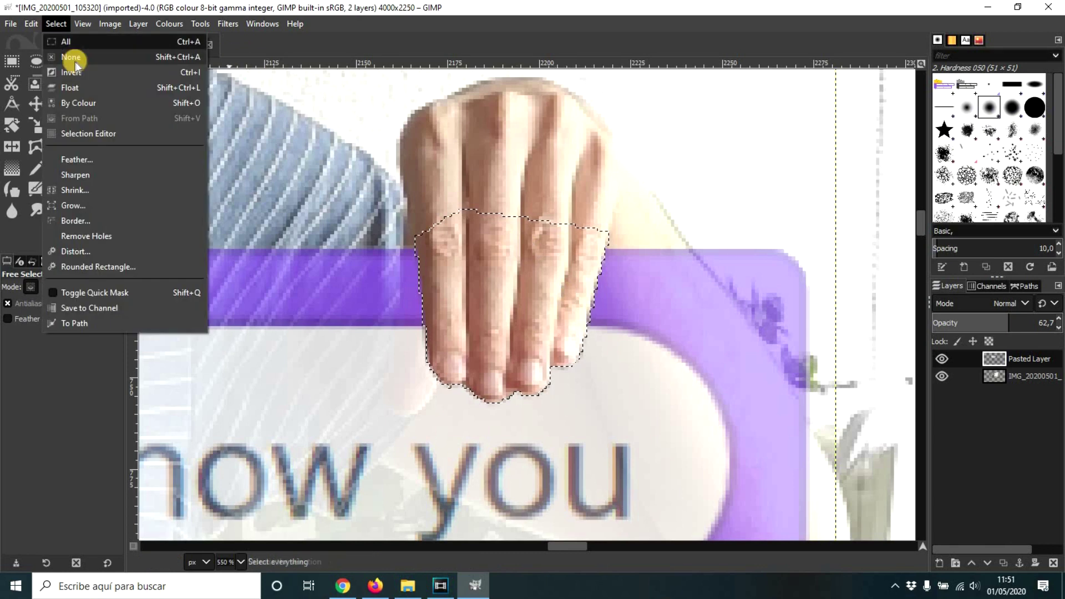
{"action": "left_click", "coordinate": [72, 52]}
{"action": "left_click", "coordinate": [1004, 321]}
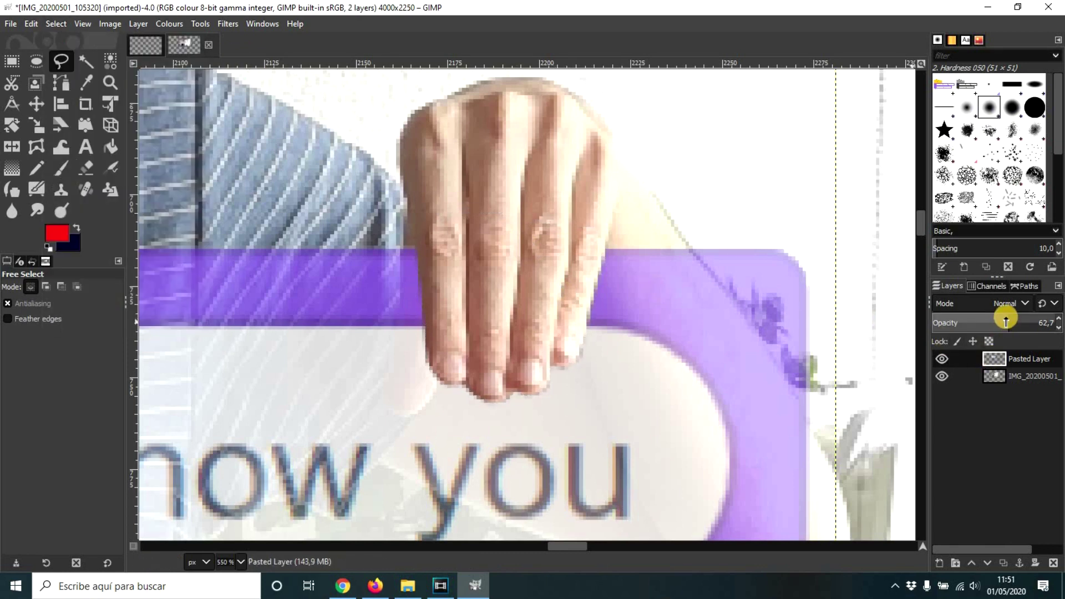
{"action": "left_click", "coordinate": [1059, 321]}
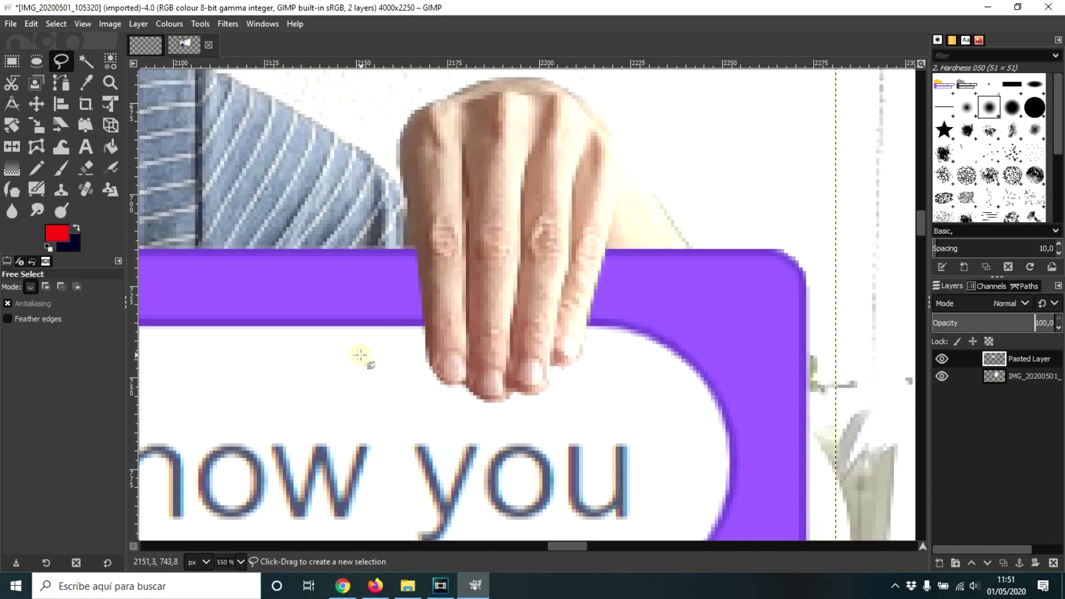
Zoom out to 50% and pan so the entire photo is visible, then select the photo layer
{"action": "scroll", "coordinate": [359, 355], "scroll_direction": "down", "scroll_amount": 3}
{"action": "scroll", "coordinate": [354, 352], "scroll_direction": "down", "scroll_amount": 1}
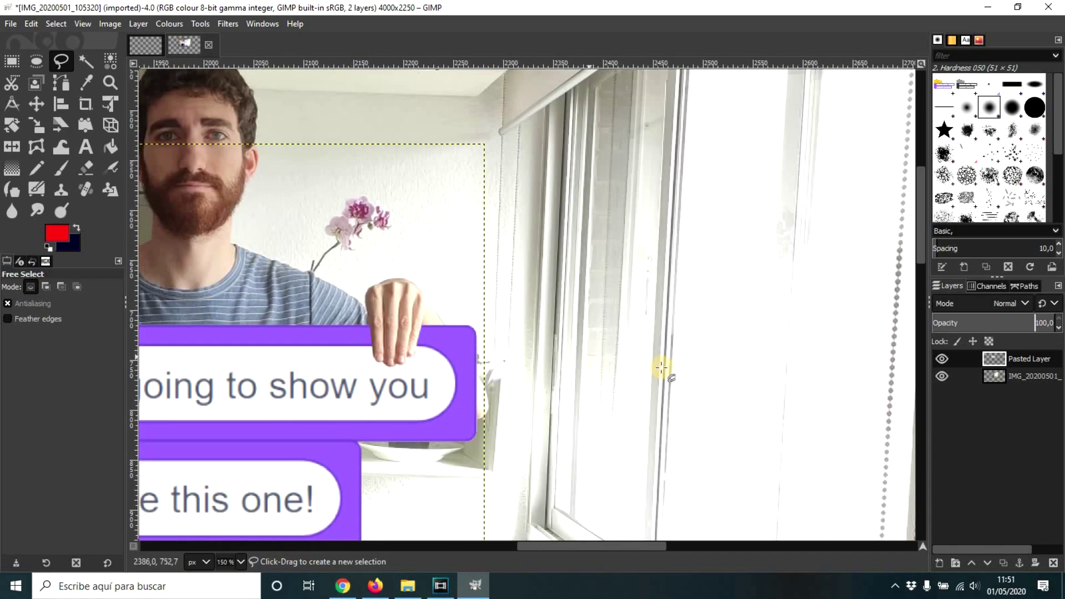
{"action": "scroll", "coordinate": [491, 366], "scroll_direction": "down", "scroll_amount": 2}
{"action": "scroll", "coordinate": [249, 387], "scroll_direction": "down", "scroll_amount": 1}
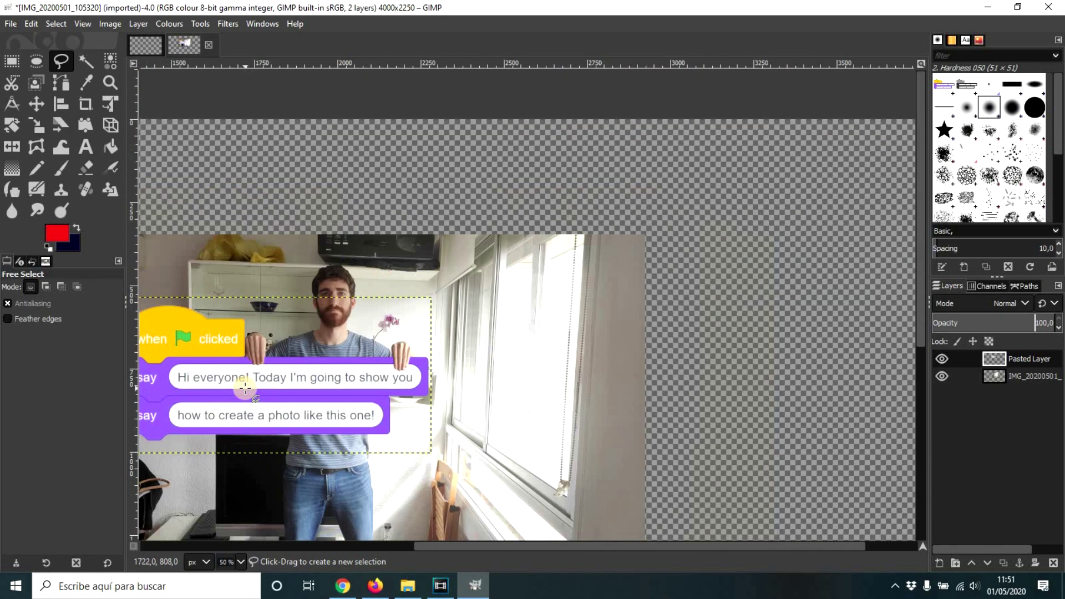
{"action": "left_click_drag", "start_coordinate": [561, 545], "coordinate": [492, 554]}
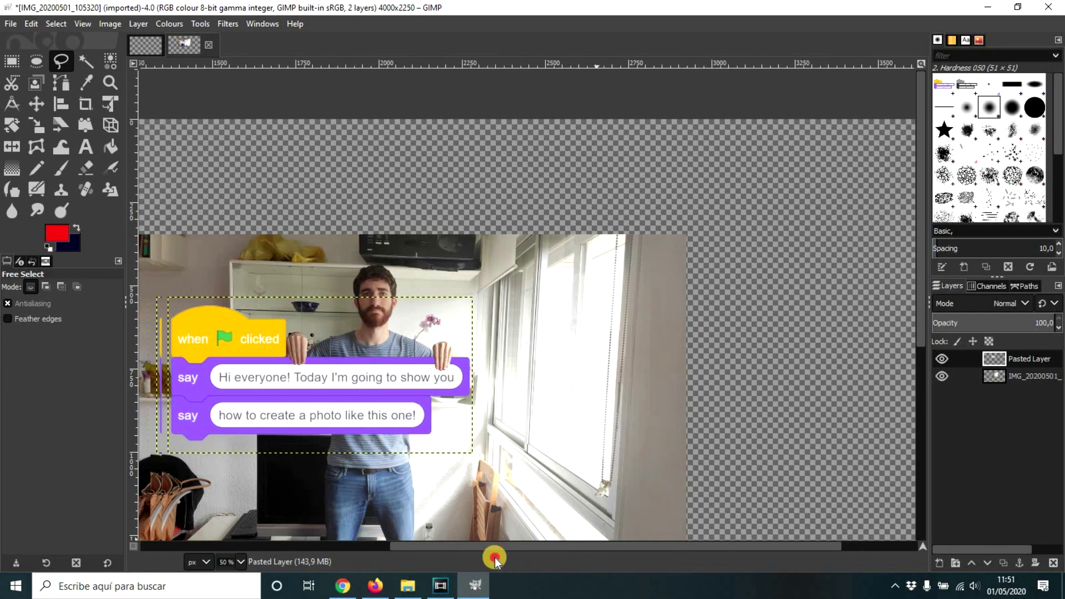
{"action": "scroll", "coordinate": [545, 451], "scroll_direction": "down", "scroll_amount": 3}
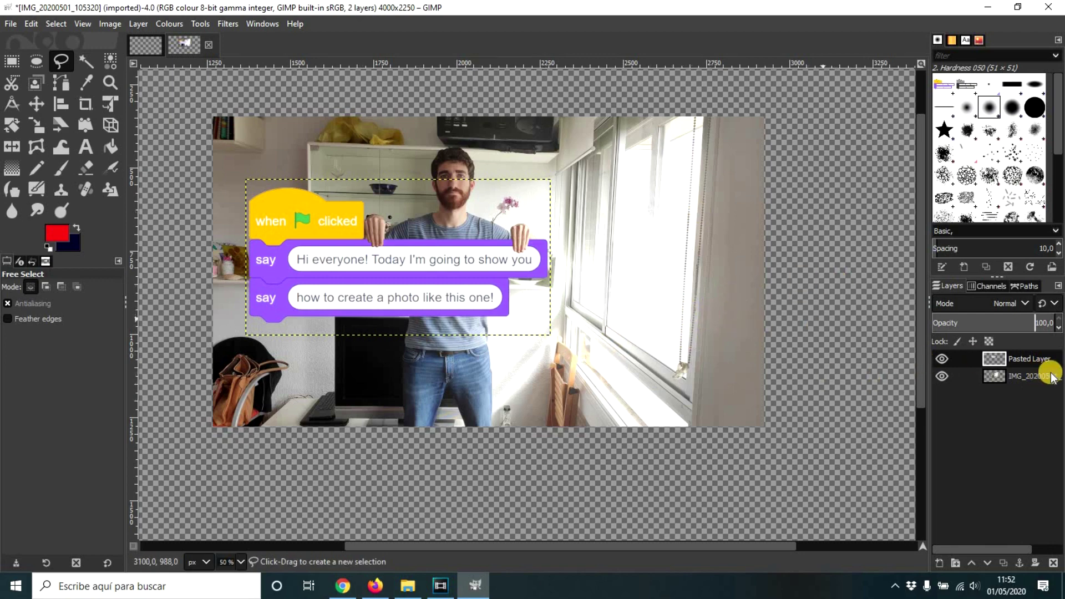
{"action": "left_click", "coordinate": [1017, 374]}
Toggle layer visibility so the room photo shows alone with the Scratch blocks hidden
{"action": "left_click", "coordinate": [1029, 364]}
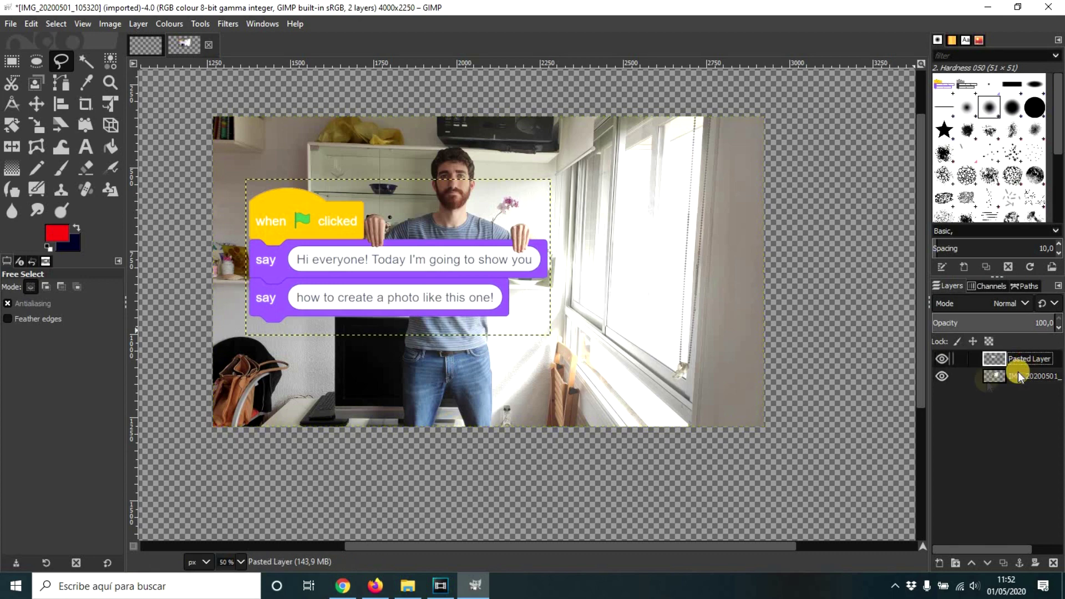
{"action": "left_click", "coordinate": [942, 377]}
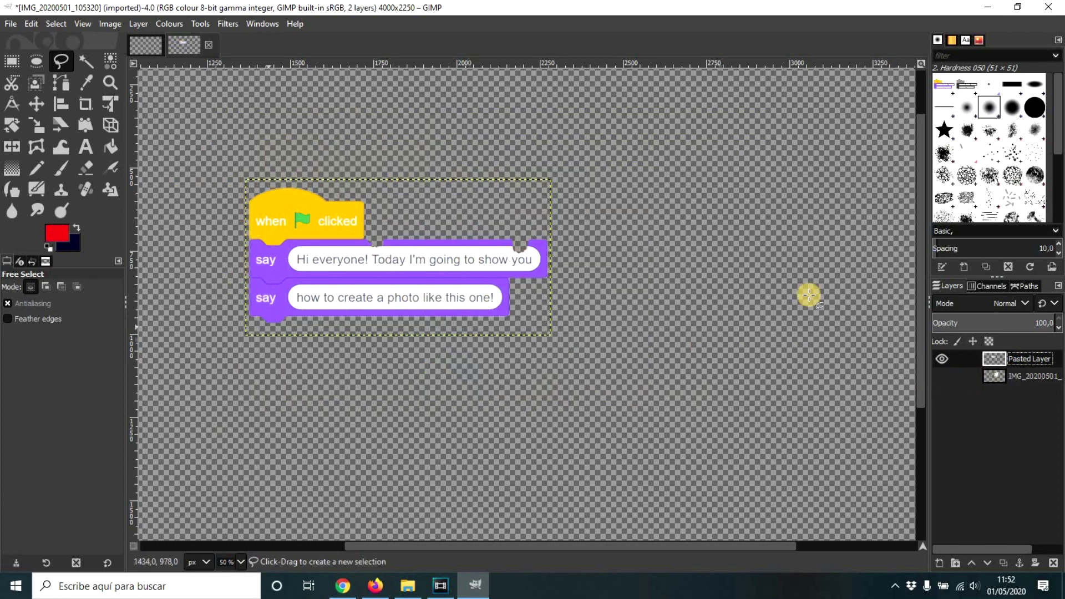
{"action": "left_click", "coordinate": [942, 359]}
{"action": "left_click", "coordinate": [942, 376]}
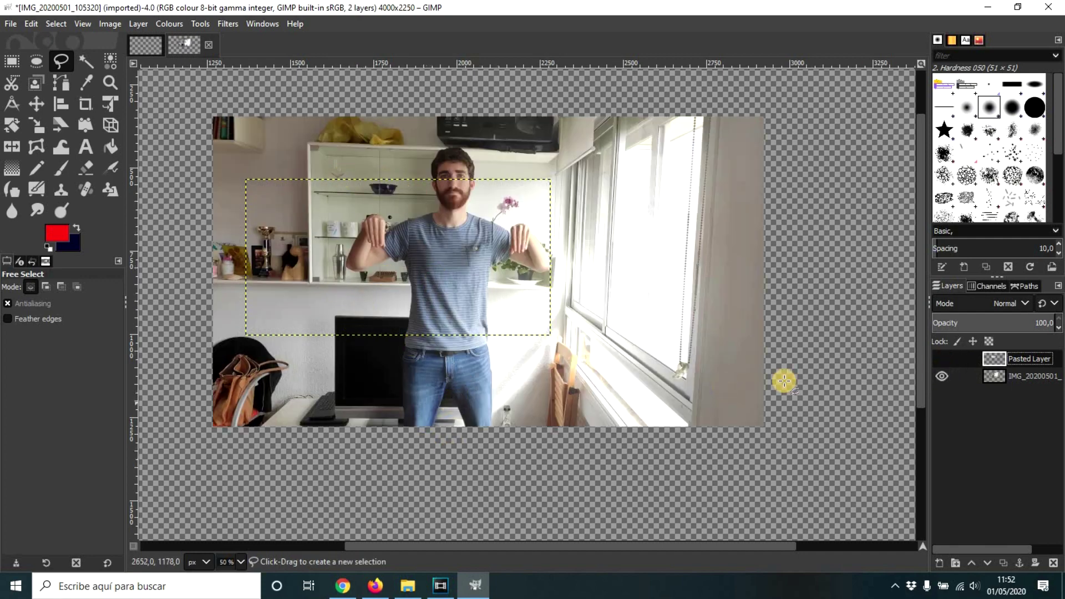
{"action": "scroll", "coordinate": [410, 469], "scroll_direction": "up", "scroll_amount": 6}
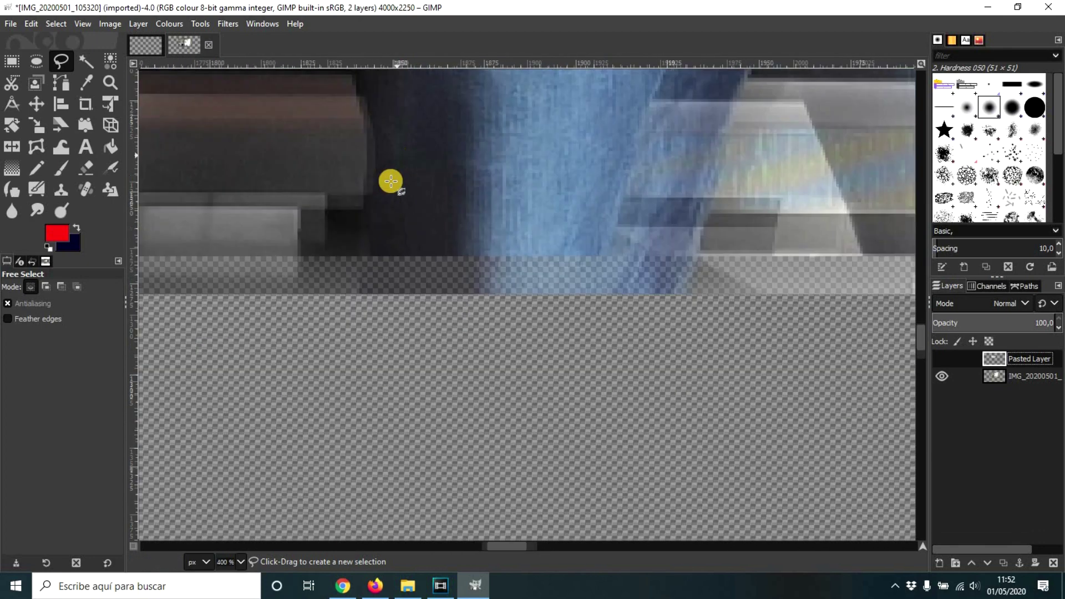
{"action": "scroll", "coordinate": [391, 181], "scroll_direction": "up", "scroll_amount": 1}
Trace a freehand selection around the man's silhouette, from his legs and jeans up his shirt
{"action": "left_click", "coordinate": [363, 318]}
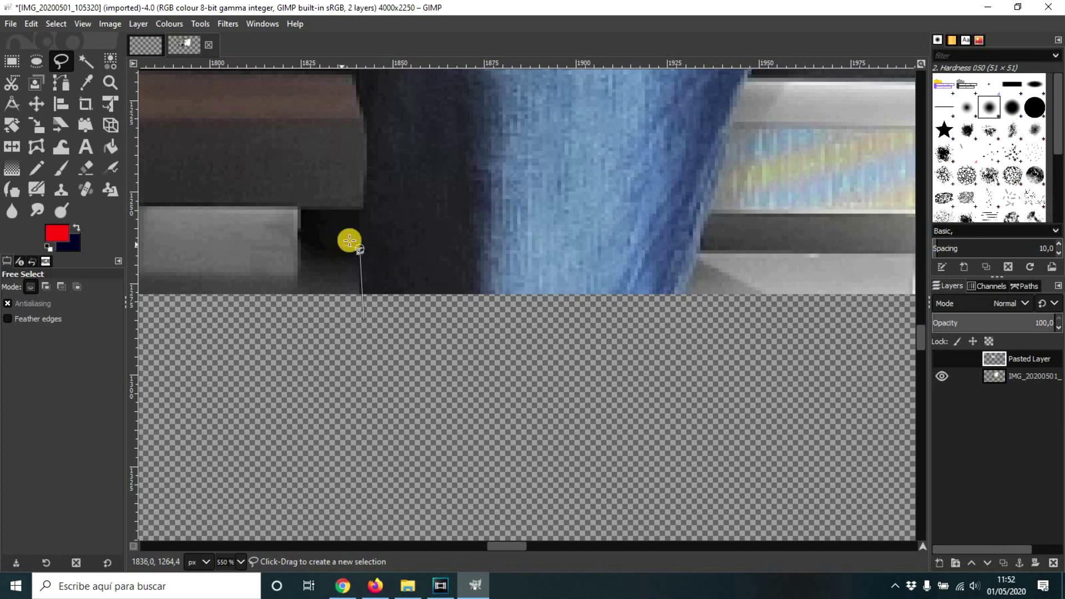
{"action": "left_click", "coordinate": [359, 249]}
{"action": "left_click", "coordinate": [364, 199]}
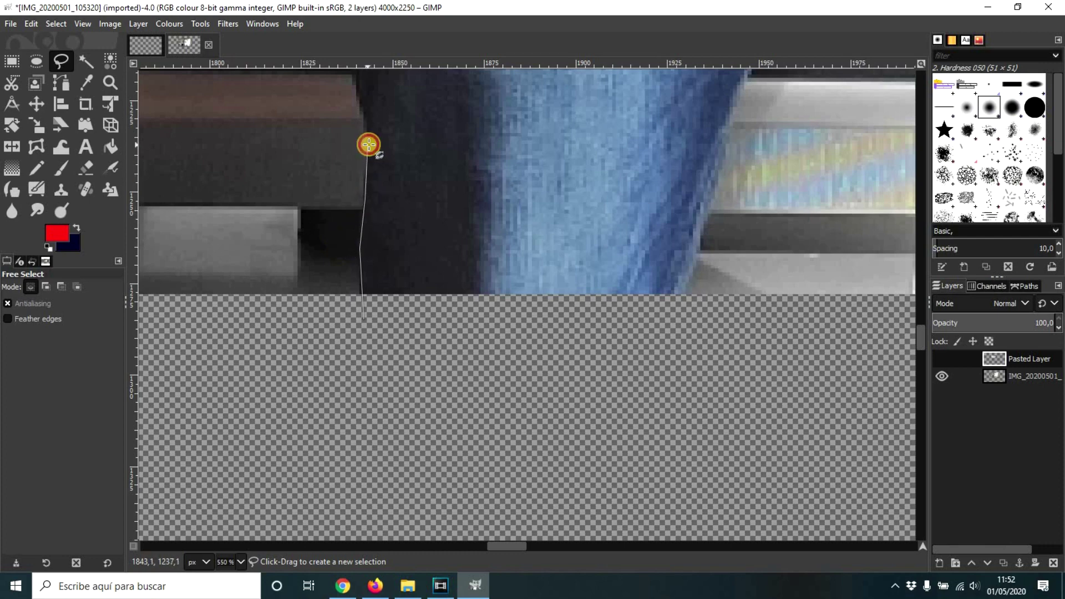
{"action": "scroll", "coordinate": [366, 167], "scroll_direction": "up", "scroll_amount": 8}
{"action": "left_click", "coordinate": [342, 352]}
{"action": "left_click", "coordinate": [348, 319]}
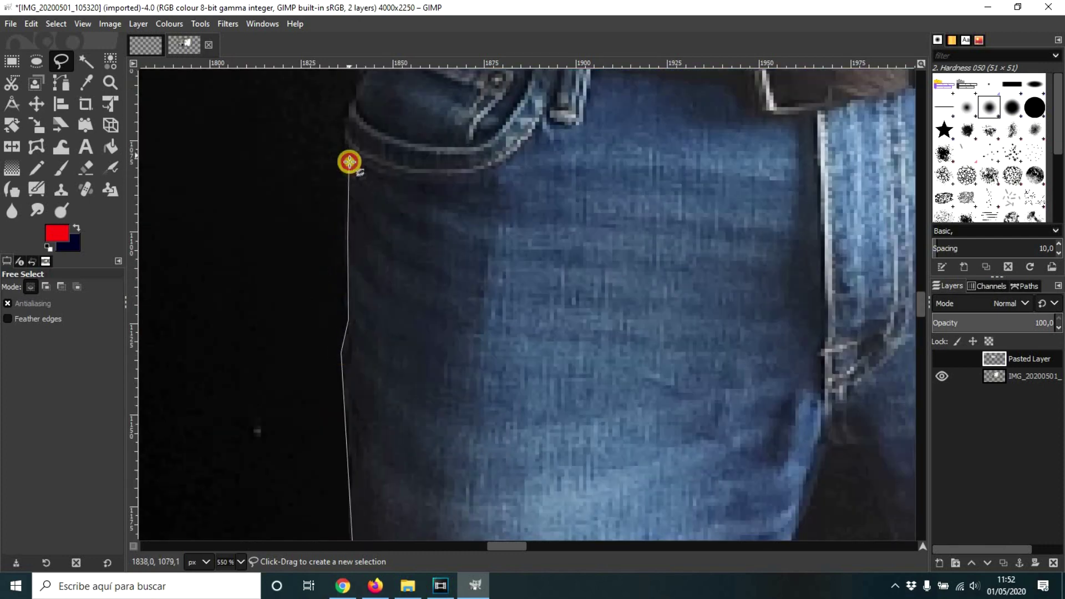
{"action": "scroll", "coordinate": [350, 162], "scroll_direction": "up", "scroll_amount": 3}
{"action": "left_click", "coordinate": [350, 333]}
{"action": "left_click", "coordinate": [375, 270]}
{"action": "left_click", "coordinate": [377, 226]}
{"action": "left_click", "coordinate": [377, 206]}
{"action": "left_click", "coordinate": [374, 188]}
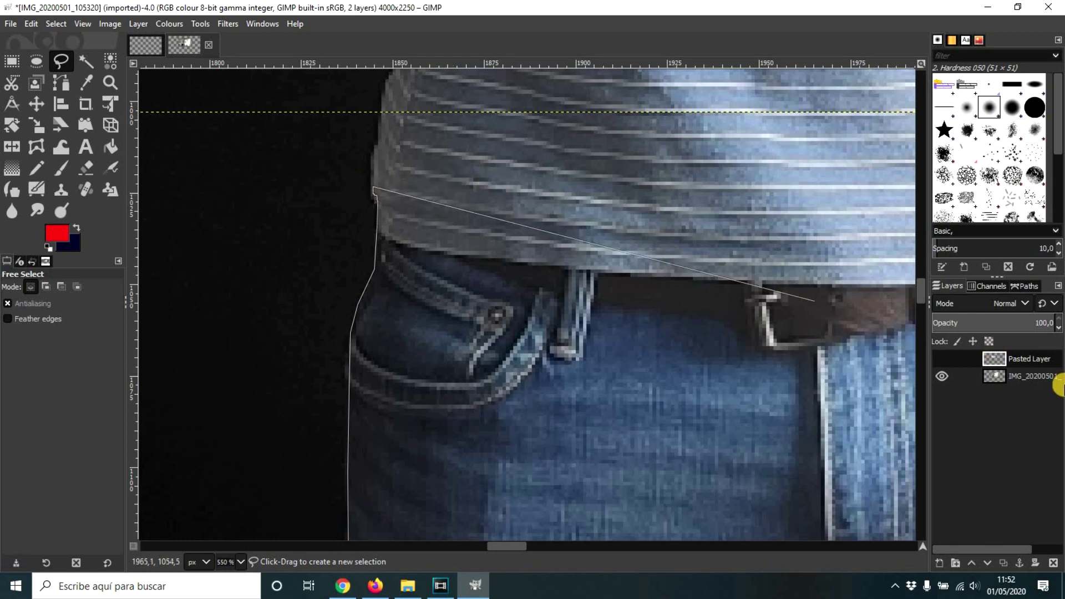
{"action": "left_click", "coordinate": [1025, 375]}
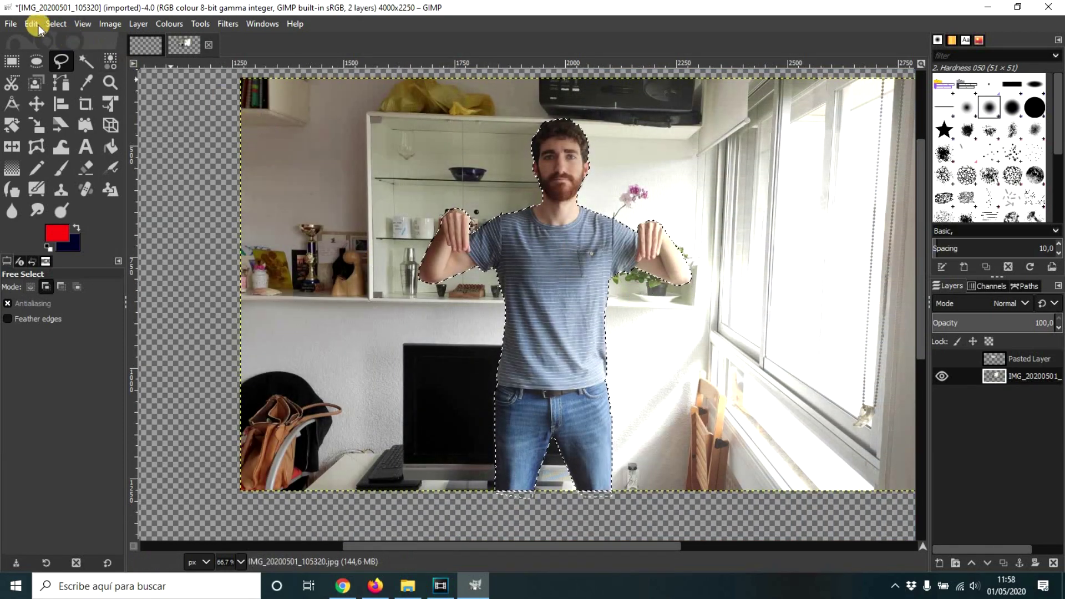
Copy the selected man, paste him as a new layer, show the Scratch blocks, and deselect
{"action": "left_click", "coordinate": [34, 24]}
{"action": "left_click", "coordinate": [58, 107]}
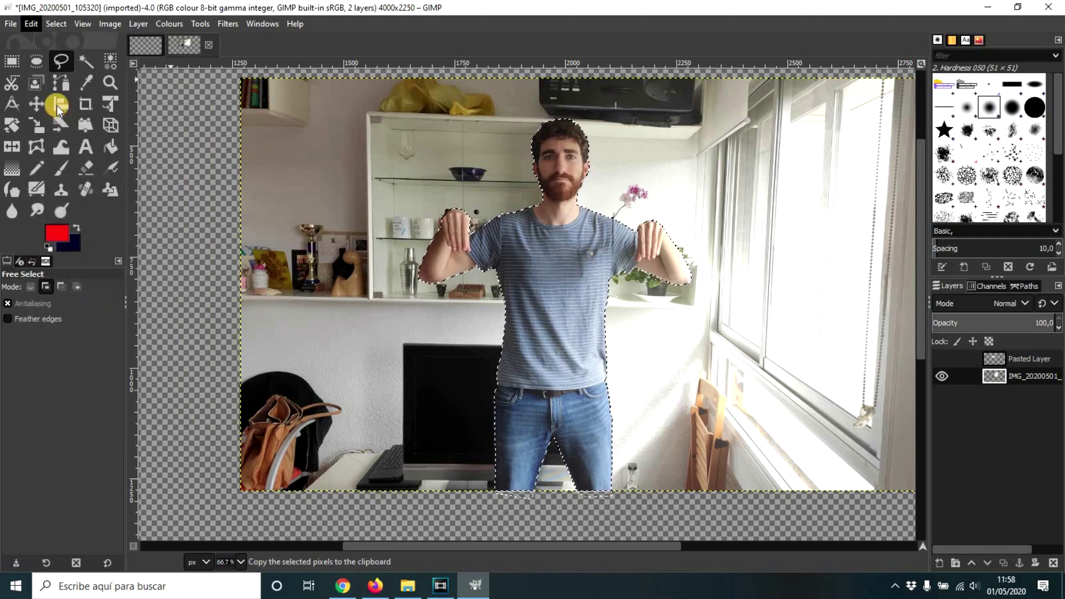
{"action": "left_click", "coordinate": [31, 24]}
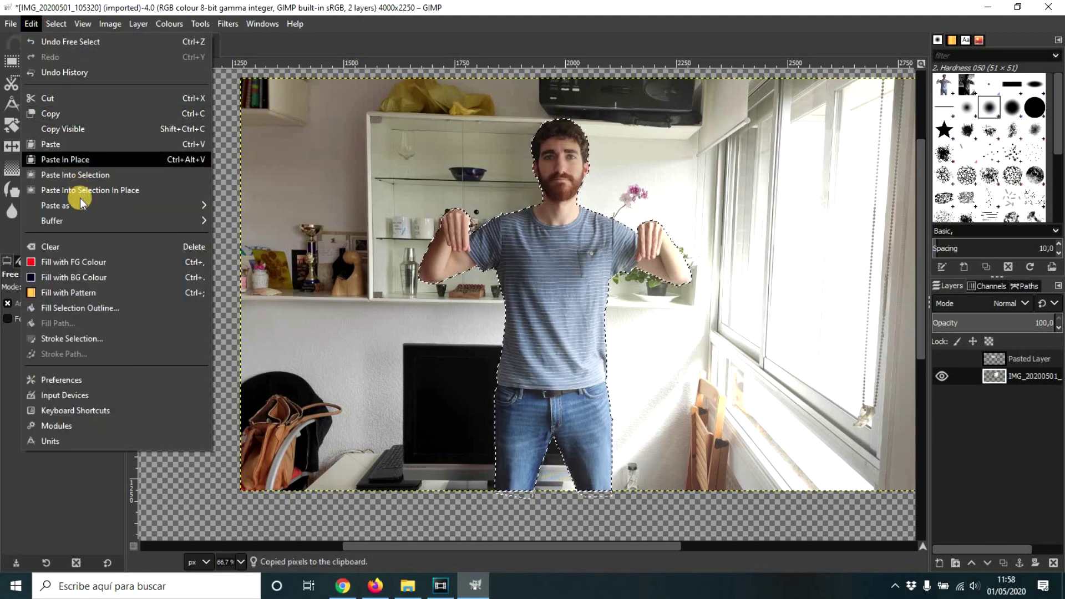
{"action": "mouse_move", "coordinate": [82, 211]}
{"action": "left_click", "coordinate": [243, 204]}
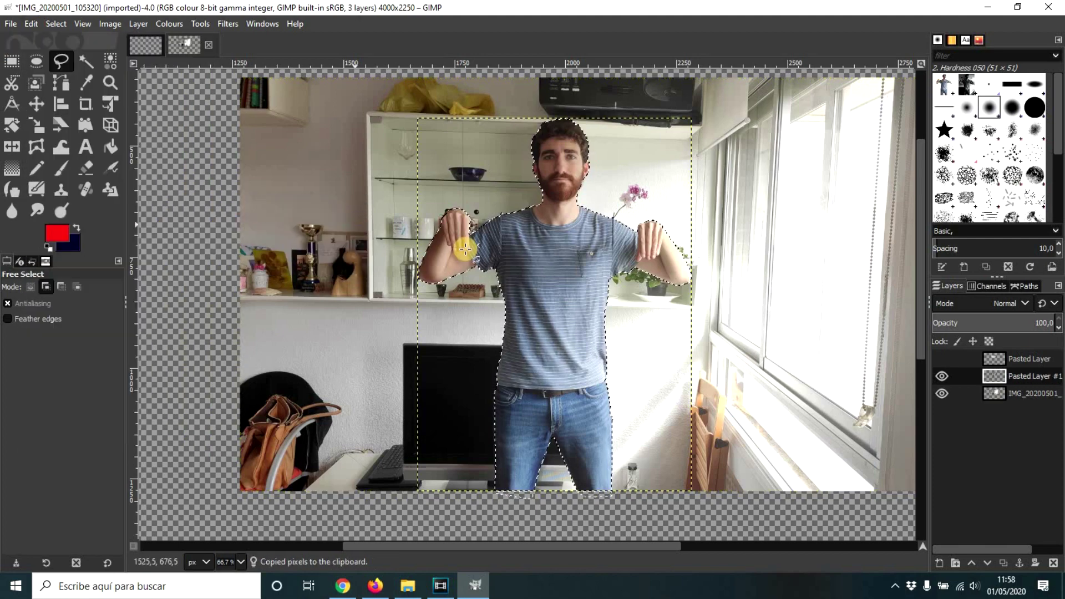
{"action": "left_click", "coordinate": [941, 358]}
{"action": "left_click", "coordinate": [1022, 358]}
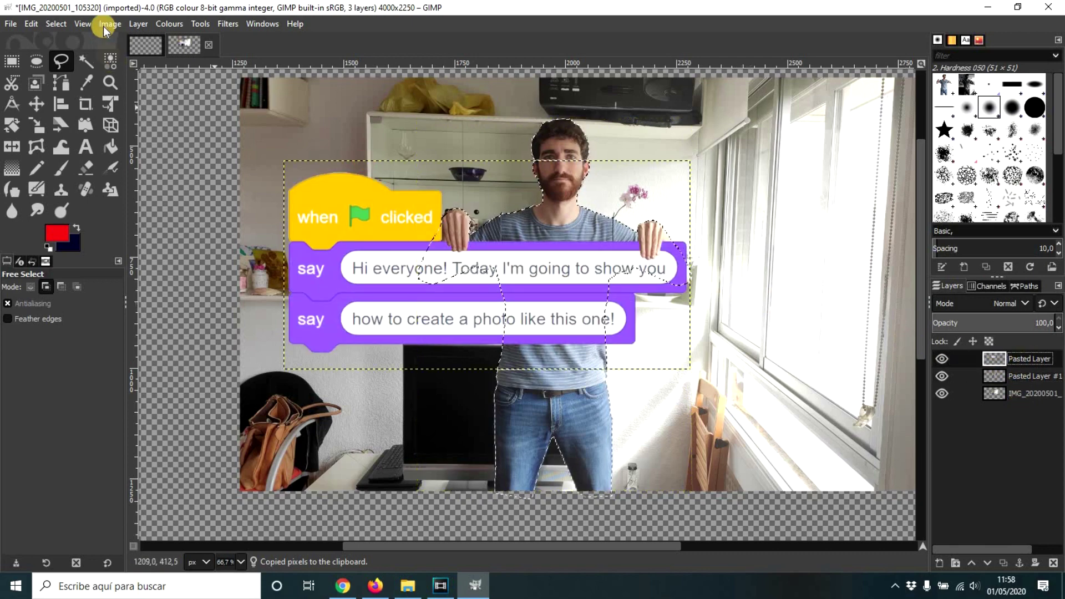
{"action": "left_click", "coordinate": [55, 23]}
{"action": "left_click", "coordinate": [797, 259]}
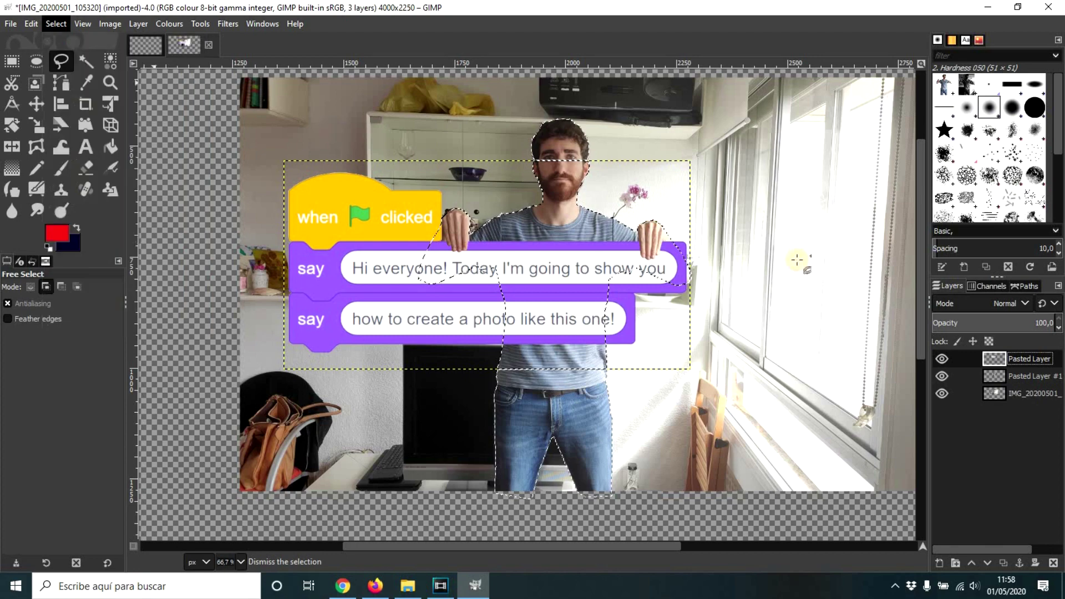
Delete the original room photo layer
{"action": "left_click", "coordinate": [1023, 376]}
{"action": "left_click", "coordinate": [1027, 392]}
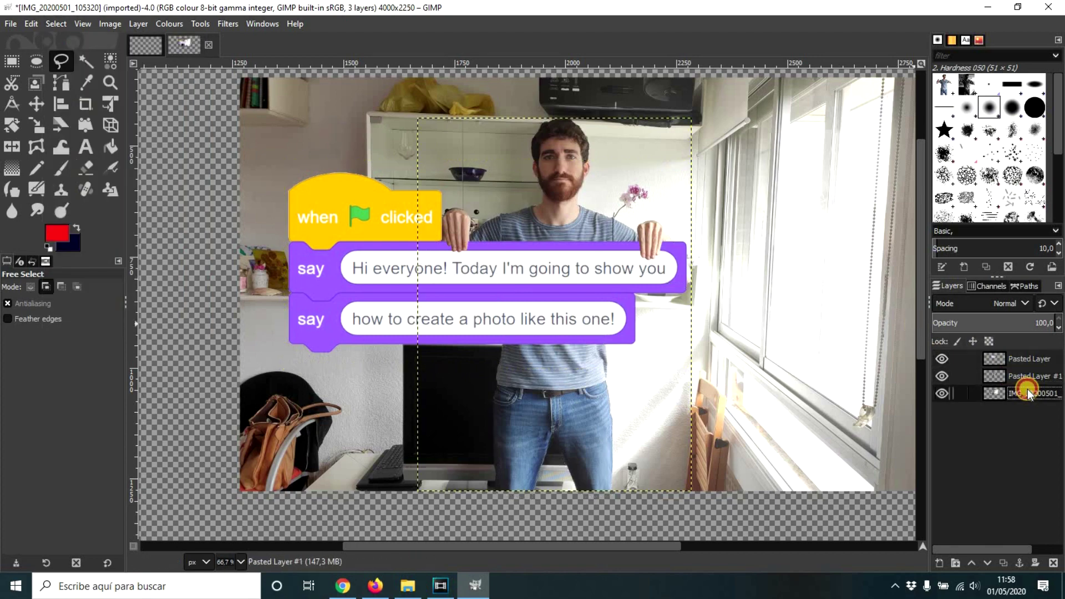
{"action": "right_click", "coordinate": [1024, 396]}
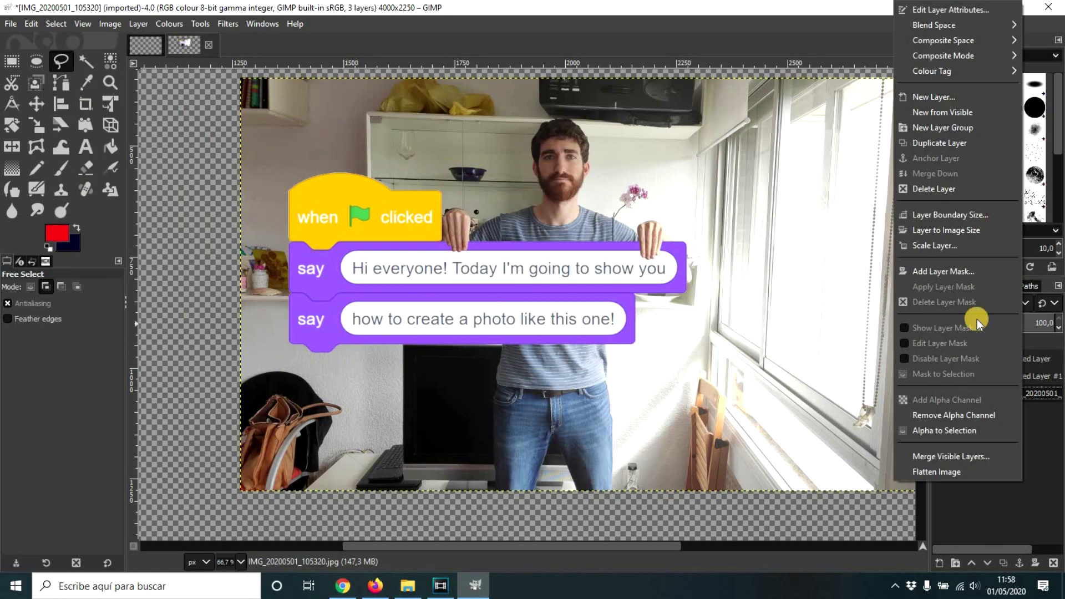
{"action": "left_click", "coordinate": [937, 189]}
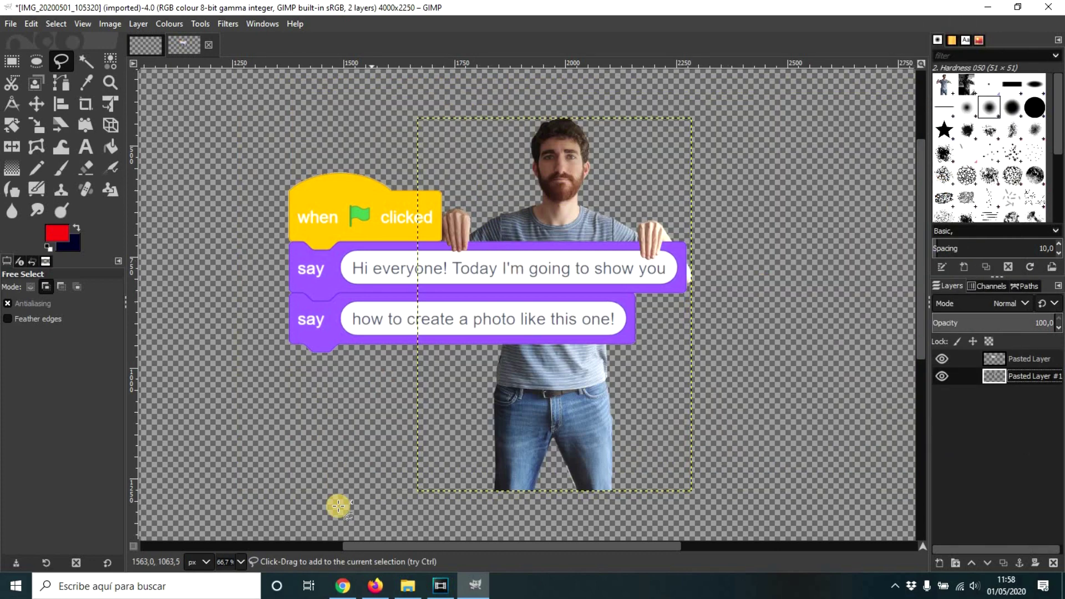
Download the 1280×851 Dolomites photo from Pixabay and drop it into GIMP as a new layer
{"action": "left_click", "coordinate": [344, 587]}
{"action": "left_click", "coordinate": [383, 10]}
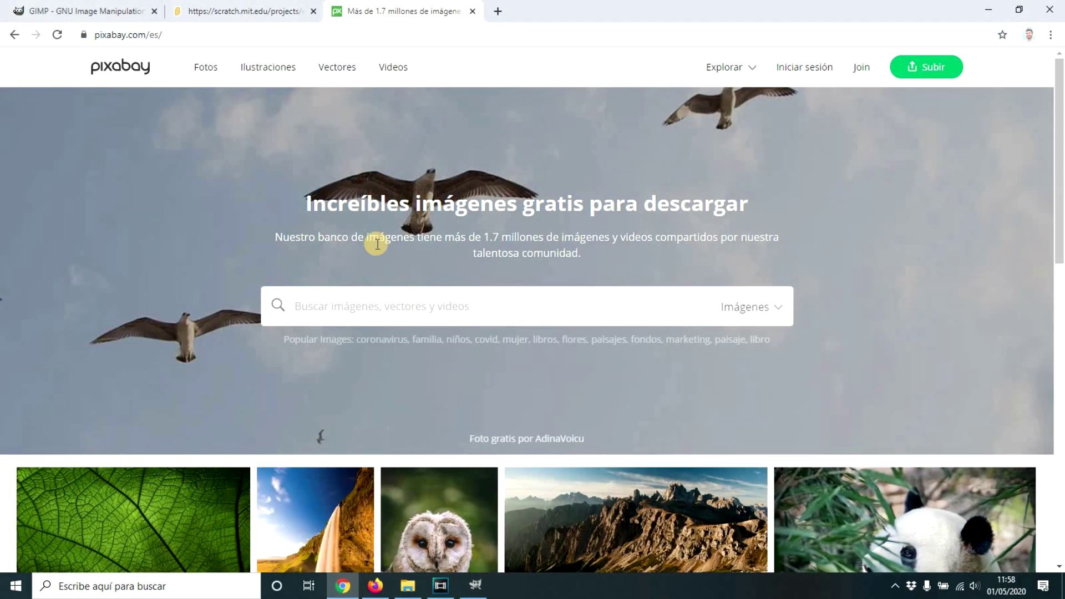
{"action": "left_click", "coordinate": [488, 314]}
{"action": "scroll", "coordinate": [636, 271], "scroll_direction": "down", "scroll_amount": 5}
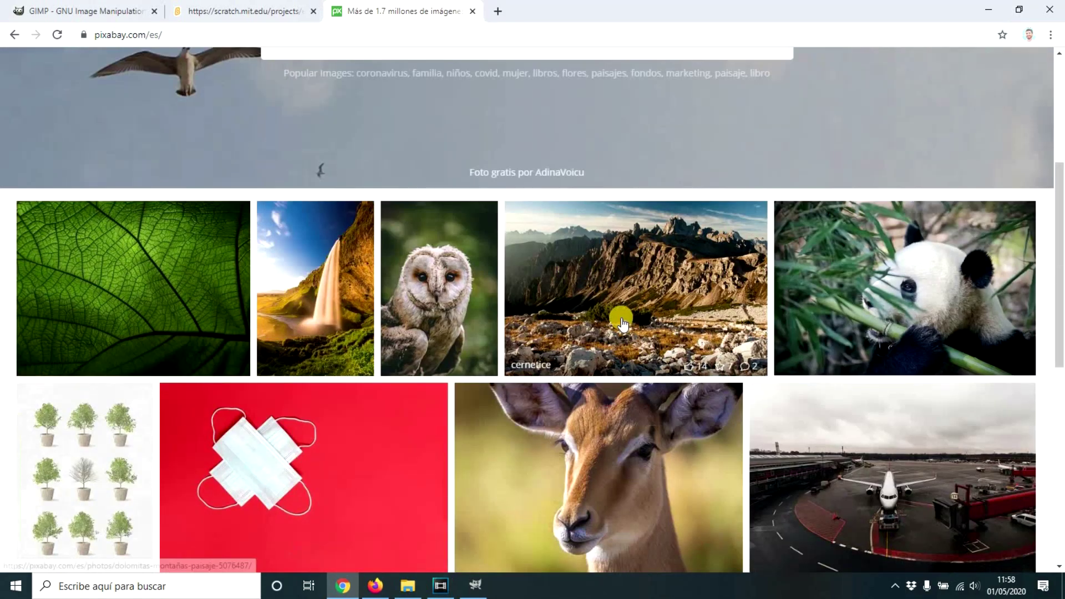
{"action": "left_click", "coordinate": [637, 297]}
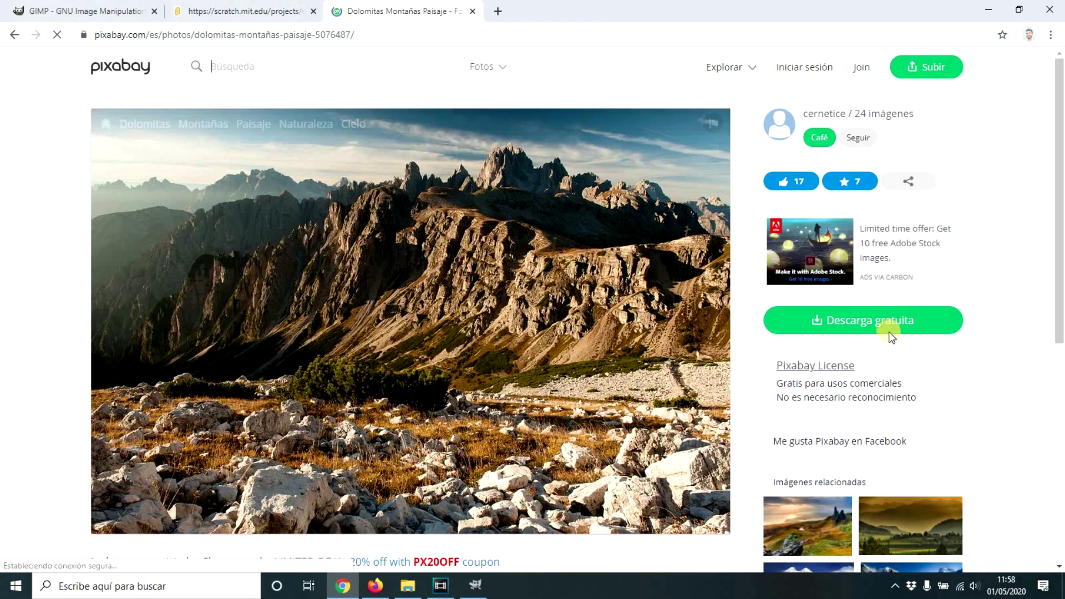
{"action": "left_click", "coordinate": [874, 329]}
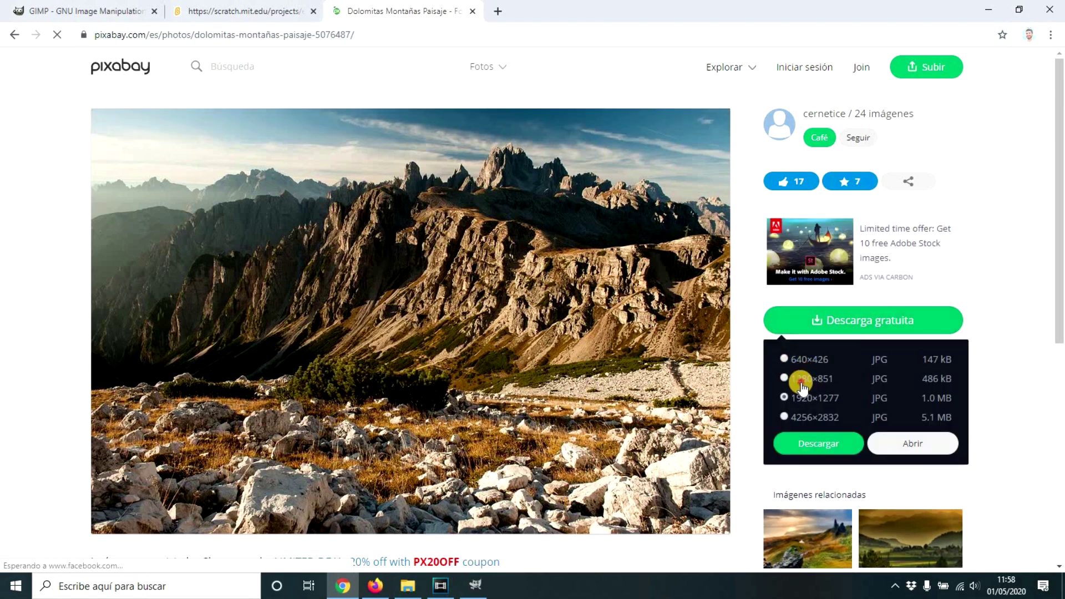
{"action": "left_click", "coordinate": [568, 300]}
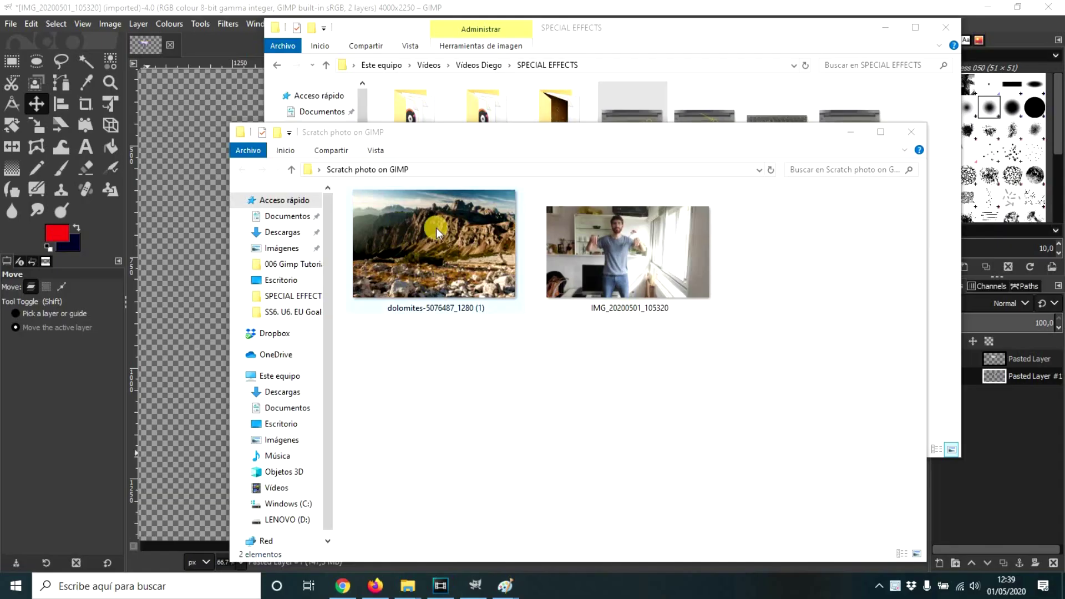
{"action": "left_click_drag", "start_coordinate": [452, 254], "coordinate": [194, 265]}
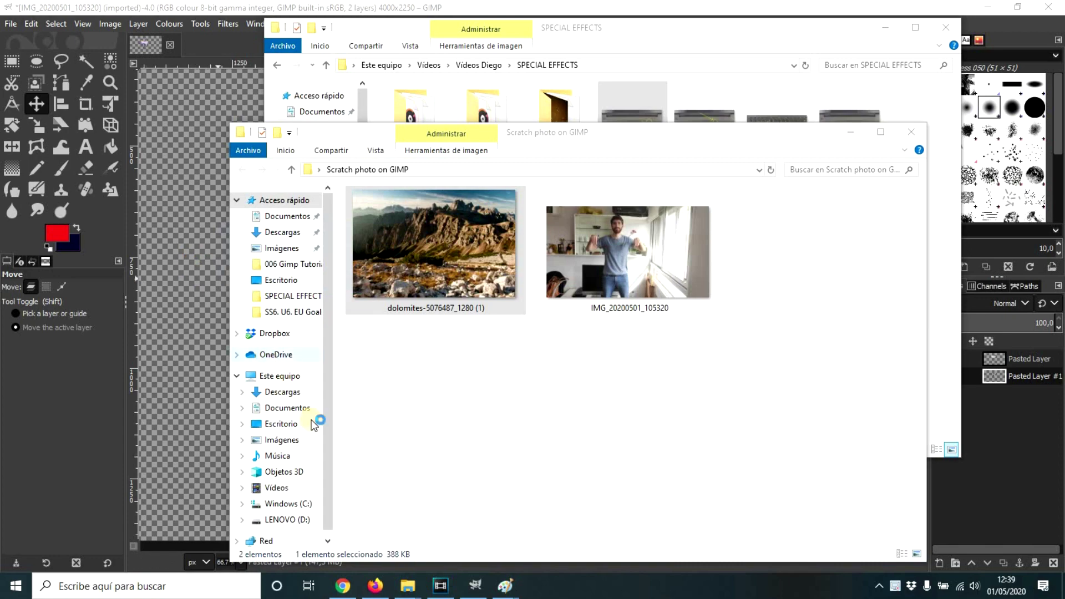
{"action": "left_click", "coordinate": [1021, 377]}
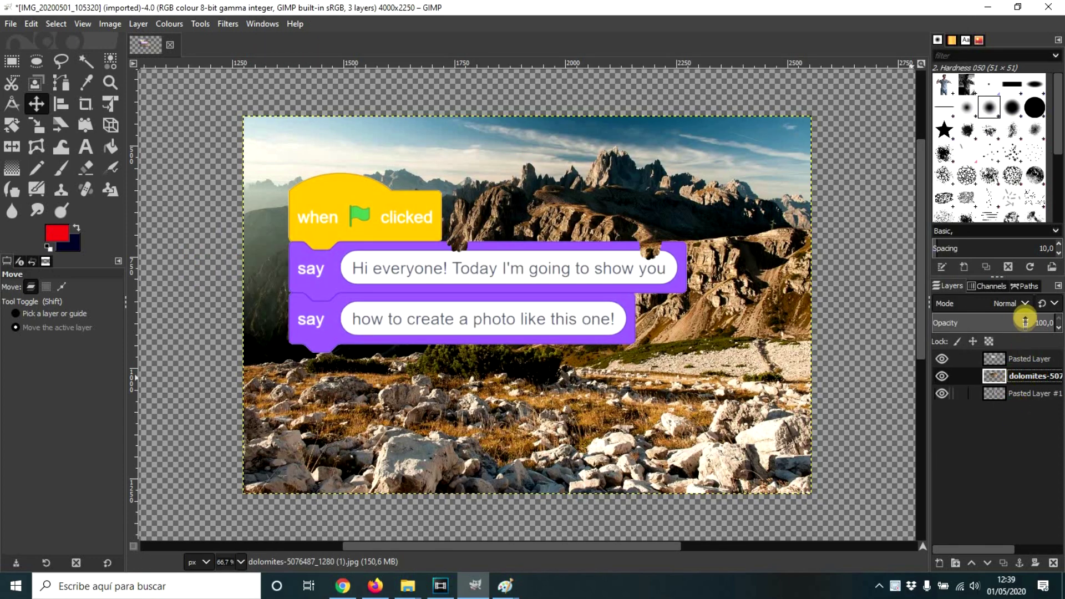
Lower the Dolomites layer beneath the man's layer
{"action": "left_click", "coordinate": [987, 564]}
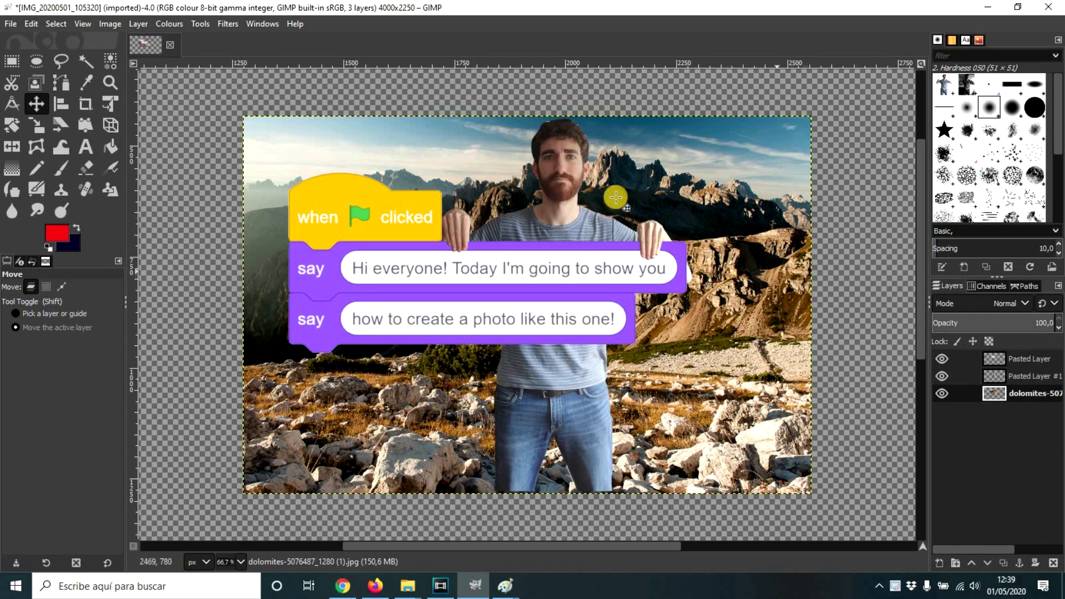
Merge the Scratch blocks down into the man's layer and shift the combined figure right and down
{"action": "left_click", "coordinate": [1020, 360]}
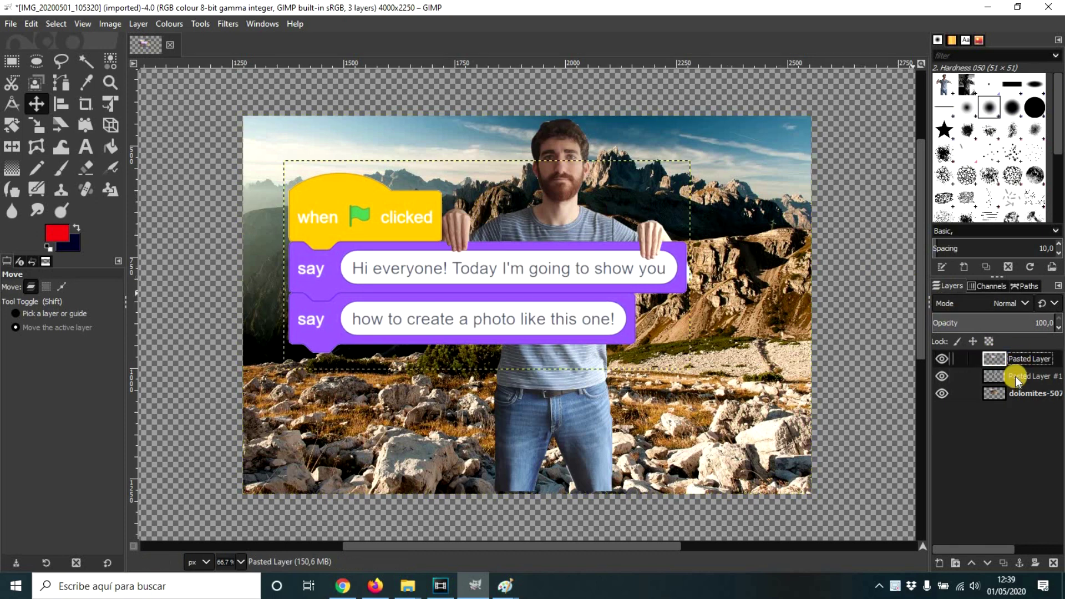
{"action": "right_click", "coordinate": [1020, 358]}
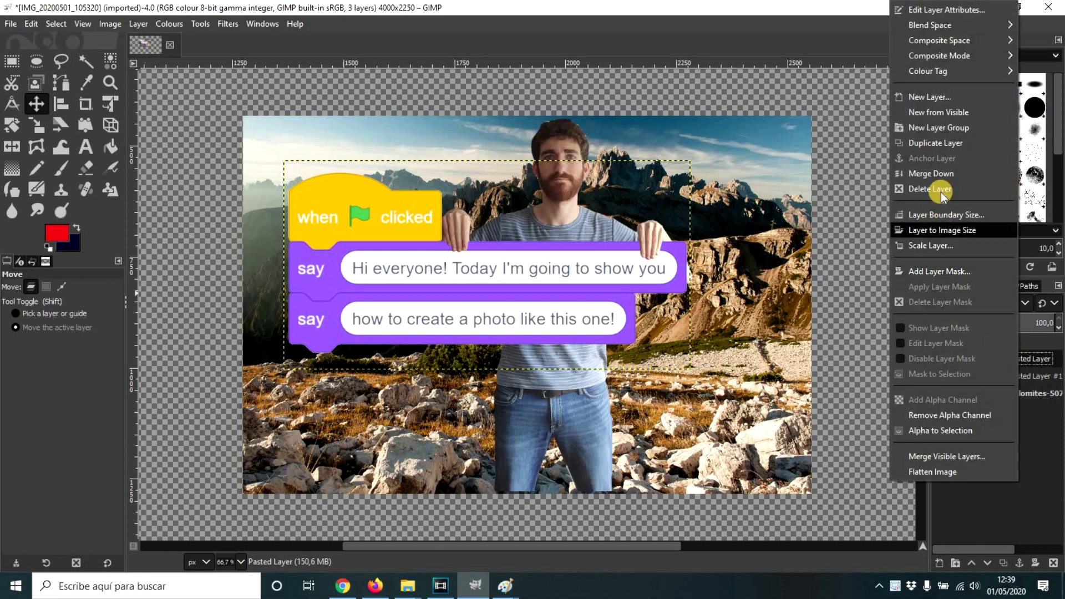
{"action": "left_click", "coordinate": [936, 174]}
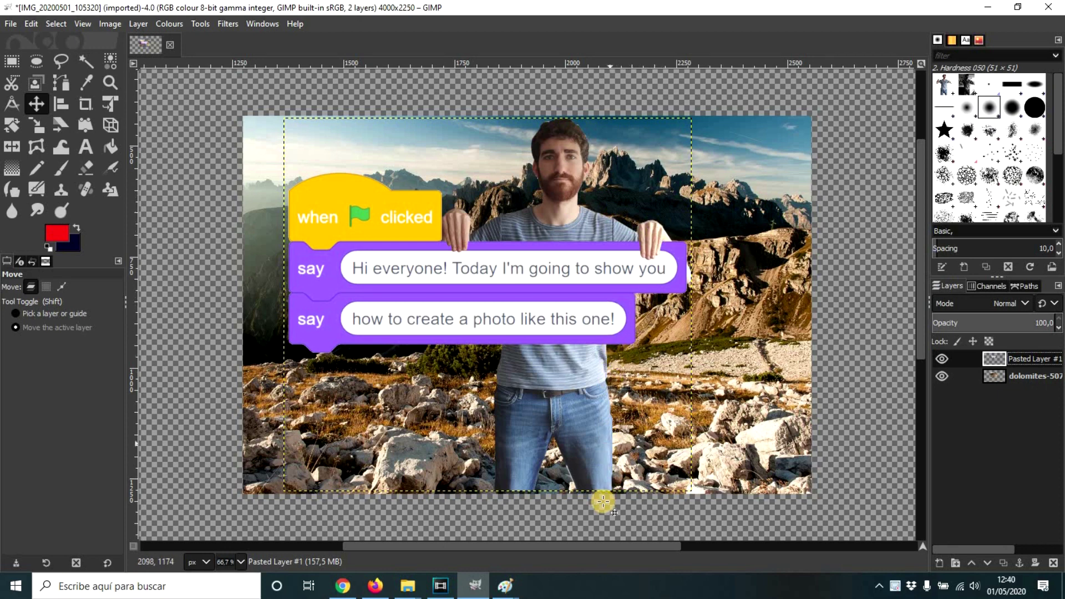
{"action": "left_click_drag", "start_coordinate": [670, 434], "coordinate": [734, 449]}
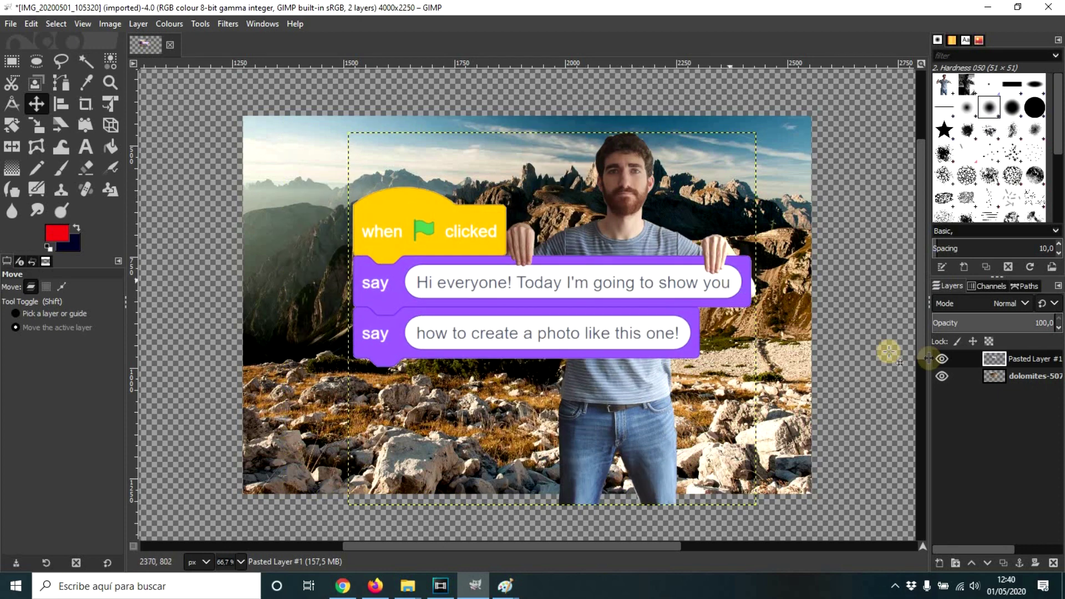
Select the merged figure's outline via Alpha to Selection and grow it by 15 px
{"action": "right_click", "coordinate": [1023, 358]}
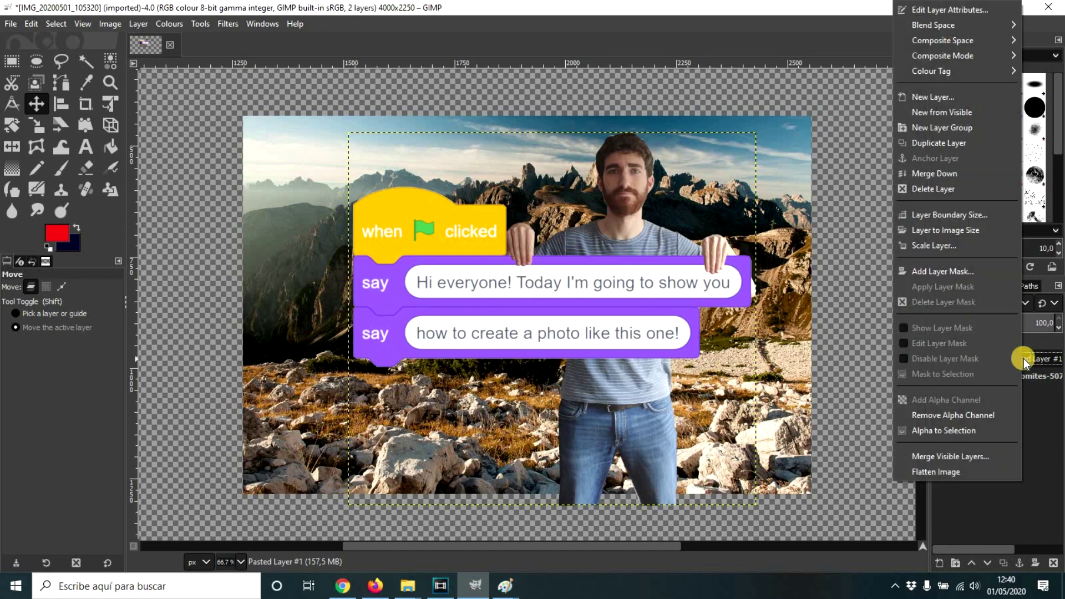
{"action": "left_click", "coordinate": [943, 433]}
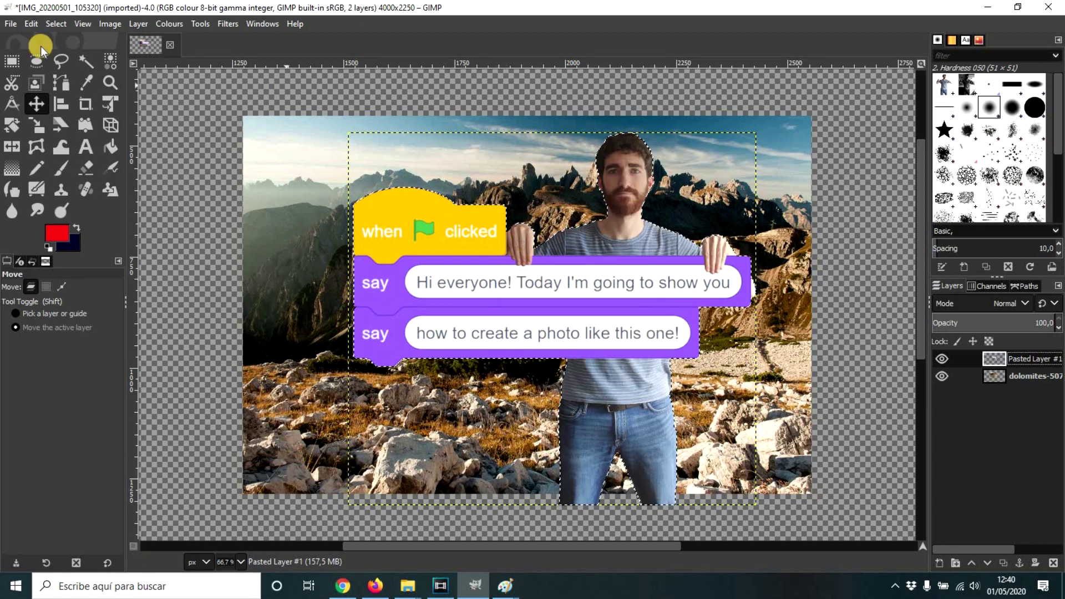
{"action": "left_click", "coordinate": [56, 25]}
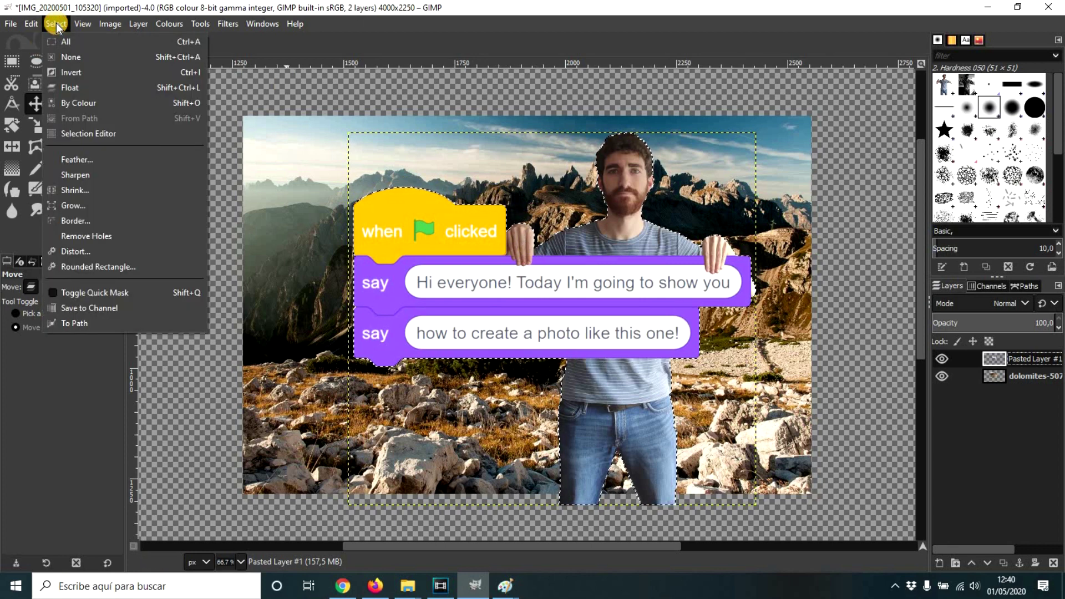
{"action": "left_click", "coordinate": [61, 205]}
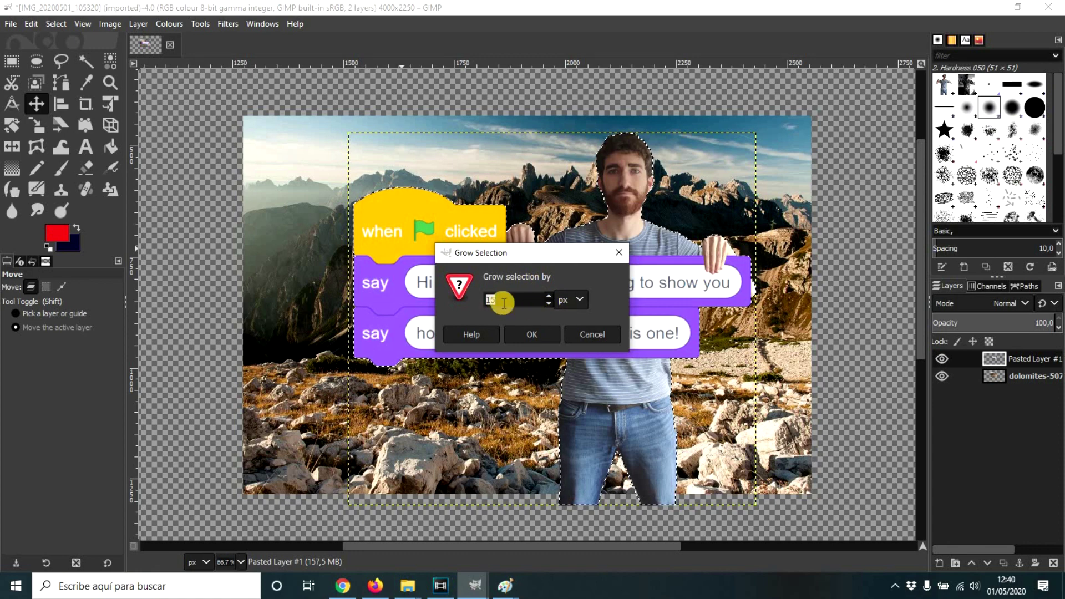
{"action": "left_click", "coordinate": [531, 333]}
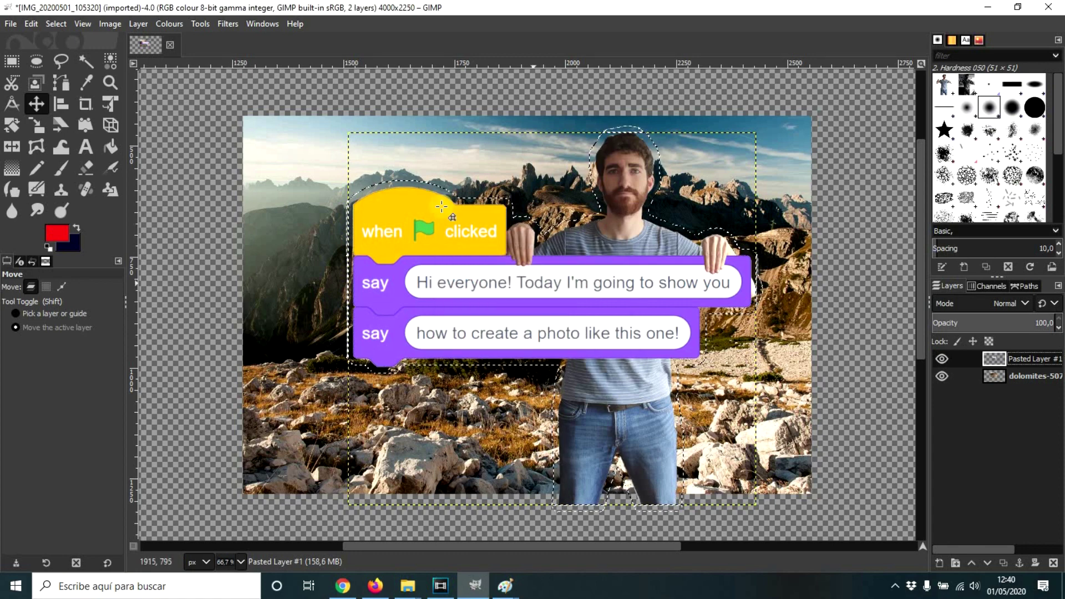
Shrink the selection by 5 px
{"action": "left_click", "coordinate": [55, 24]}
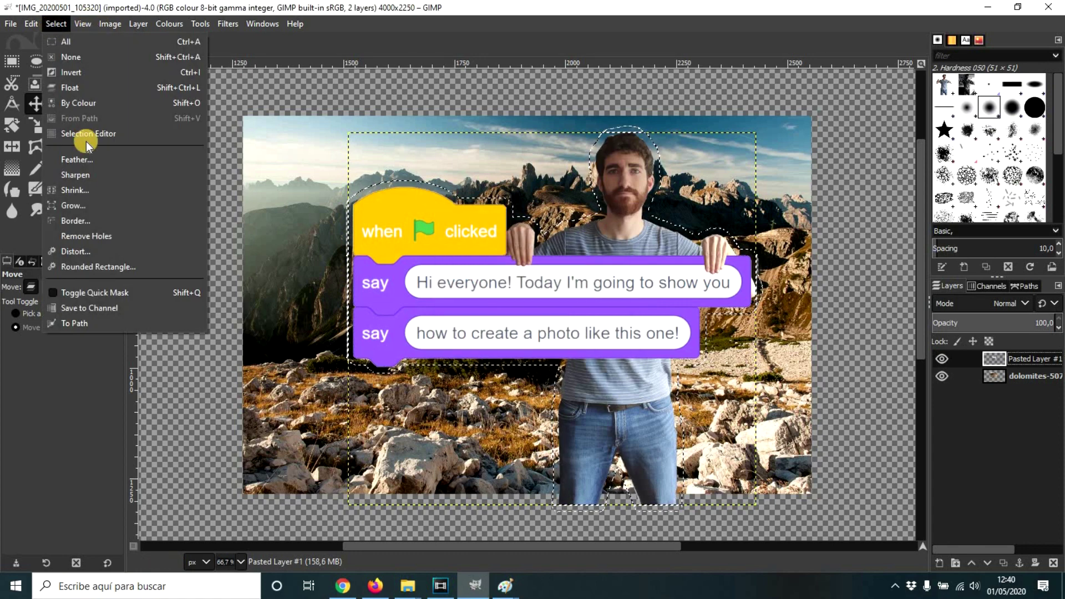
{"action": "left_click", "coordinate": [83, 190]}
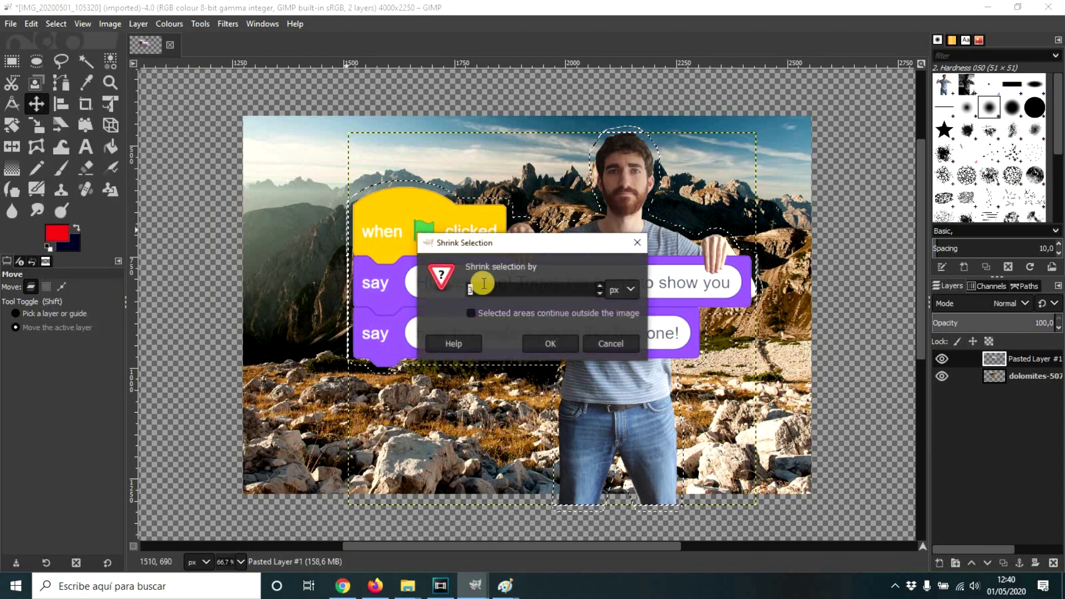
{"action": "left_click", "coordinate": [600, 286]}
{"action": "left_click", "coordinate": [600, 286]}
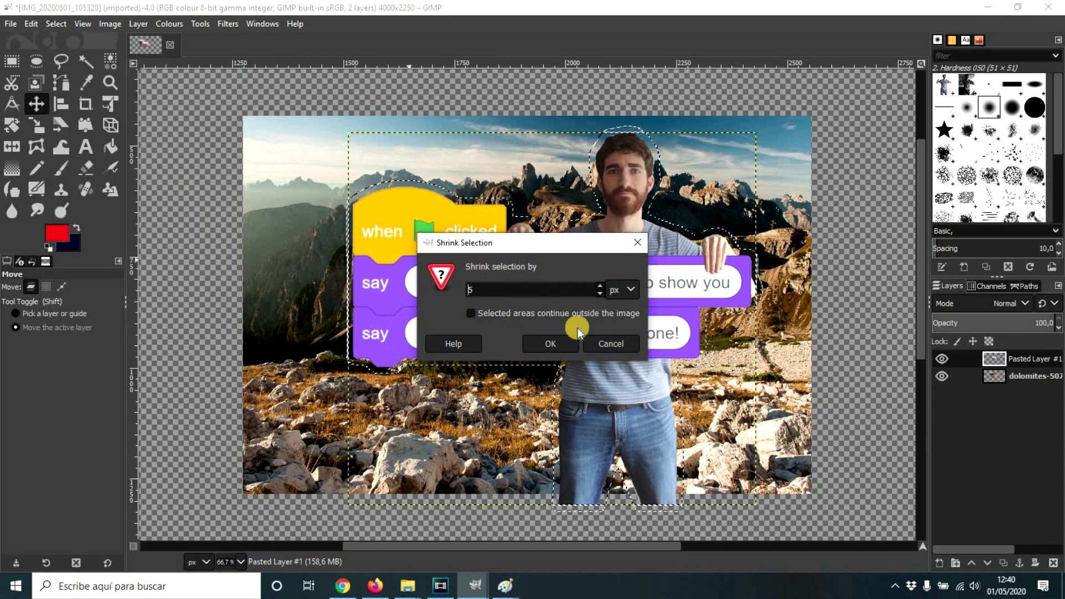
{"action": "left_click", "coordinate": [595, 298]}
{"action": "left_click", "coordinate": [566, 344]}
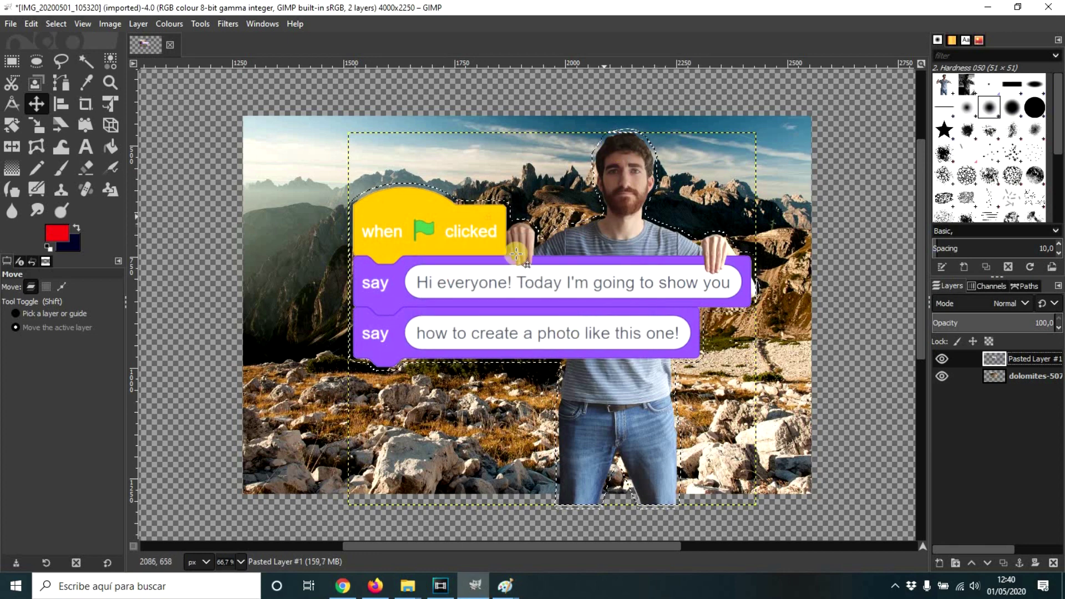
Add a transparent layer named Layer and lower it below Pasted Layer #1
{"action": "right_click", "coordinate": [970, 426]}
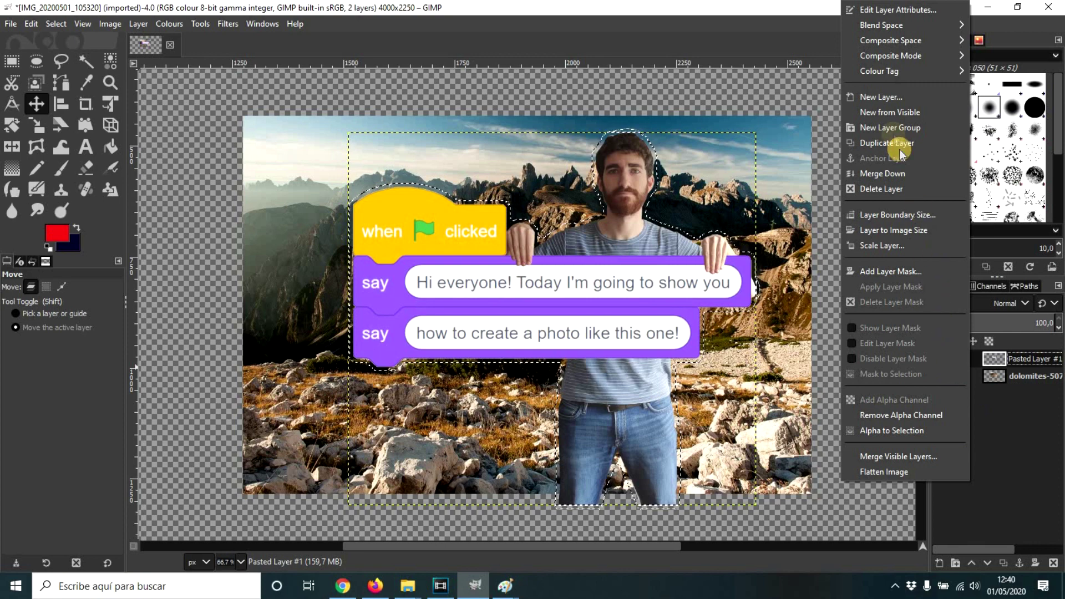
{"action": "left_click", "coordinate": [884, 96]}
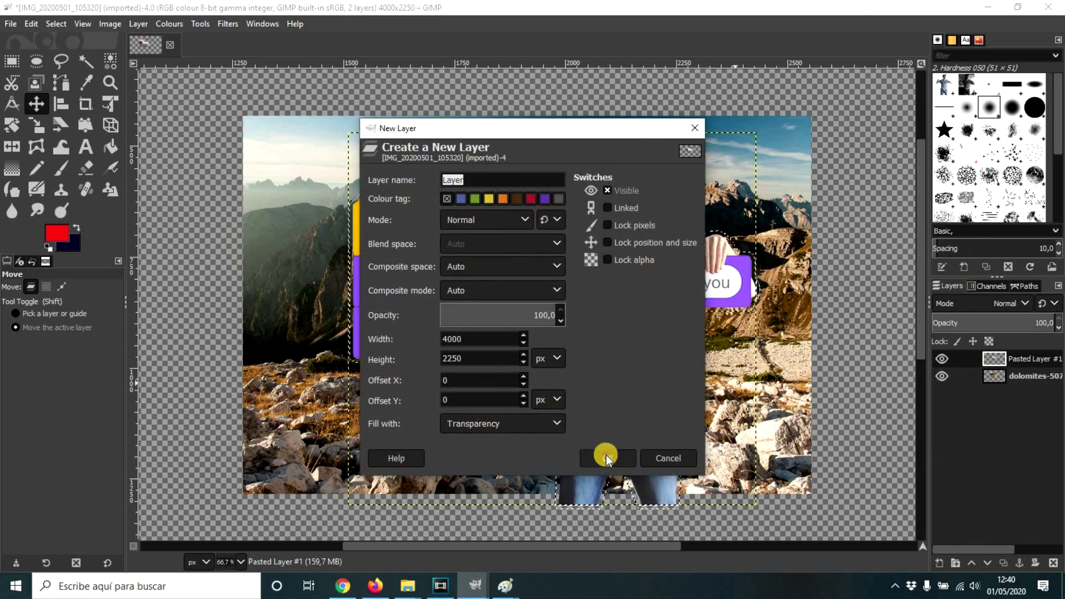
{"action": "key", "text": "Return"}
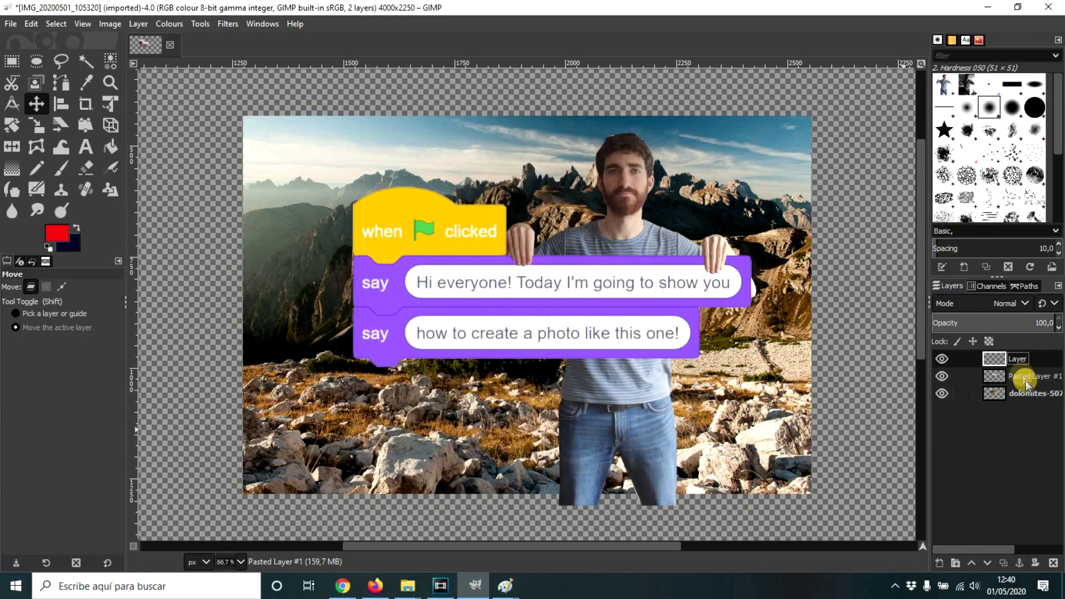
{"action": "left_click", "coordinate": [987, 563]}
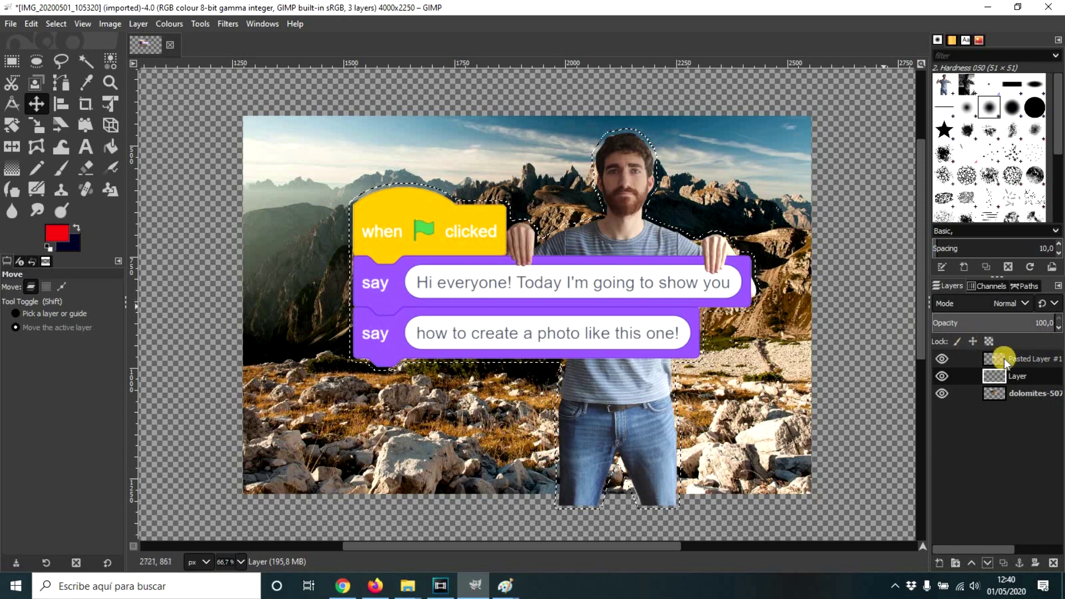
Set the foreground colour to white and bucket-fill the selection on the new layer
{"action": "left_click", "coordinate": [58, 233]}
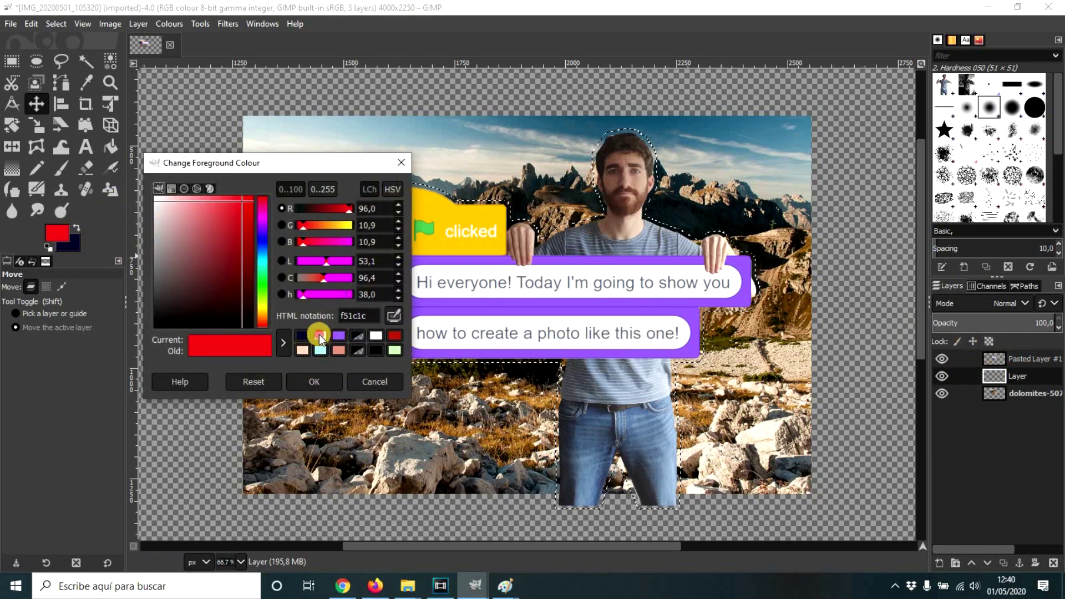
{"action": "left_click", "coordinate": [320, 335]}
{"action": "left_click", "coordinate": [295, 380]}
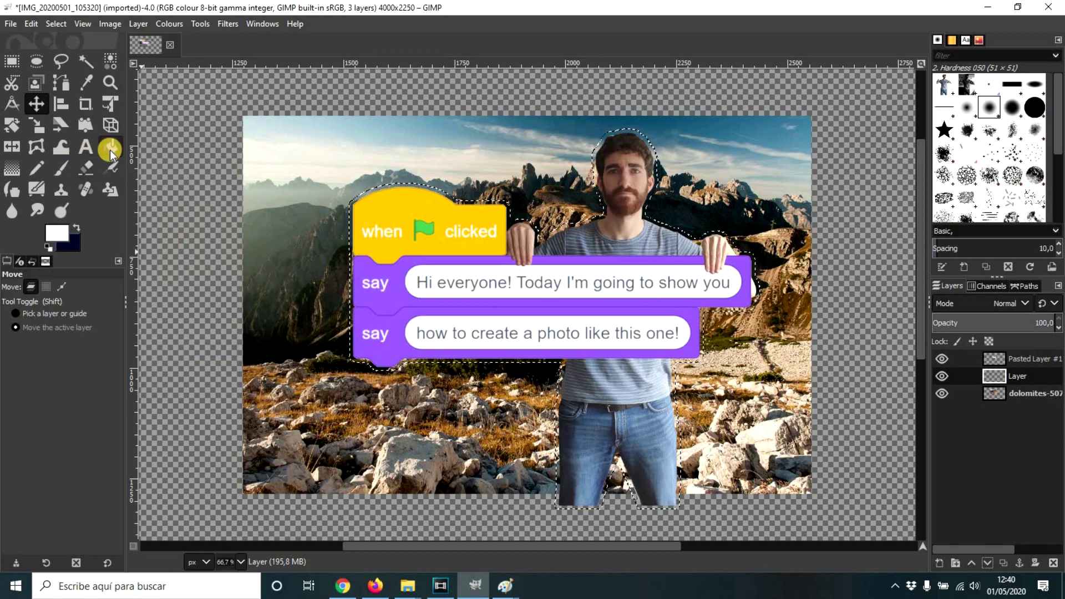
{"action": "left_click", "coordinate": [111, 150]}
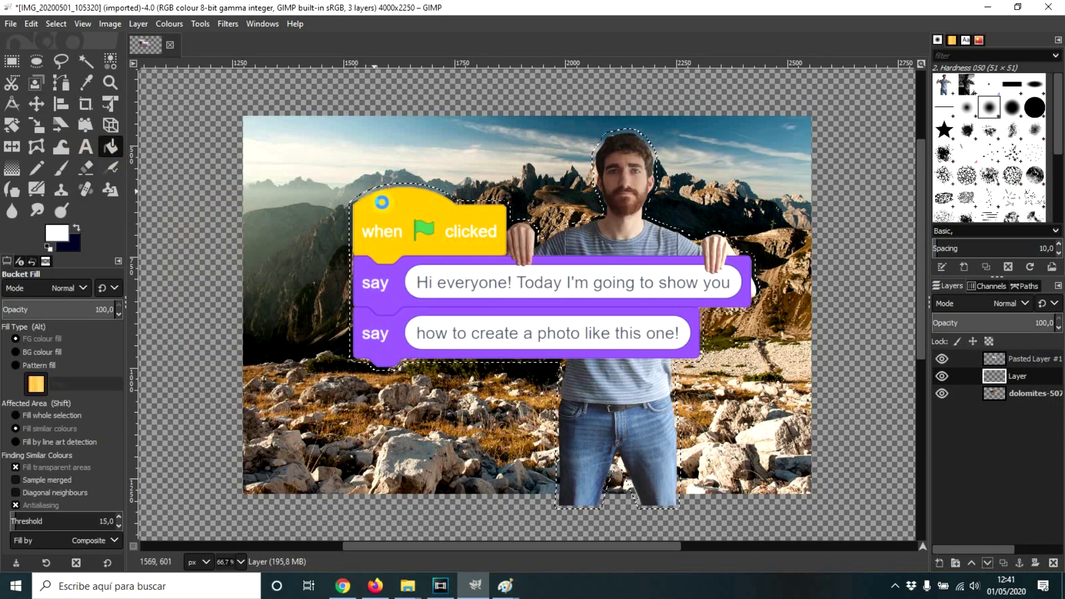
{"action": "left_click", "coordinate": [382, 203]}
Clear the selection and toggle Pasted Layer #1's visibility to check the white outline
{"action": "left_click", "coordinate": [36, 103]}
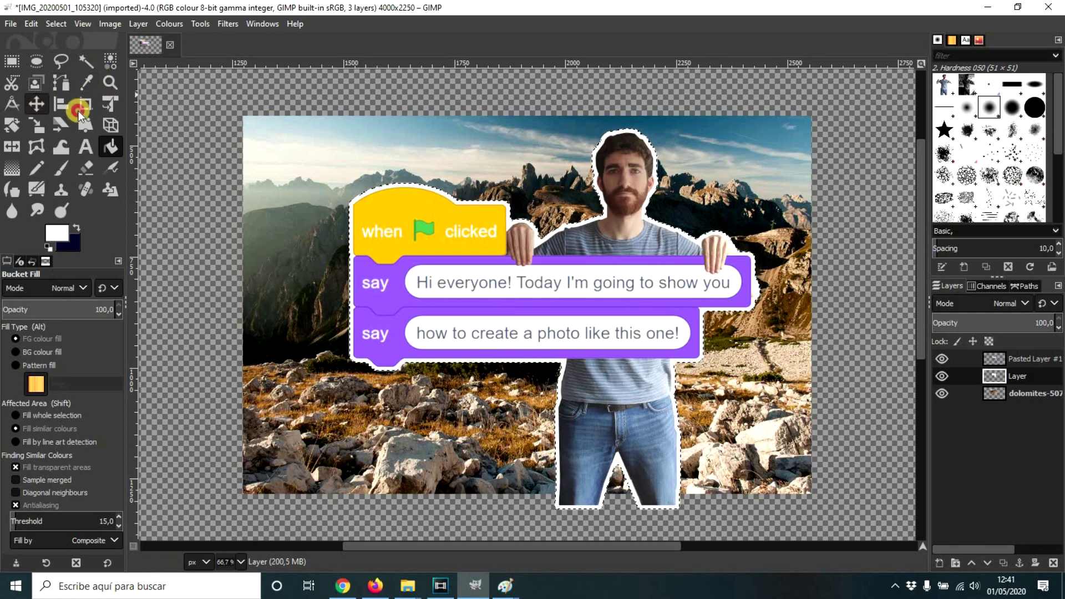
{"action": "left_click", "coordinate": [55, 24]}
{"action": "left_click", "coordinate": [73, 52]}
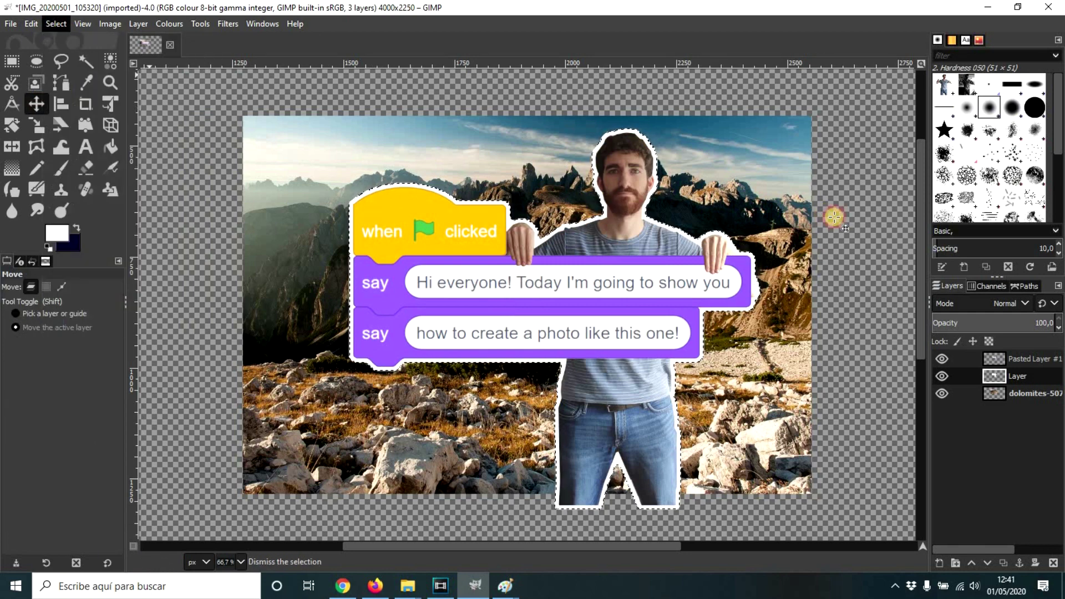
{"action": "left_click", "coordinate": [942, 357]}
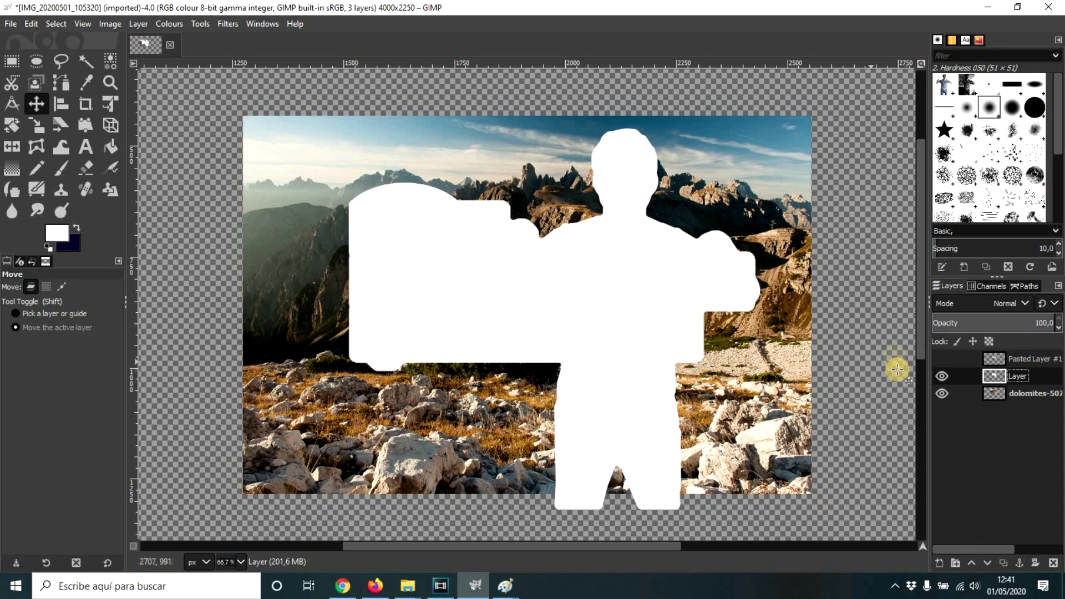
{"action": "left_click", "coordinate": [942, 359]}
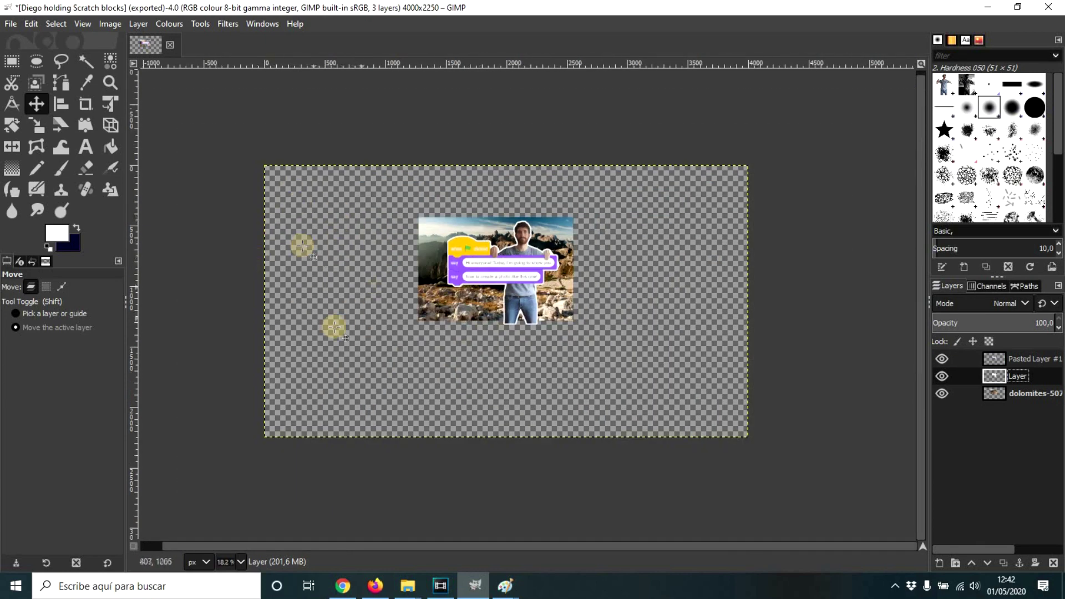
Crop the canvas to the 1284×846 mountain photo area
{"action": "scroll", "coordinate": [606, 261], "scroll_direction": "up", "scroll_amount": 2}
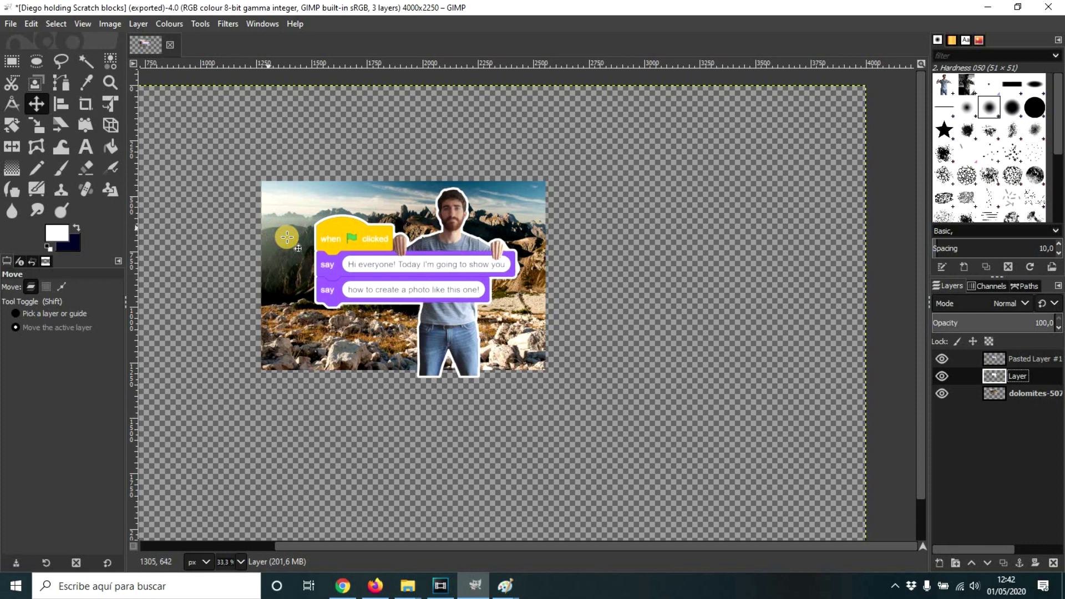
{"action": "scroll", "coordinate": [278, 232], "scroll_direction": "up", "scroll_amount": 1}
{"action": "left_click", "coordinate": [87, 103]}
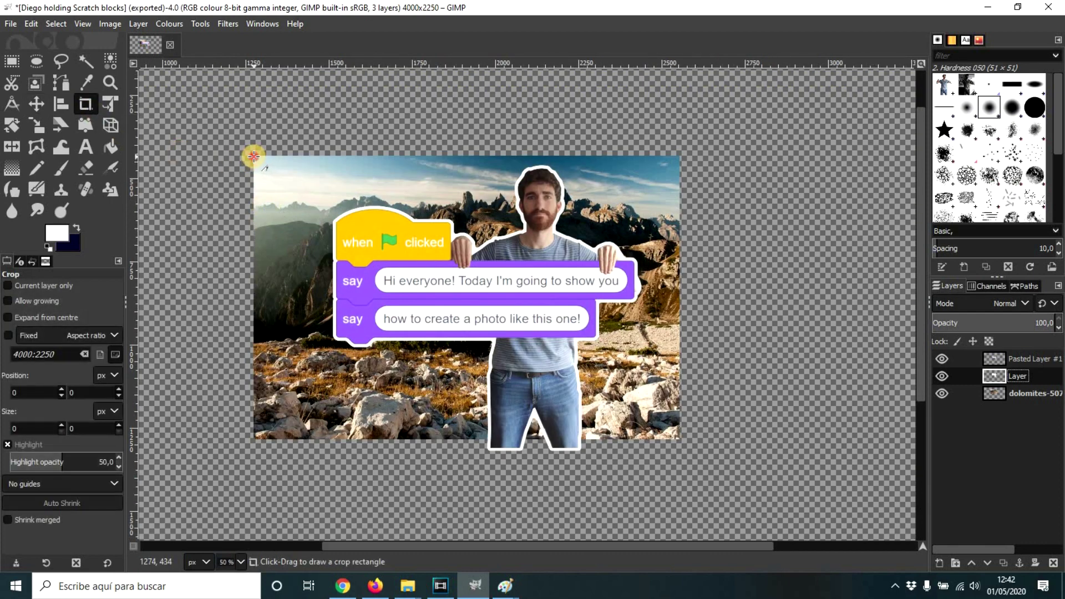
{"action": "left_click_drag", "start_coordinate": [254, 156], "coordinate": [673, 427]}
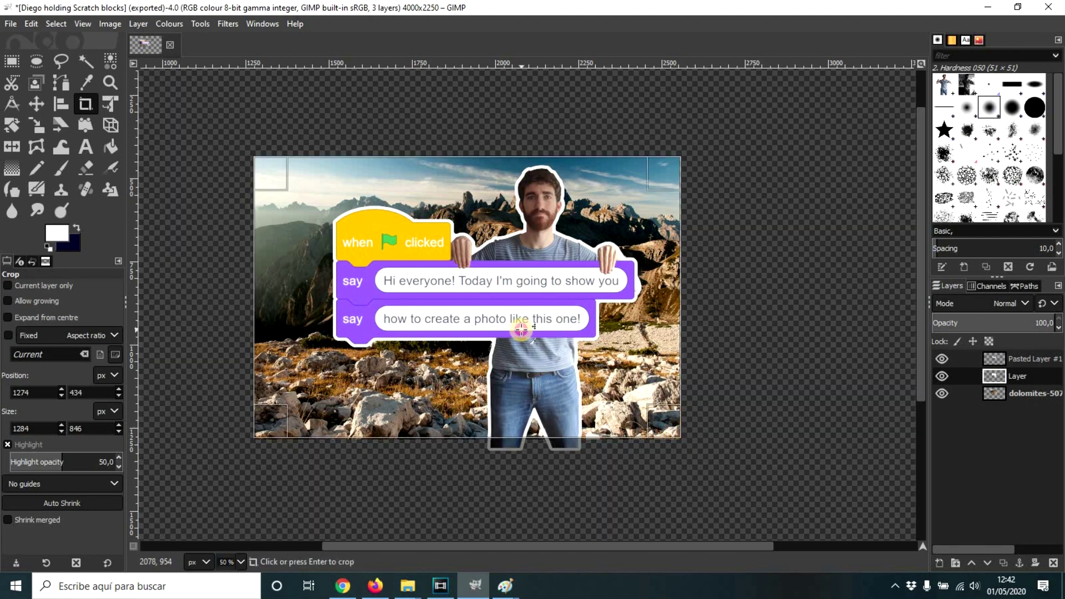
{"action": "key", "text": "Return"}
Try overwriting the exported JPG with Ctrl+E, then dismiss the File menu
{"action": "key", "text": "ctrl+e"}
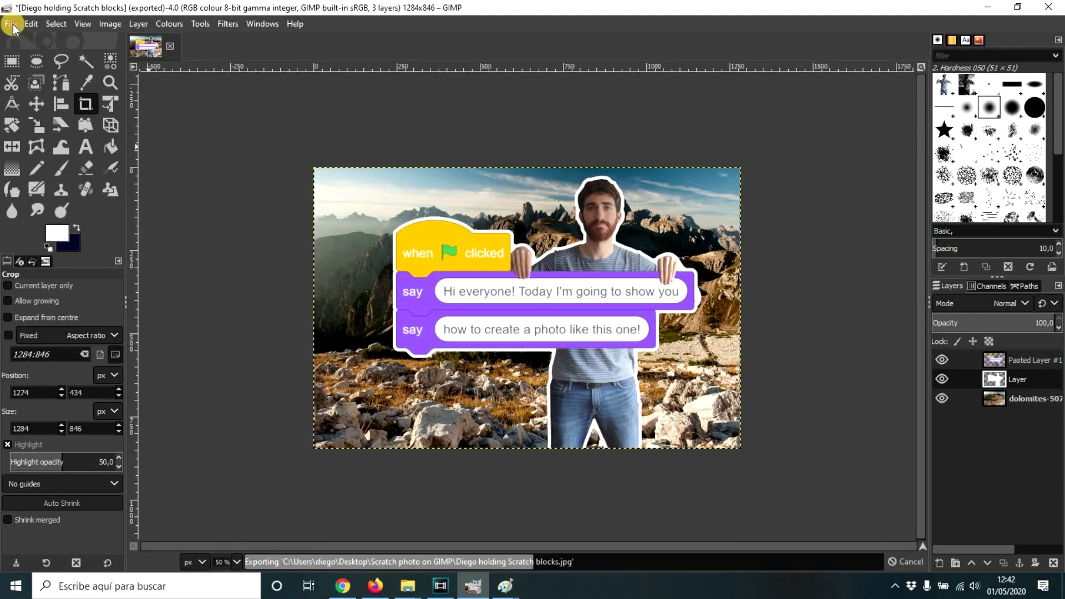
{"action": "left_click", "coordinate": [11, 23]}
{"action": "left_click", "coordinate": [363, 97]}
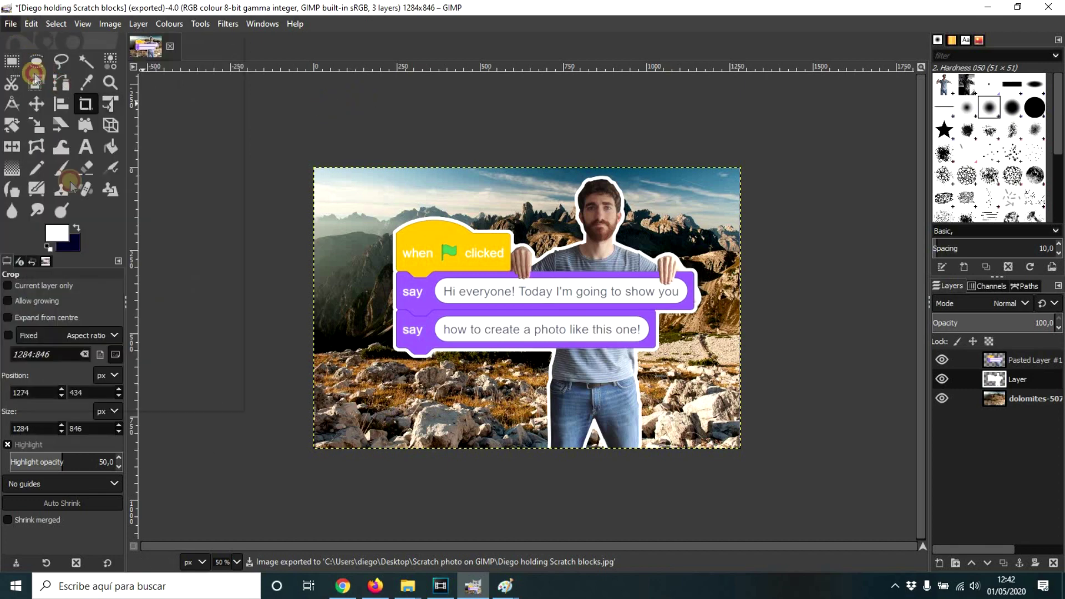
Export the cropped image through Export As, replacing the existing JPG in the Scratch photo on GIMP folder
{"action": "left_click", "coordinate": [11, 23]}
{"action": "left_click", "coordinate": [72, 245]}
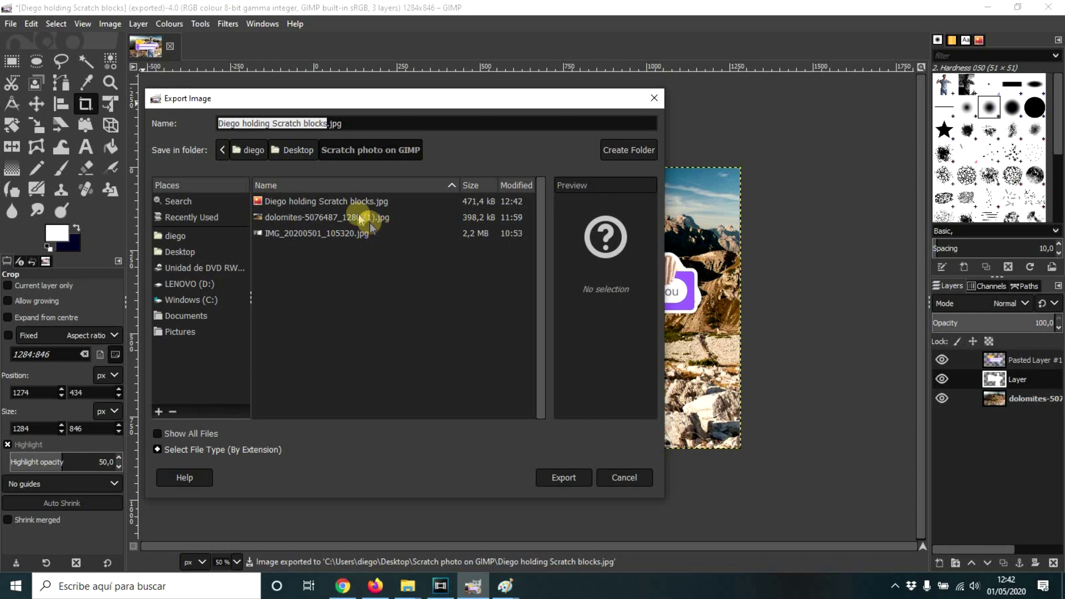
{"action": "left_click", "coordinate": [355, 201]}
{"action": "left_click", "coordinate": [560, 478]}
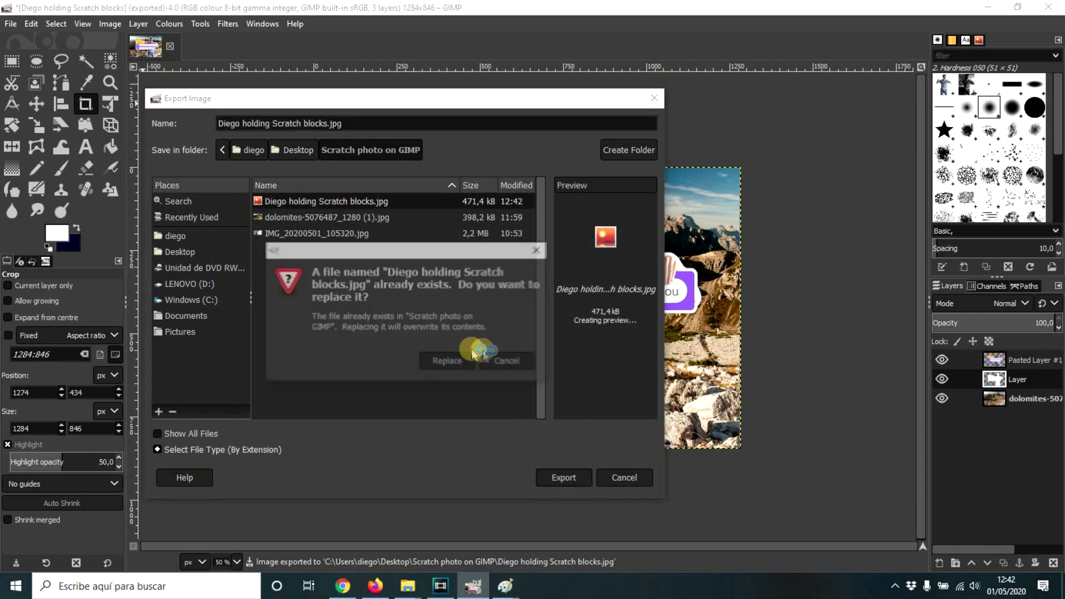
{"action": "left_click", "coordinate": [455, 362]}
{"action": "left_click", "coordinate": [541, 444]}
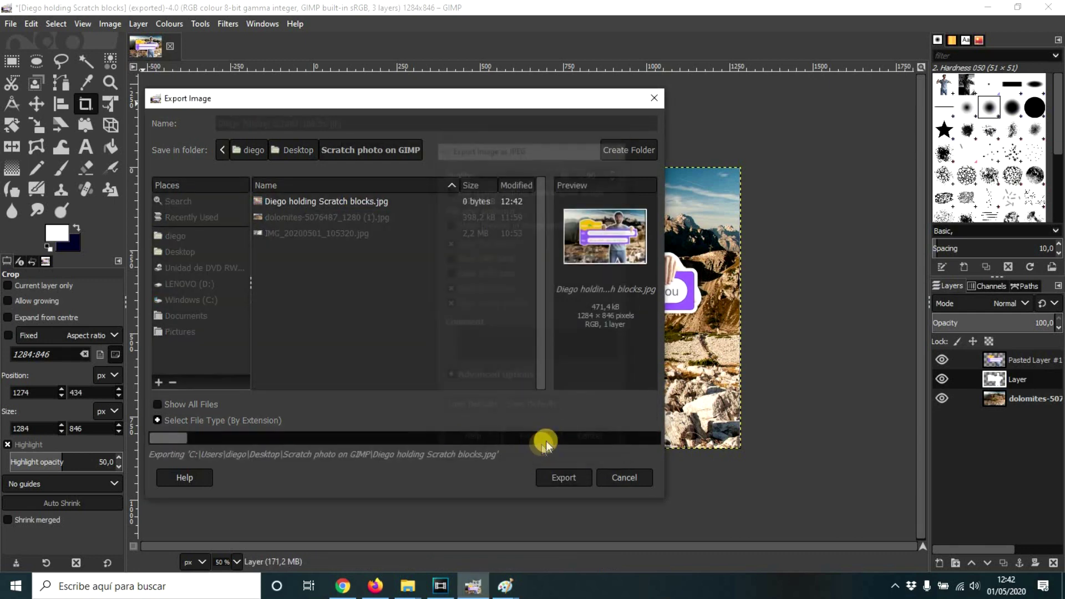
Bring up the Scratch photo on GIMP folder and check the exported JPG's mountain composite thumbnail
{"action": "mouse_move", "coordinate": [409, 589]}
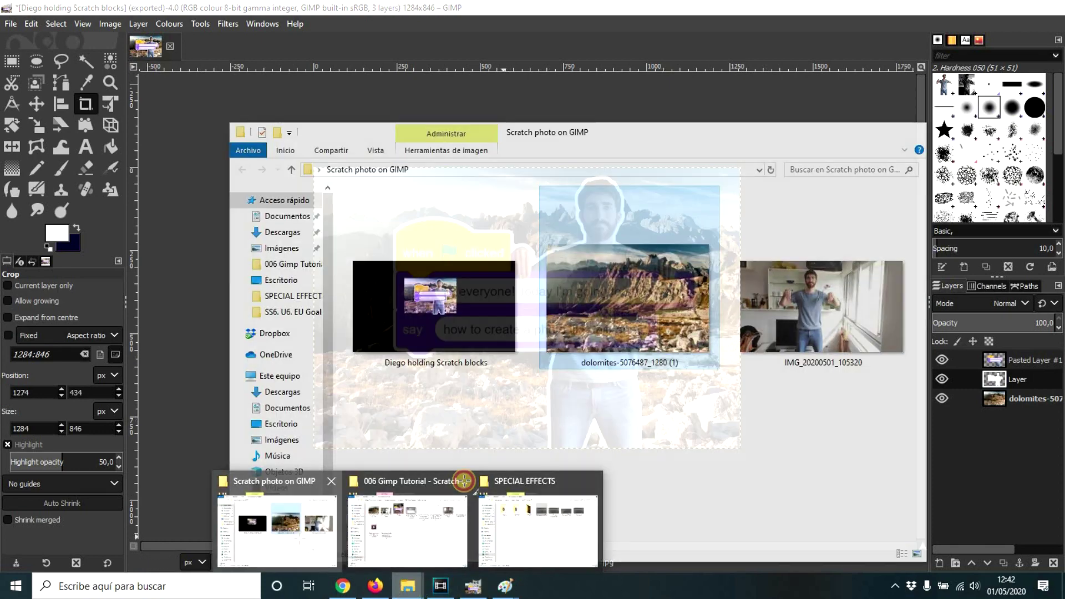
{"action": "left_click", "coordinate": [298, 537]}
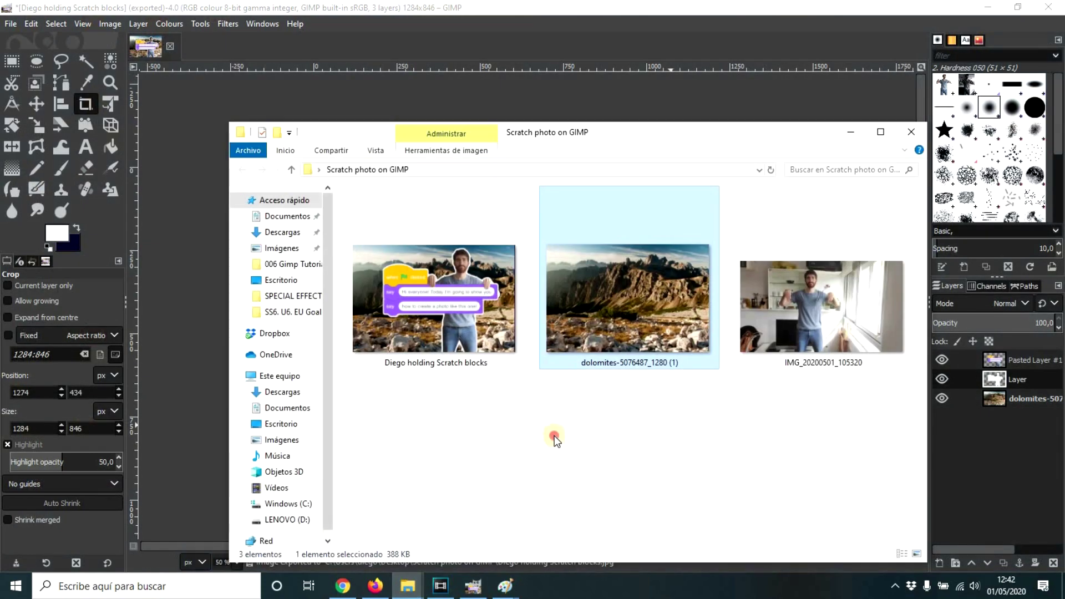
{"action": "left_click", "coordinate": [478, 302]}
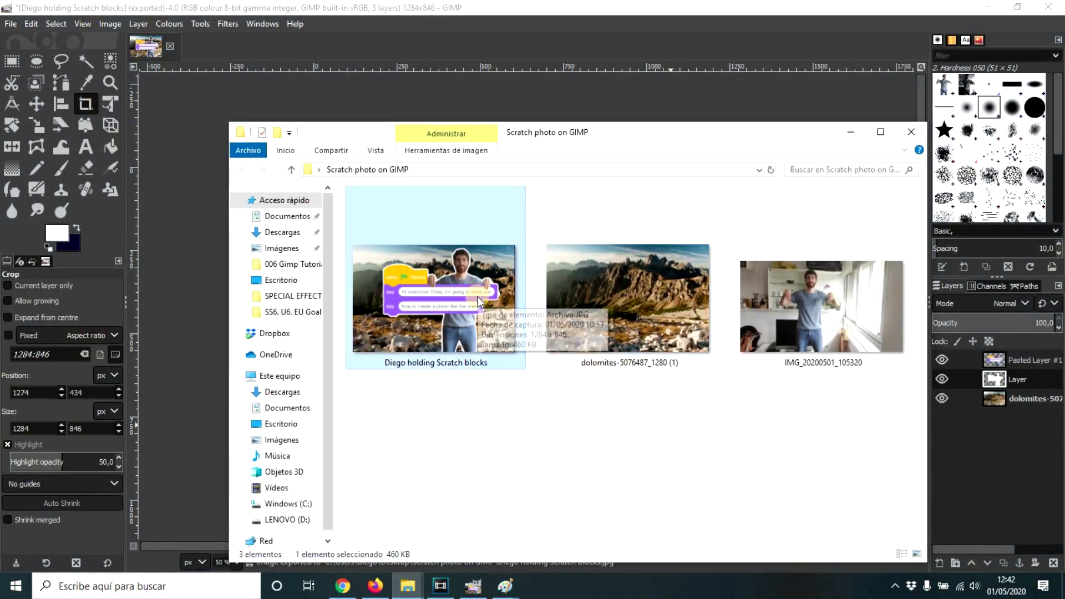
{"action": "left_click", "coordinate": [464, 410]}
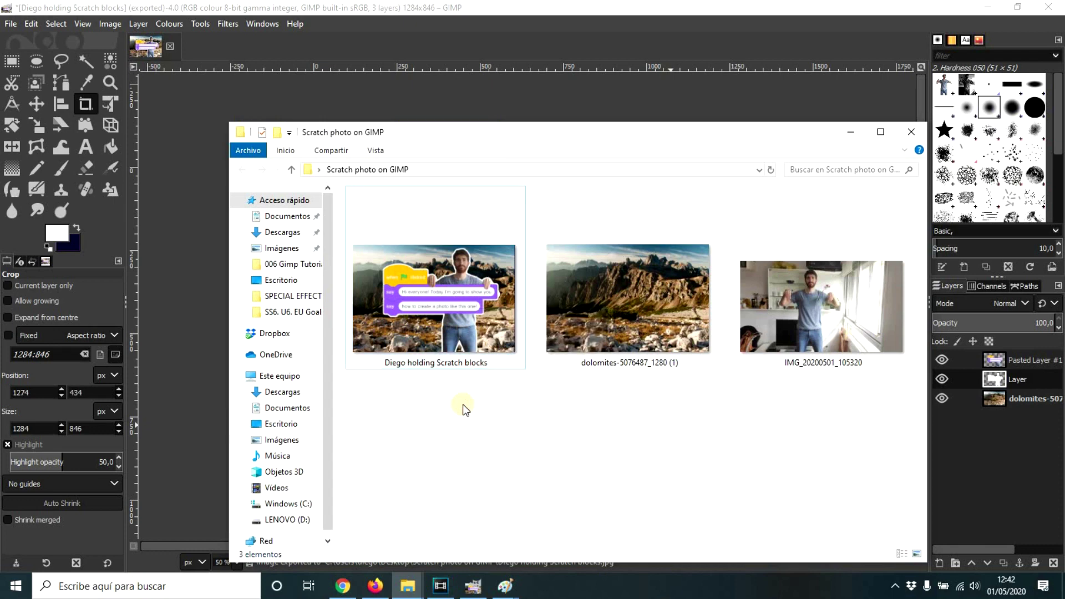